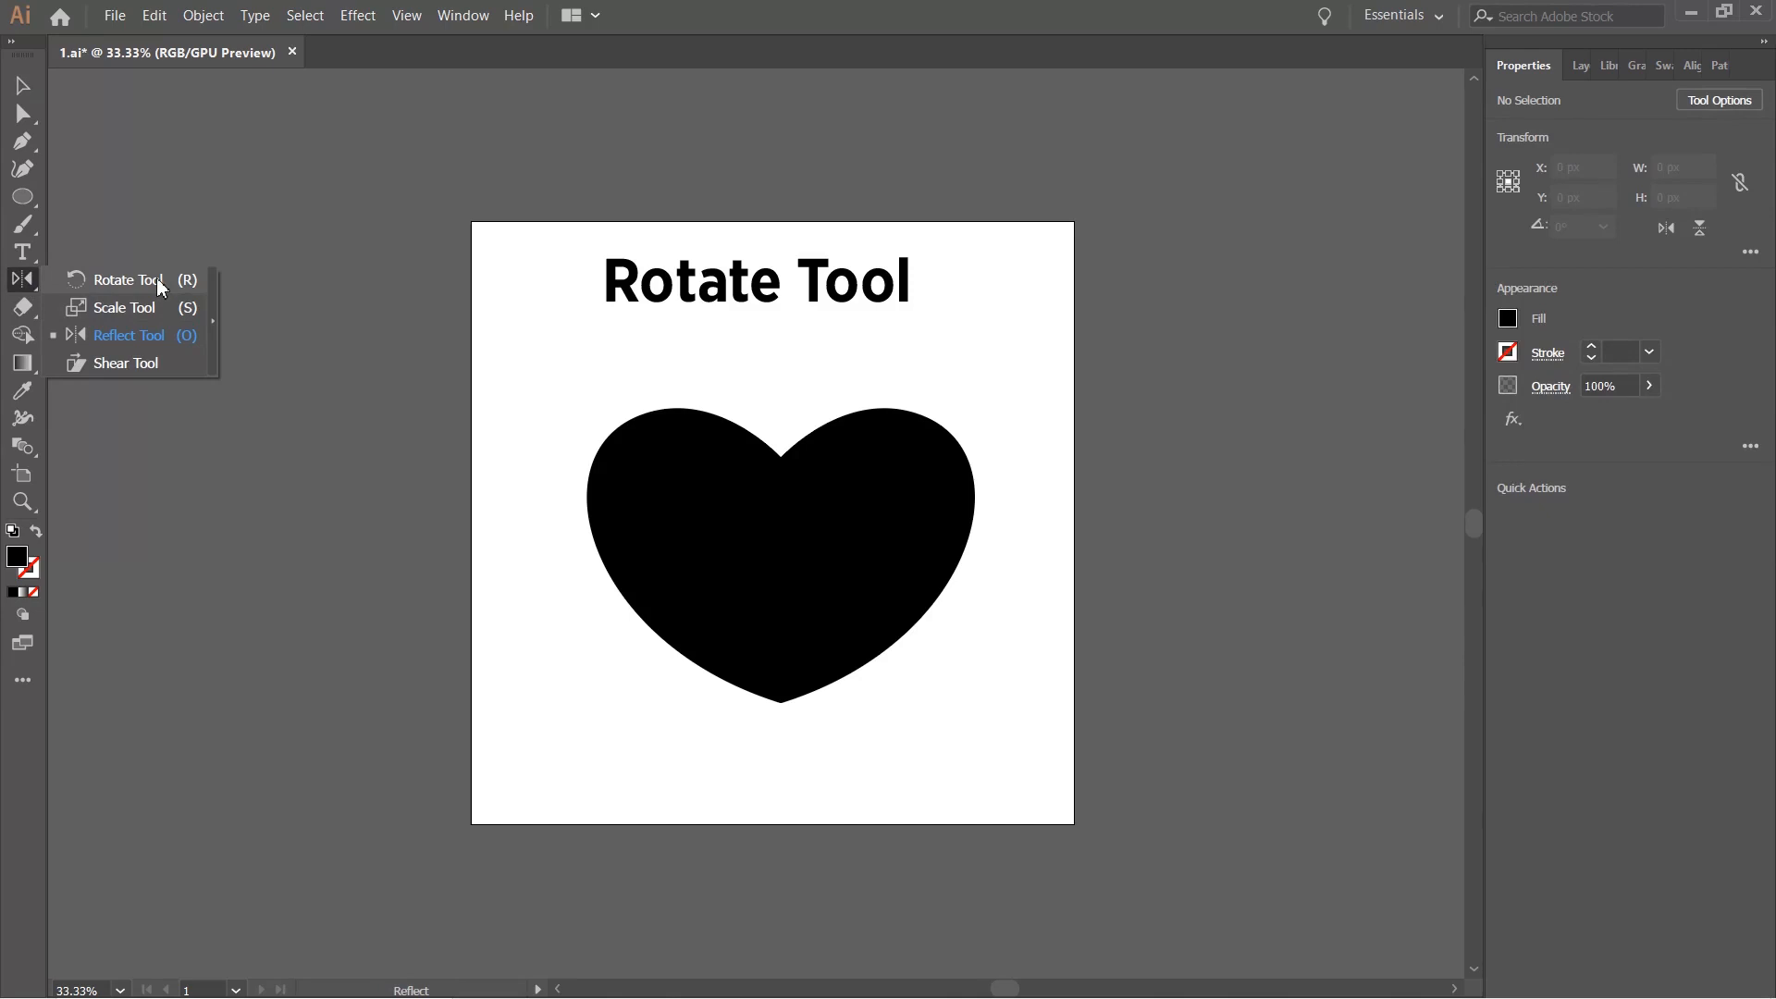
Activate the Rotate tool and return to the Selection tool.
click(160, 287)
key(v)
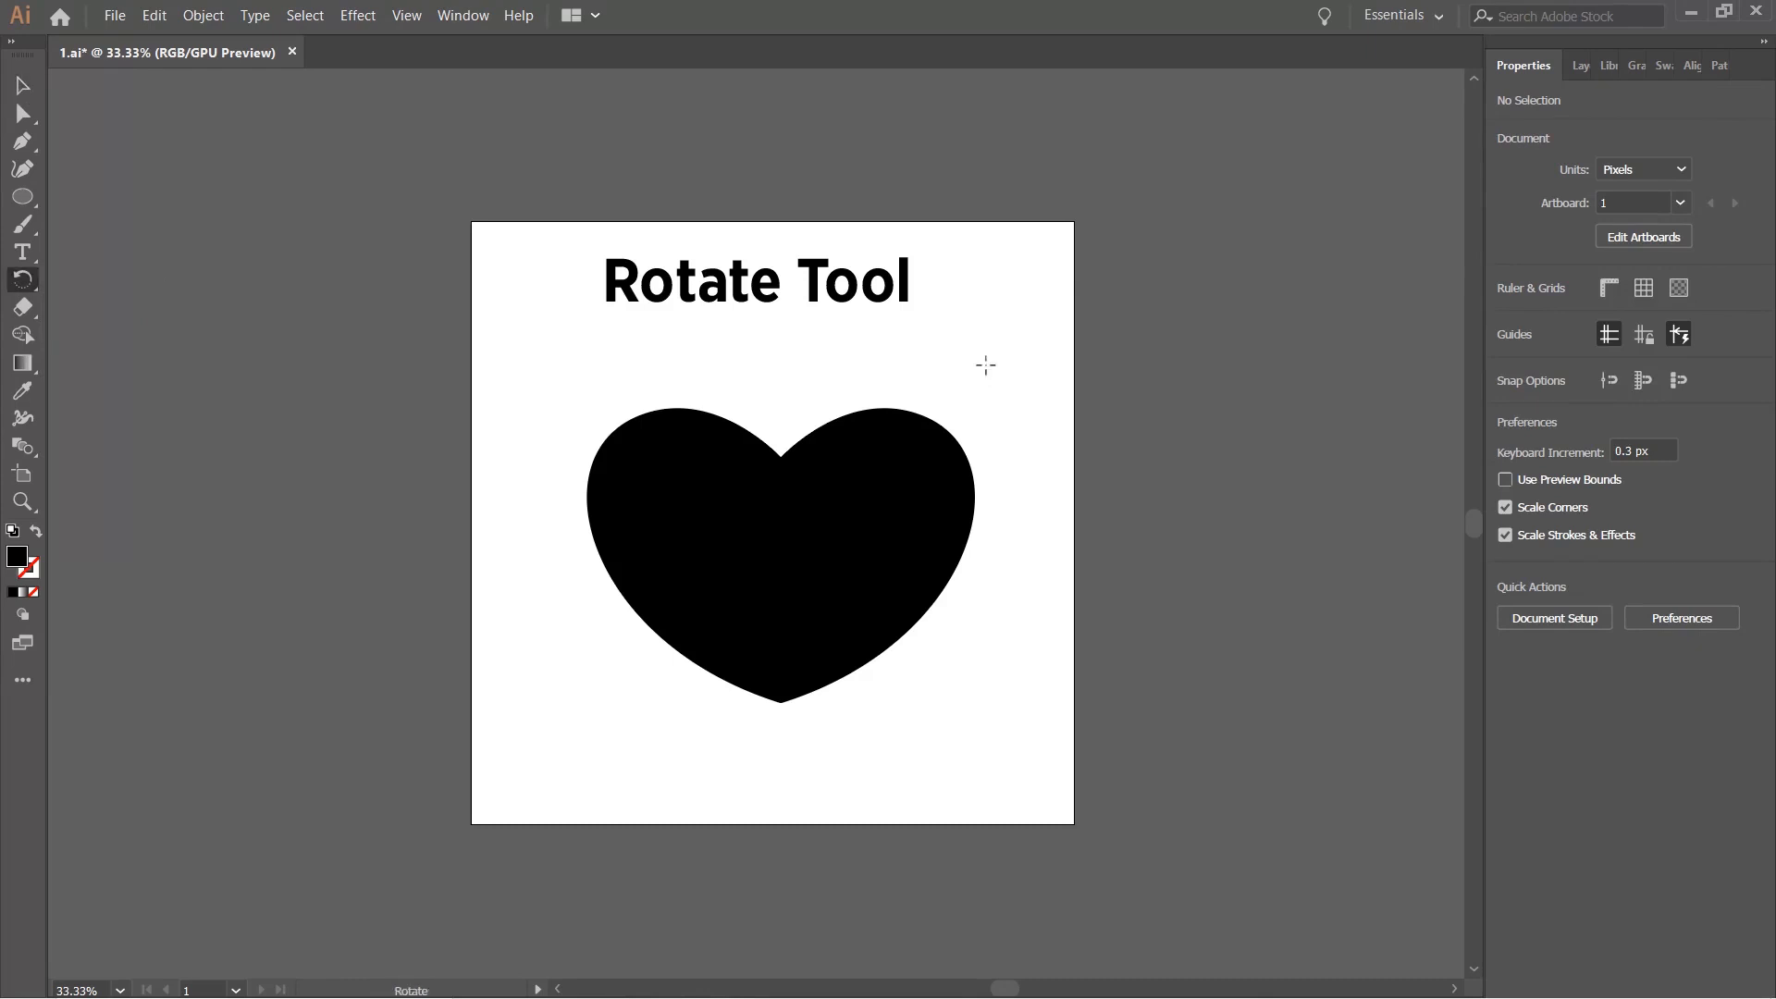
key(r)
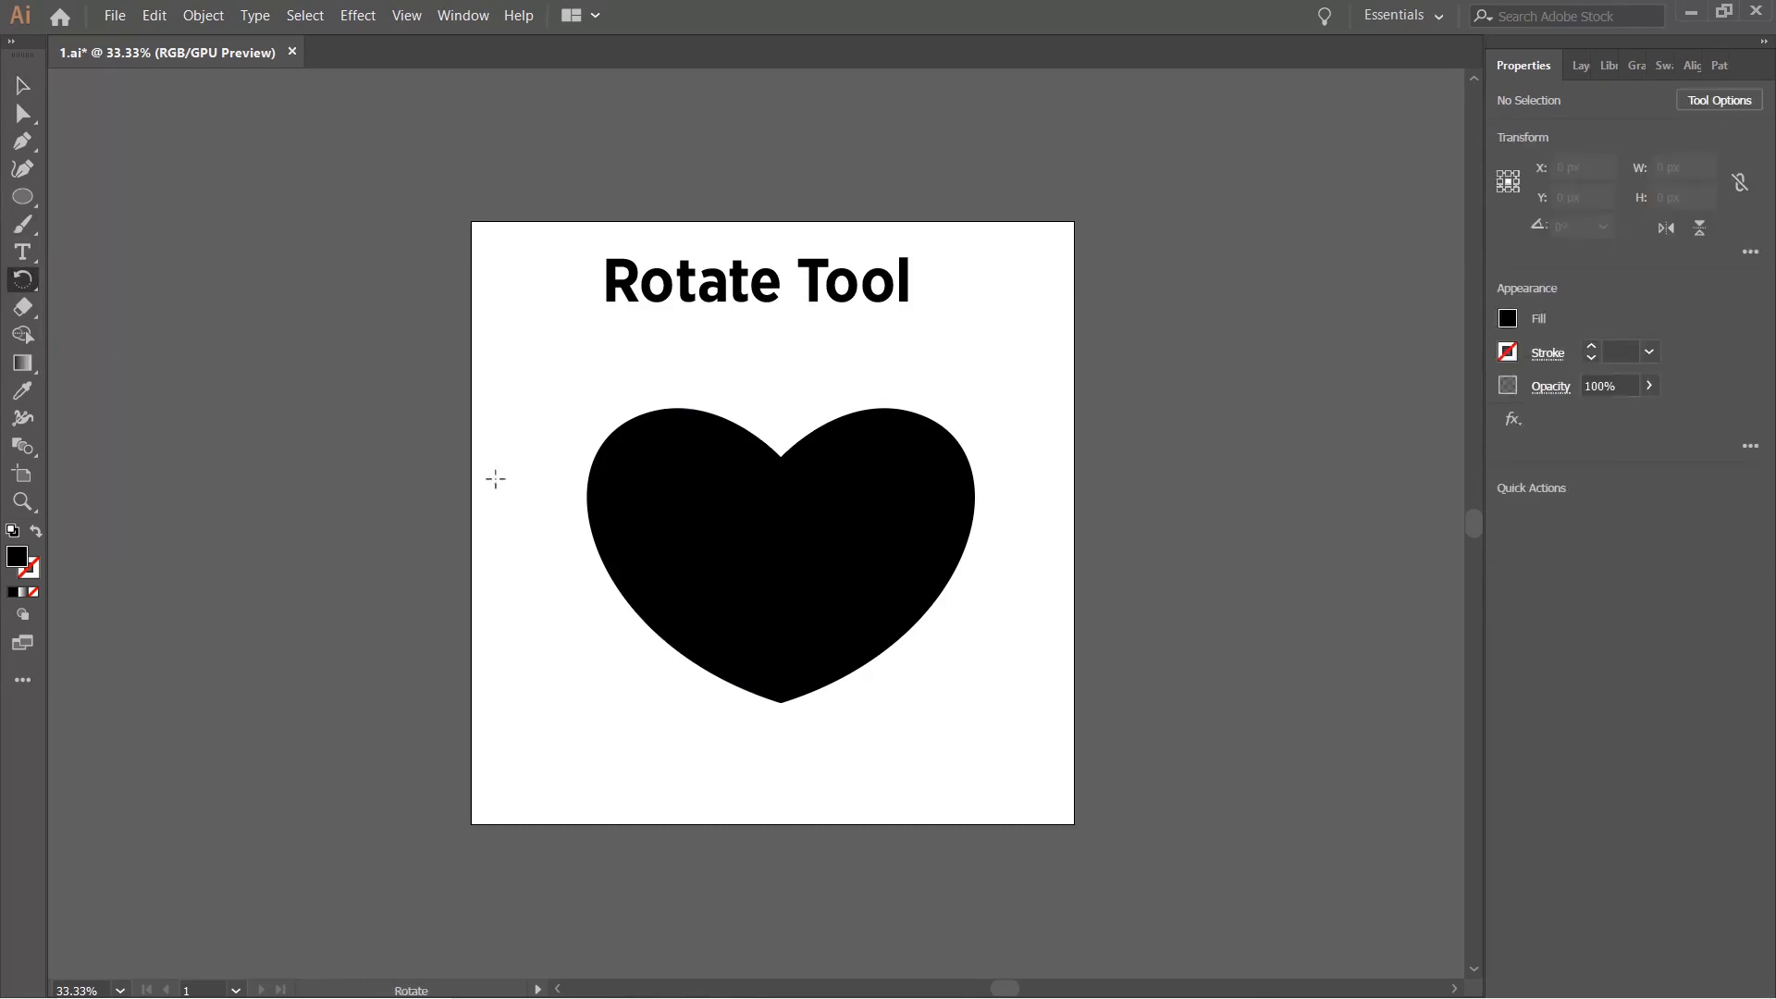
key(v)
Select the black heart on the artboard with the Selection tool.
drag(1026, 524, 984, 526)
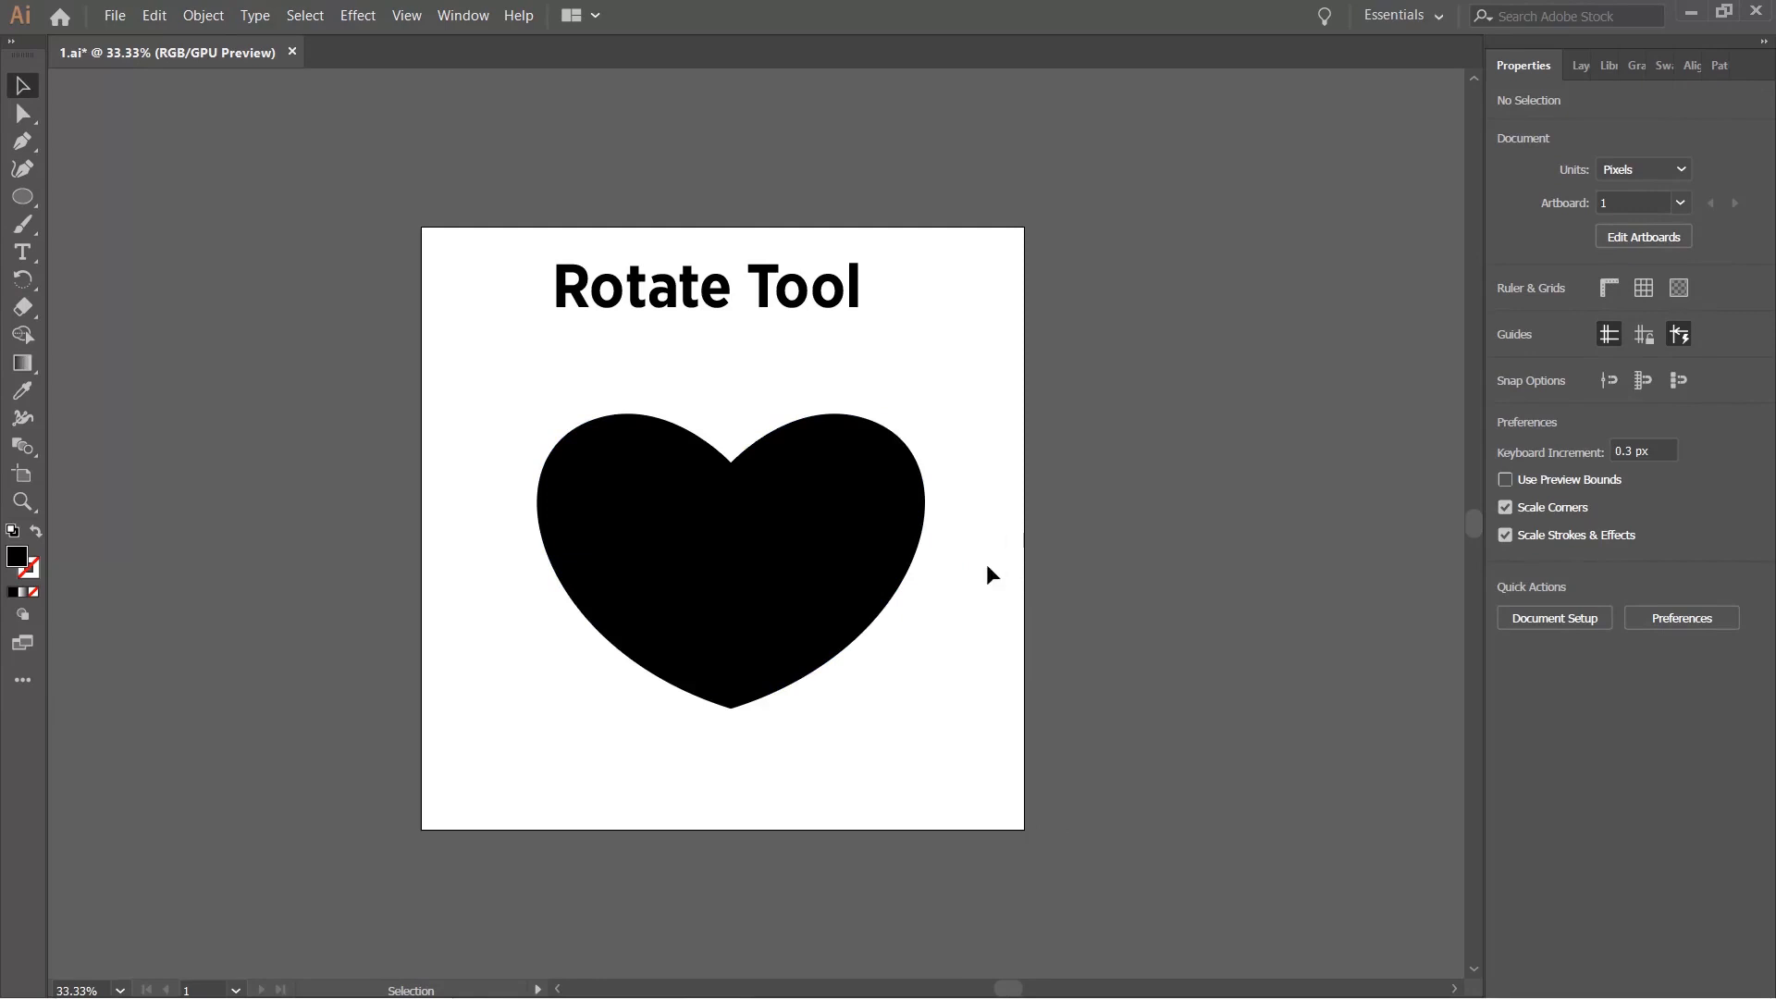
scroll(962, 602, up, 1)
scroll(934, 592, left, 2)
click(916, 560)
click(1207, 550)
click(879, 508)
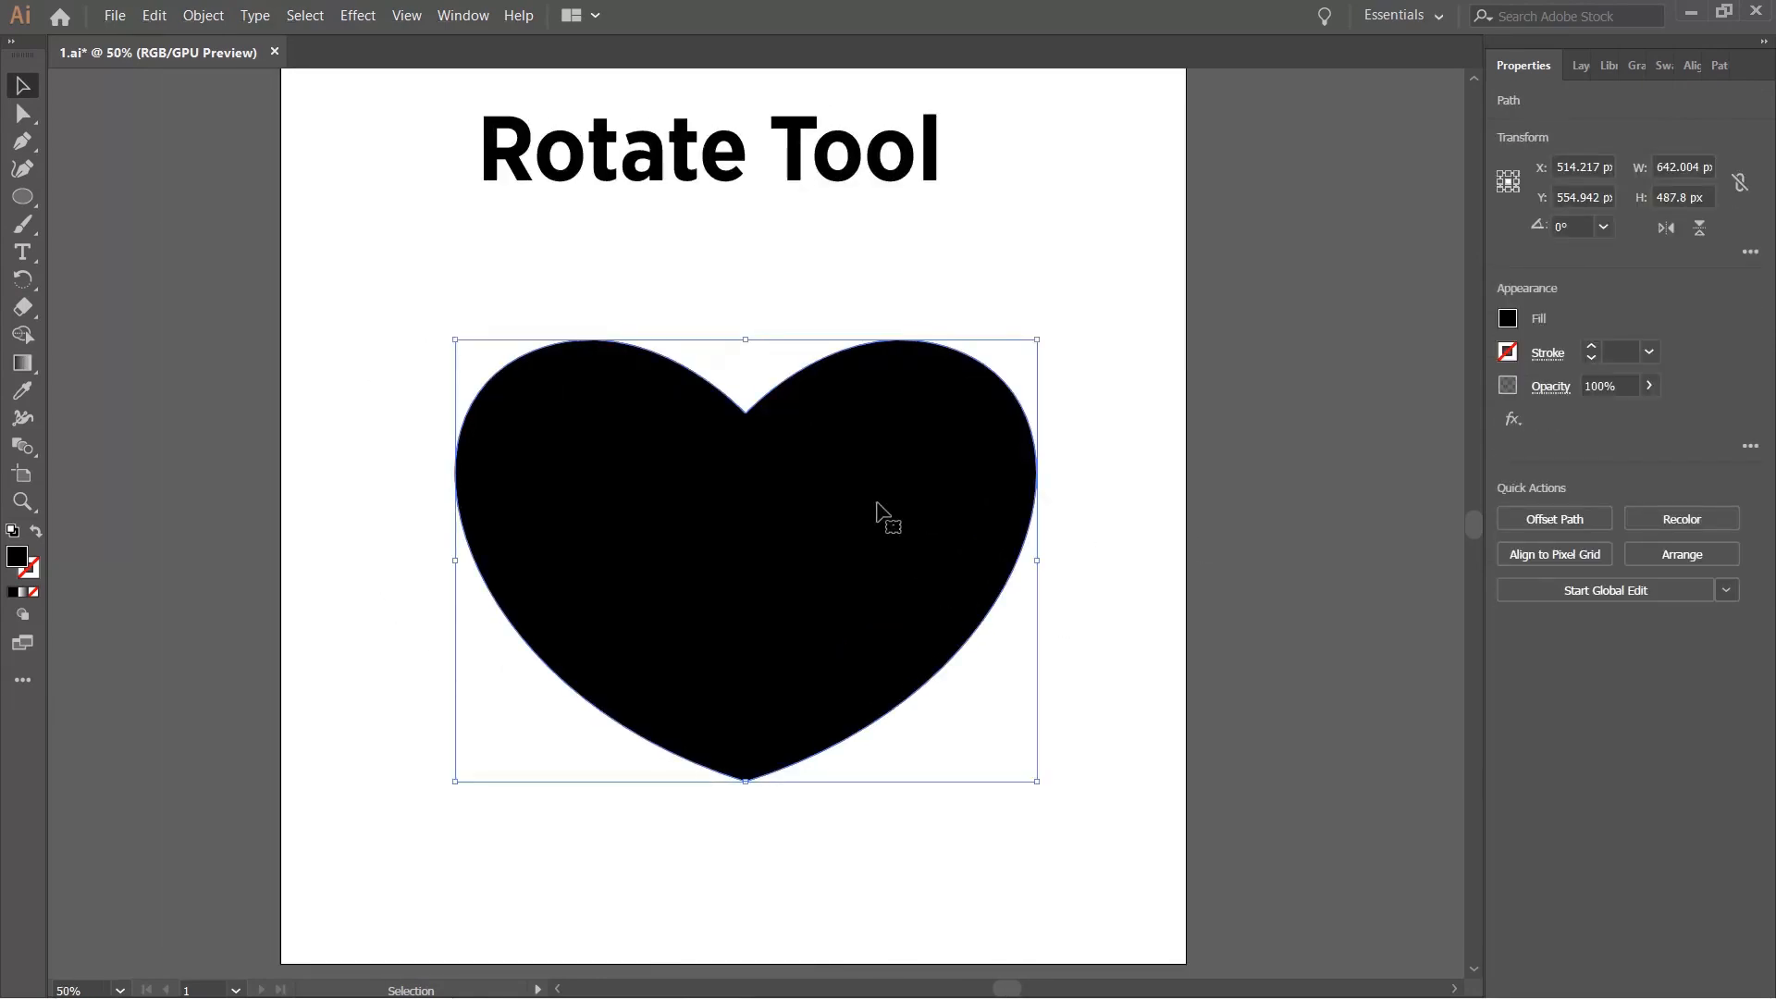
scroll(1090, 528, down, 1)
scroll(1085, 519, up, 1)
key(space)
click(1124, 515)
click(841, 518)
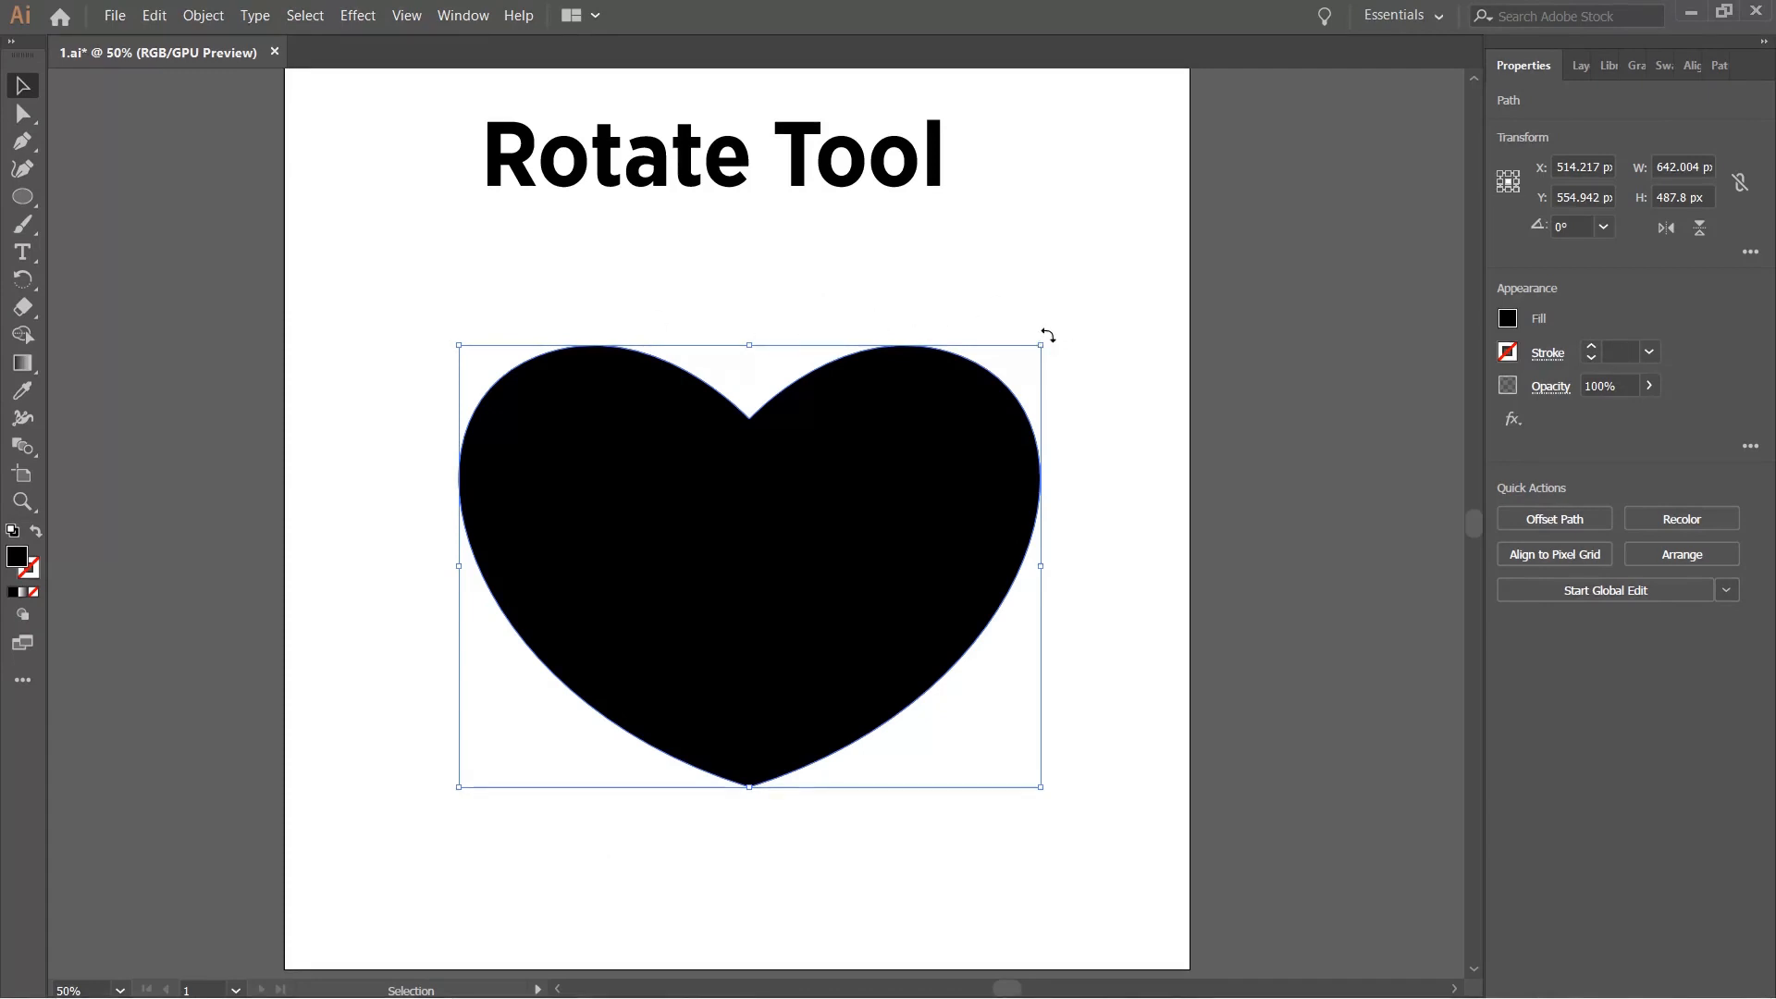
Try rotating the heart freehand with its bounding box and undo the rotations.
drag(1047, 335, 1134, 277)
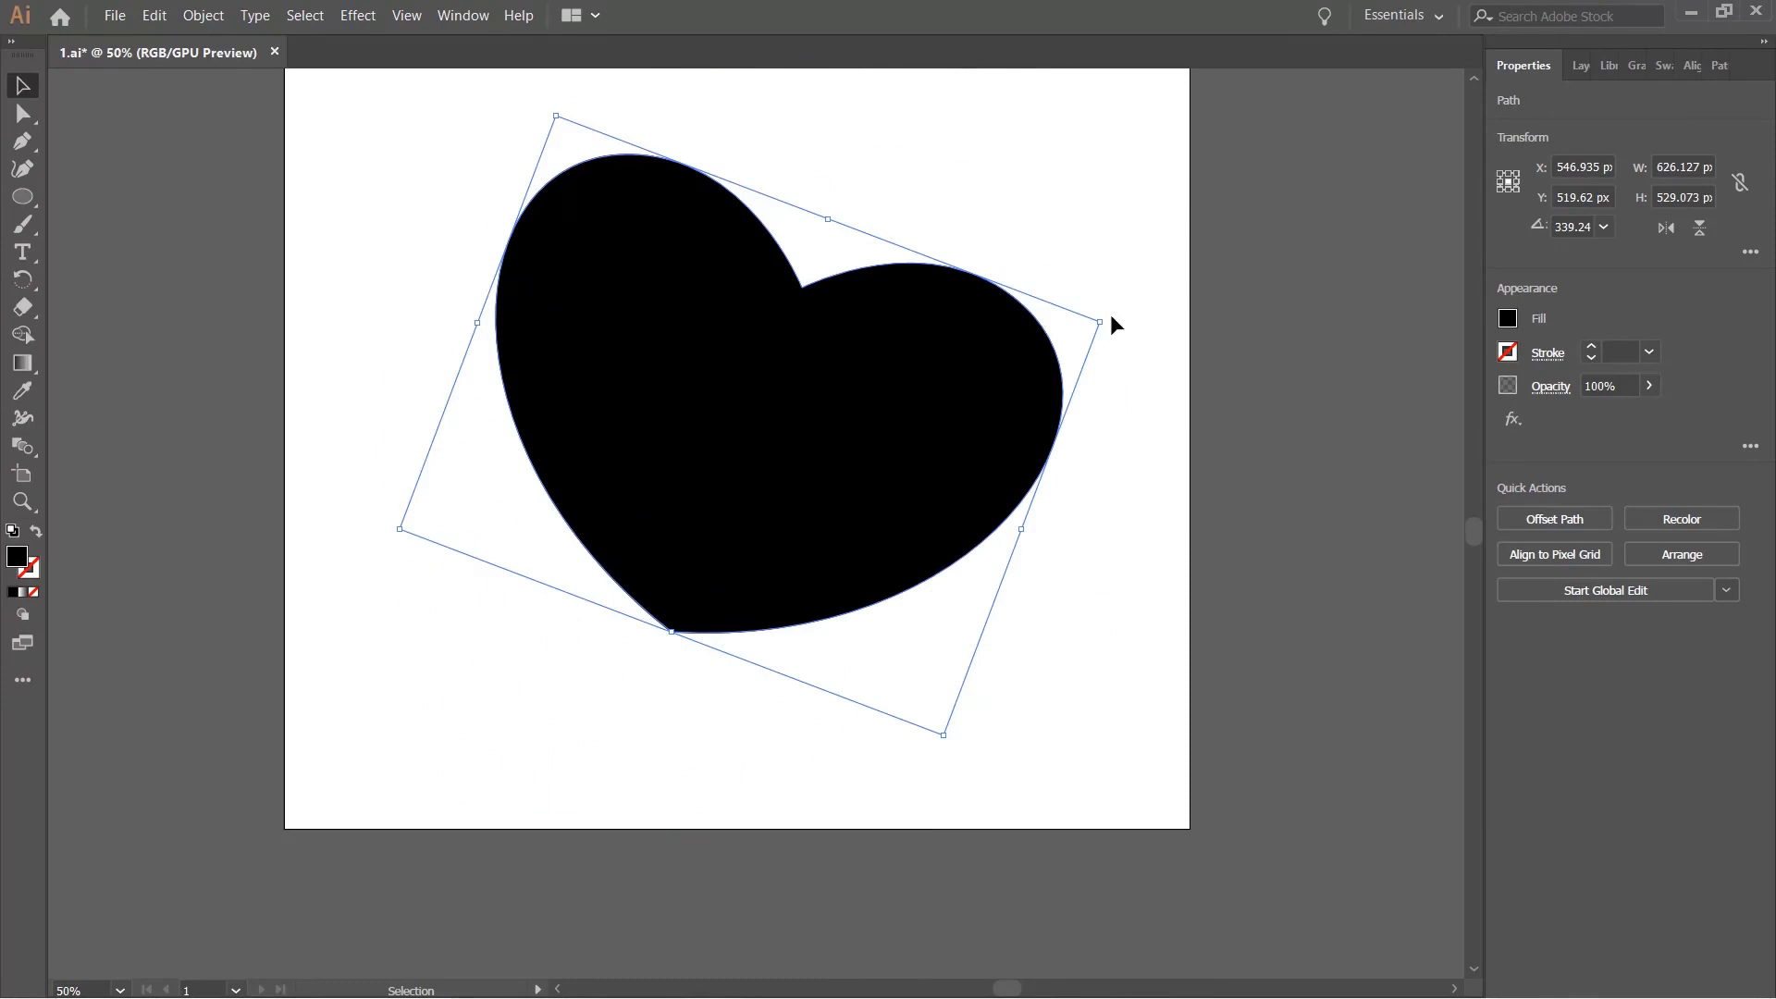
click(1119, 346)
click(1015, 377)
drag(1111, 317, 406, 689)
key(ctrl+z)
key(ctrl+z)
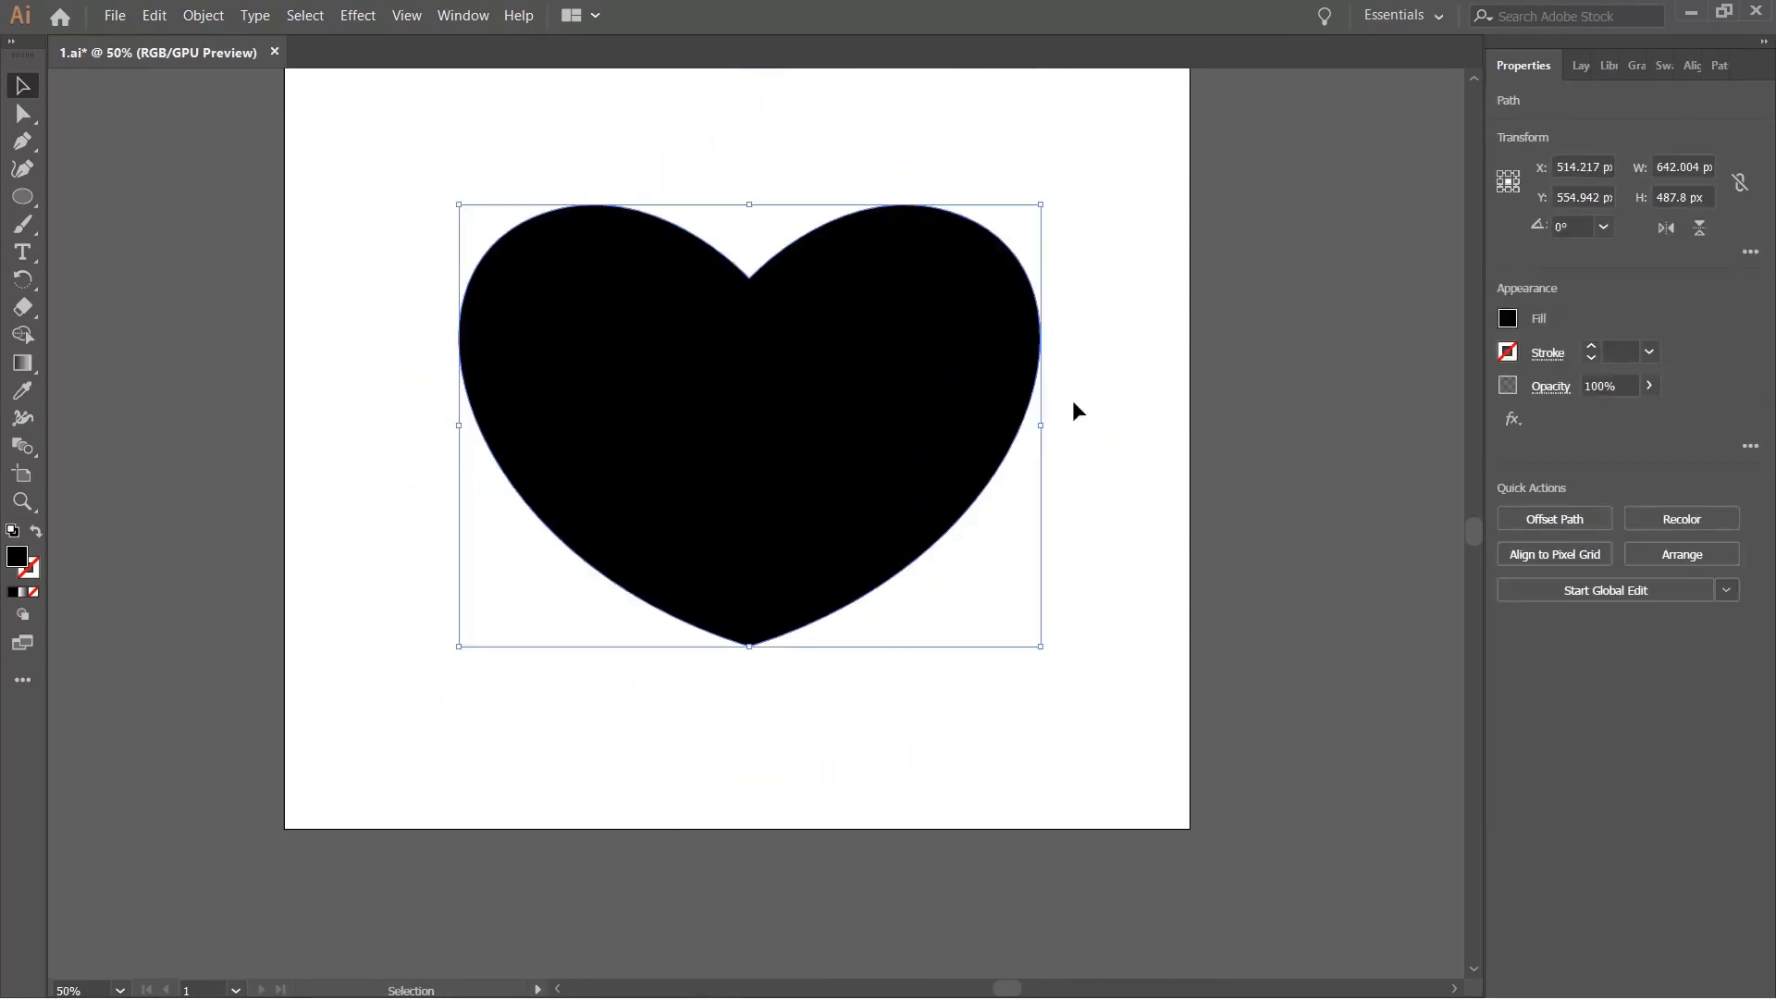
Try moving the heart off the artboard to the left and undo the move.
click(1130, 290)
drag(1115, 277, 1109, 357)
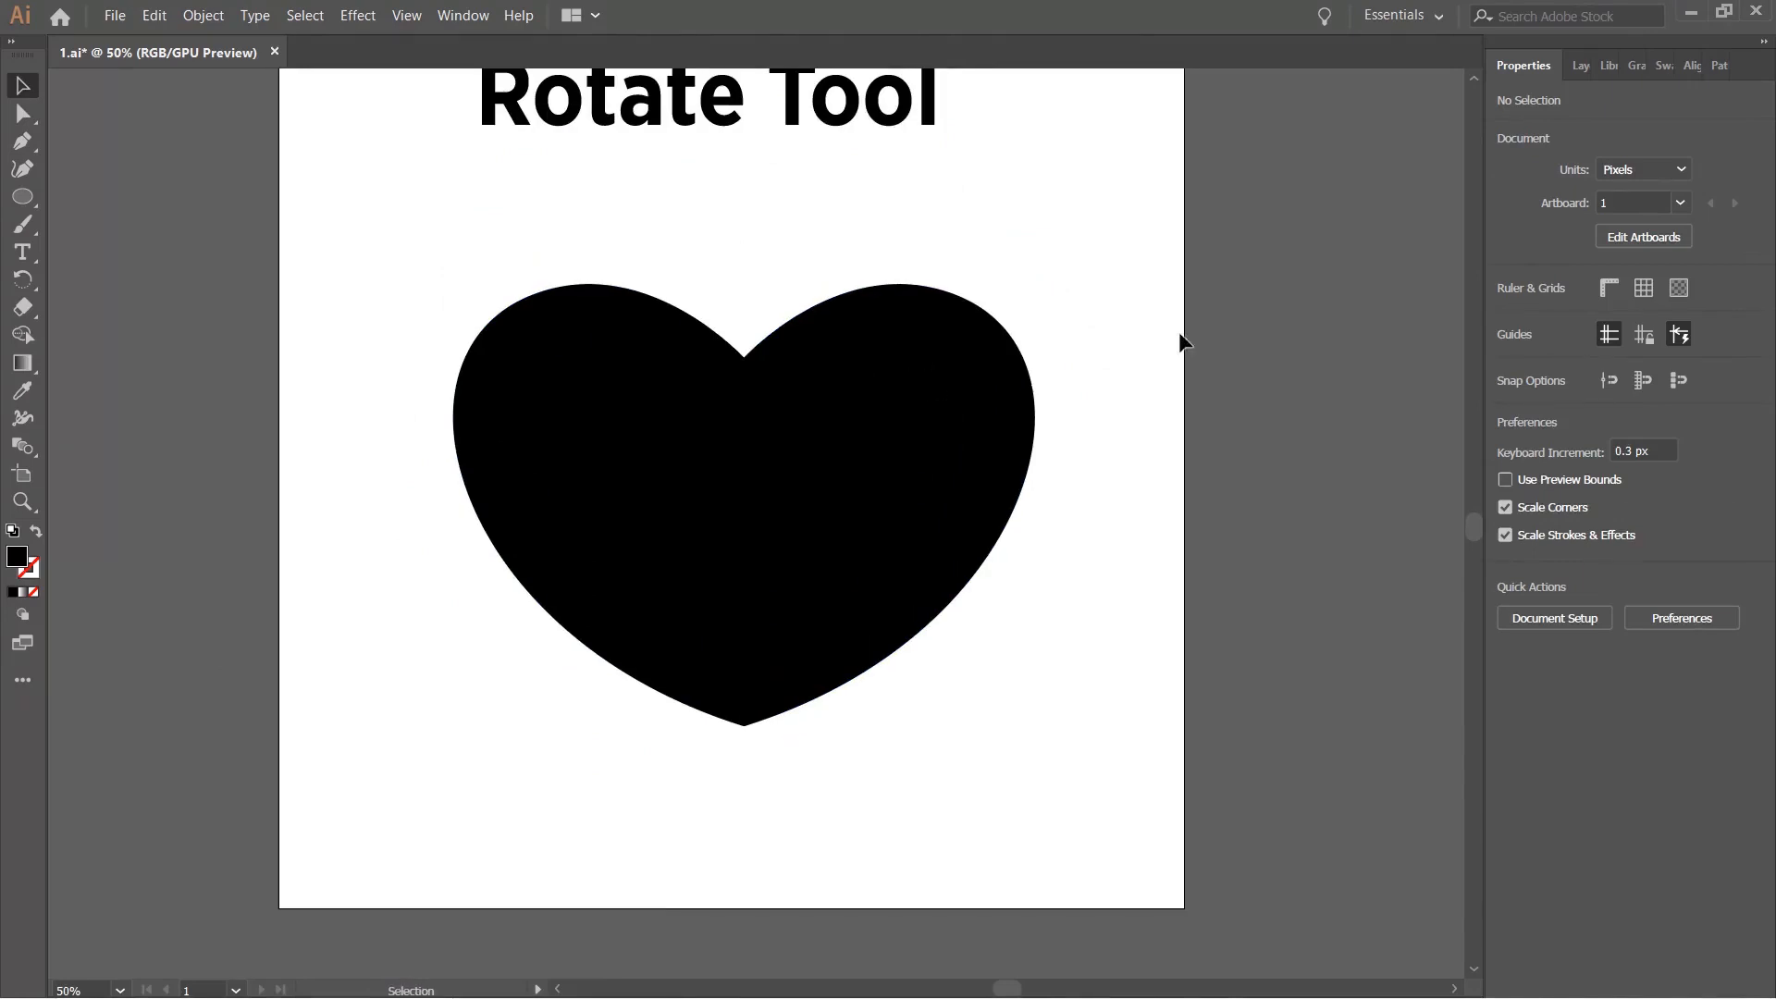
click(988, 374)
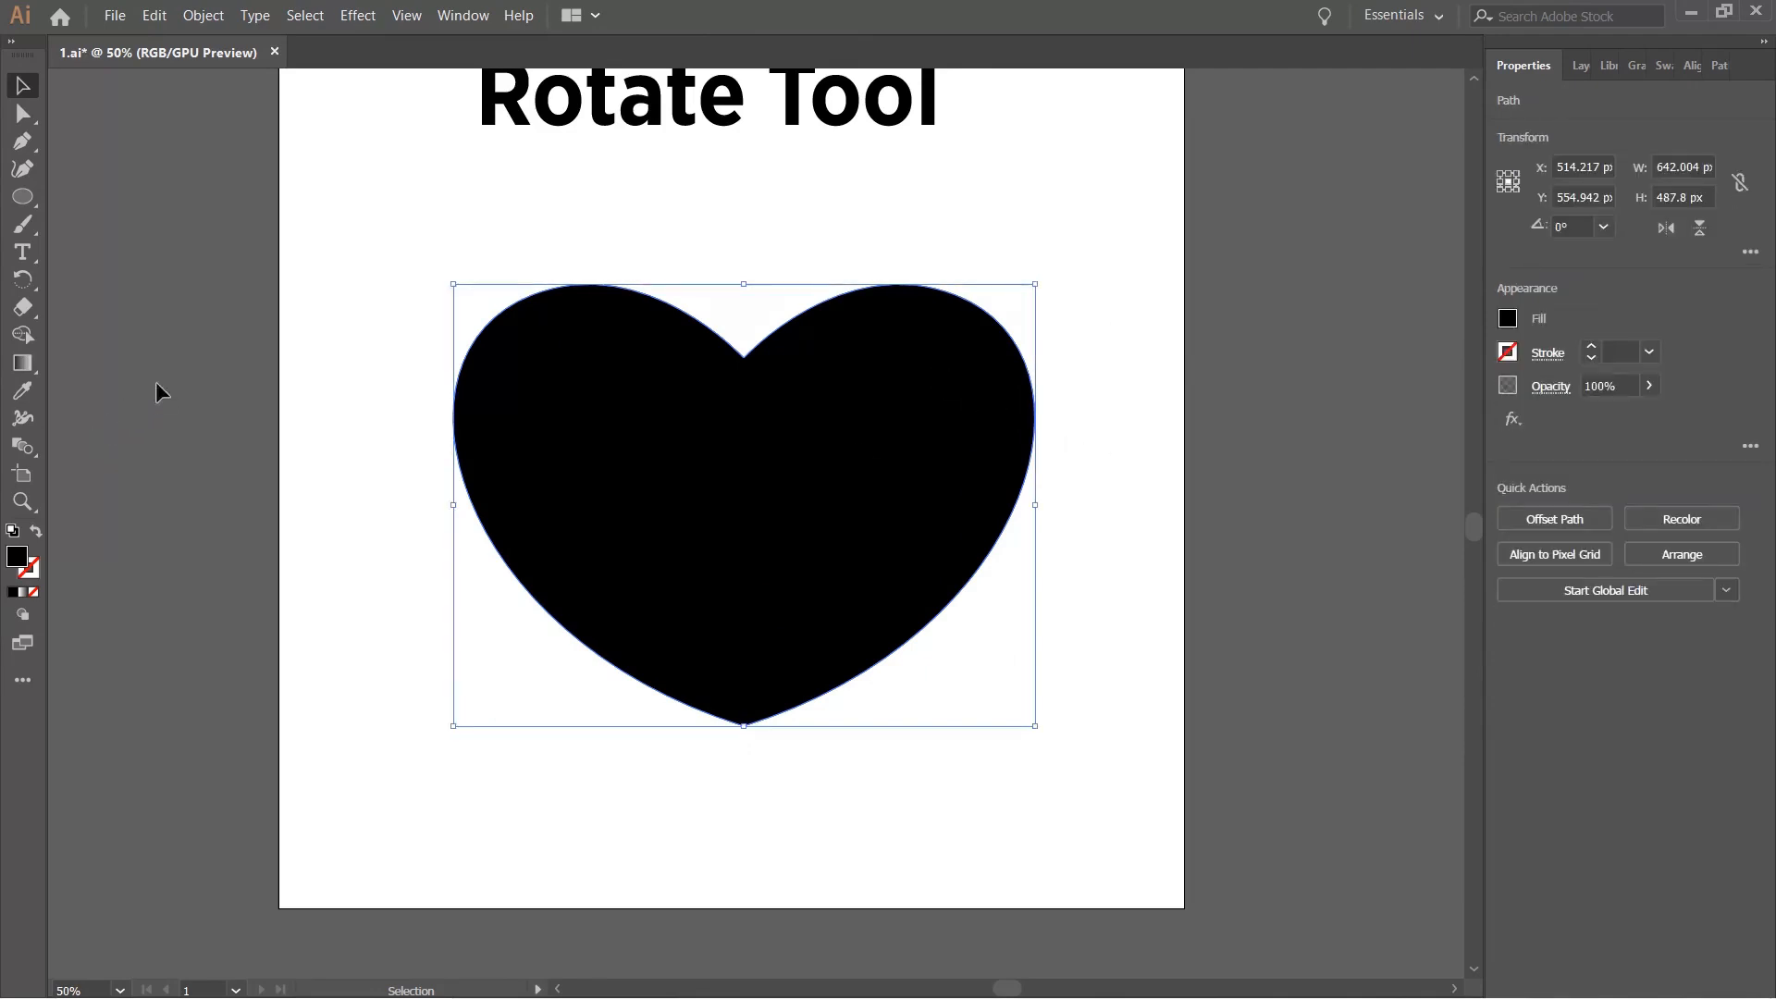
key(space)
drag(729, 274, 718, 372)
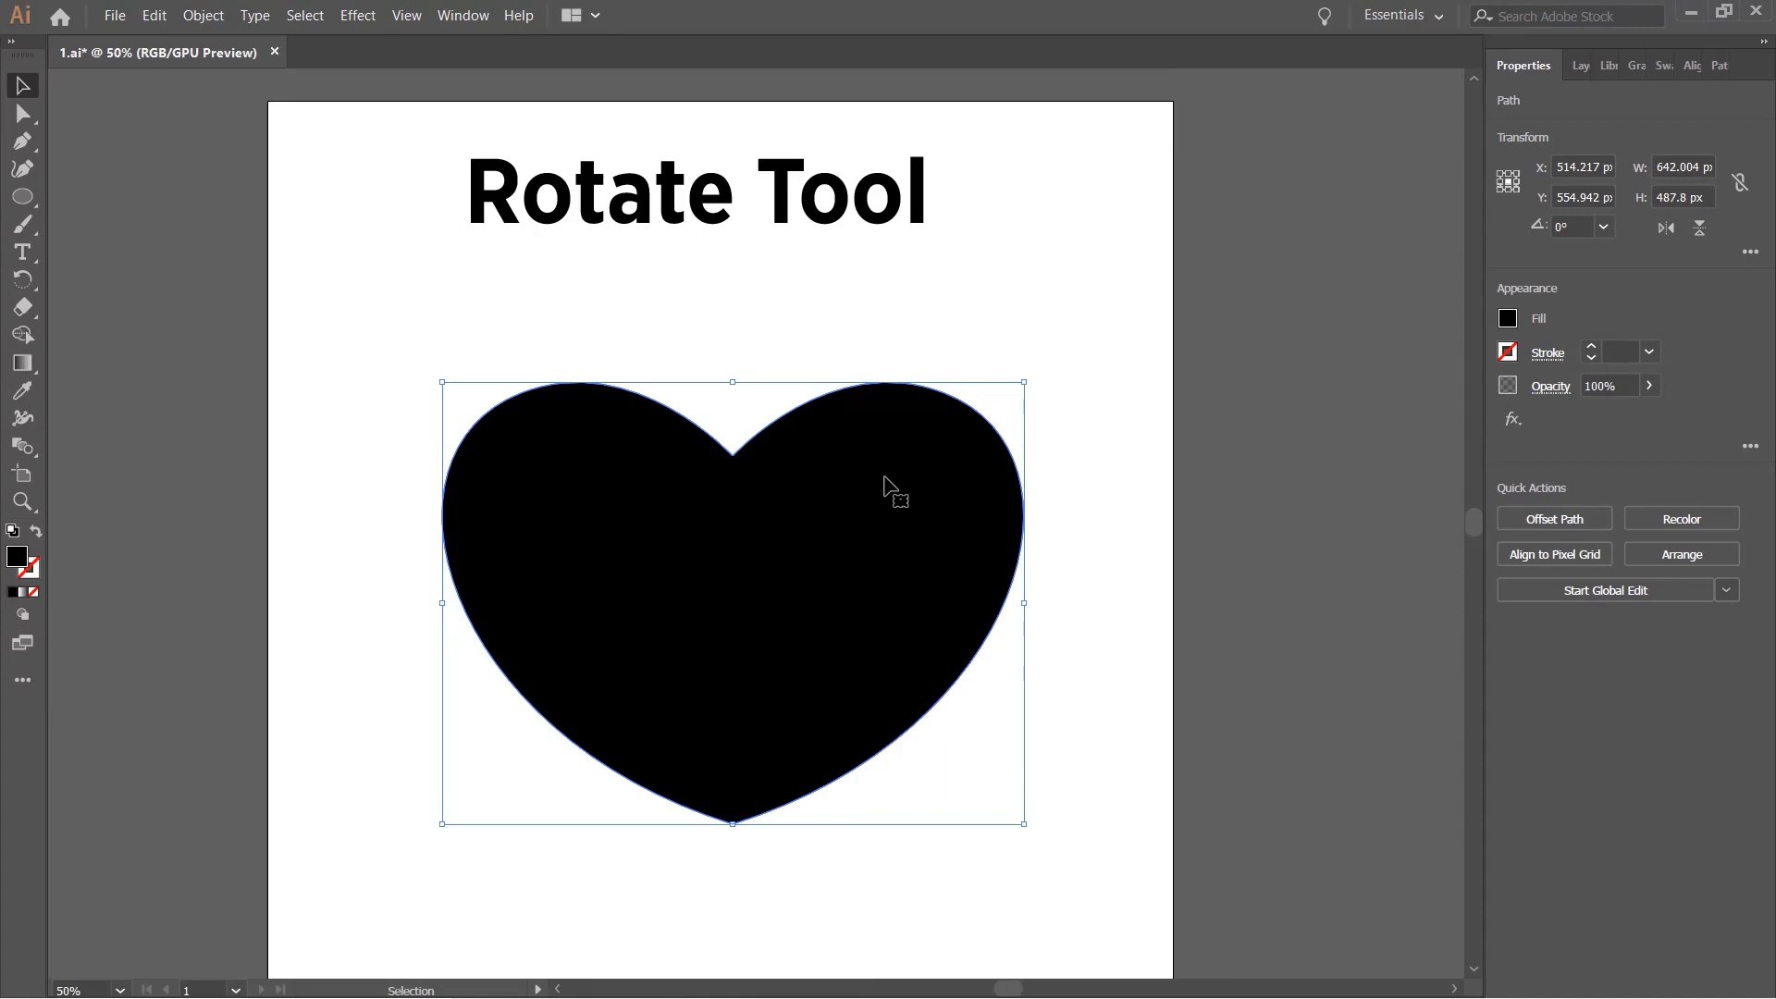
key(ctrl+minus)
drag(727, 532, 227, 483)
scroll(720, 529, up, 1)
scroll(738, 516, right, 2)
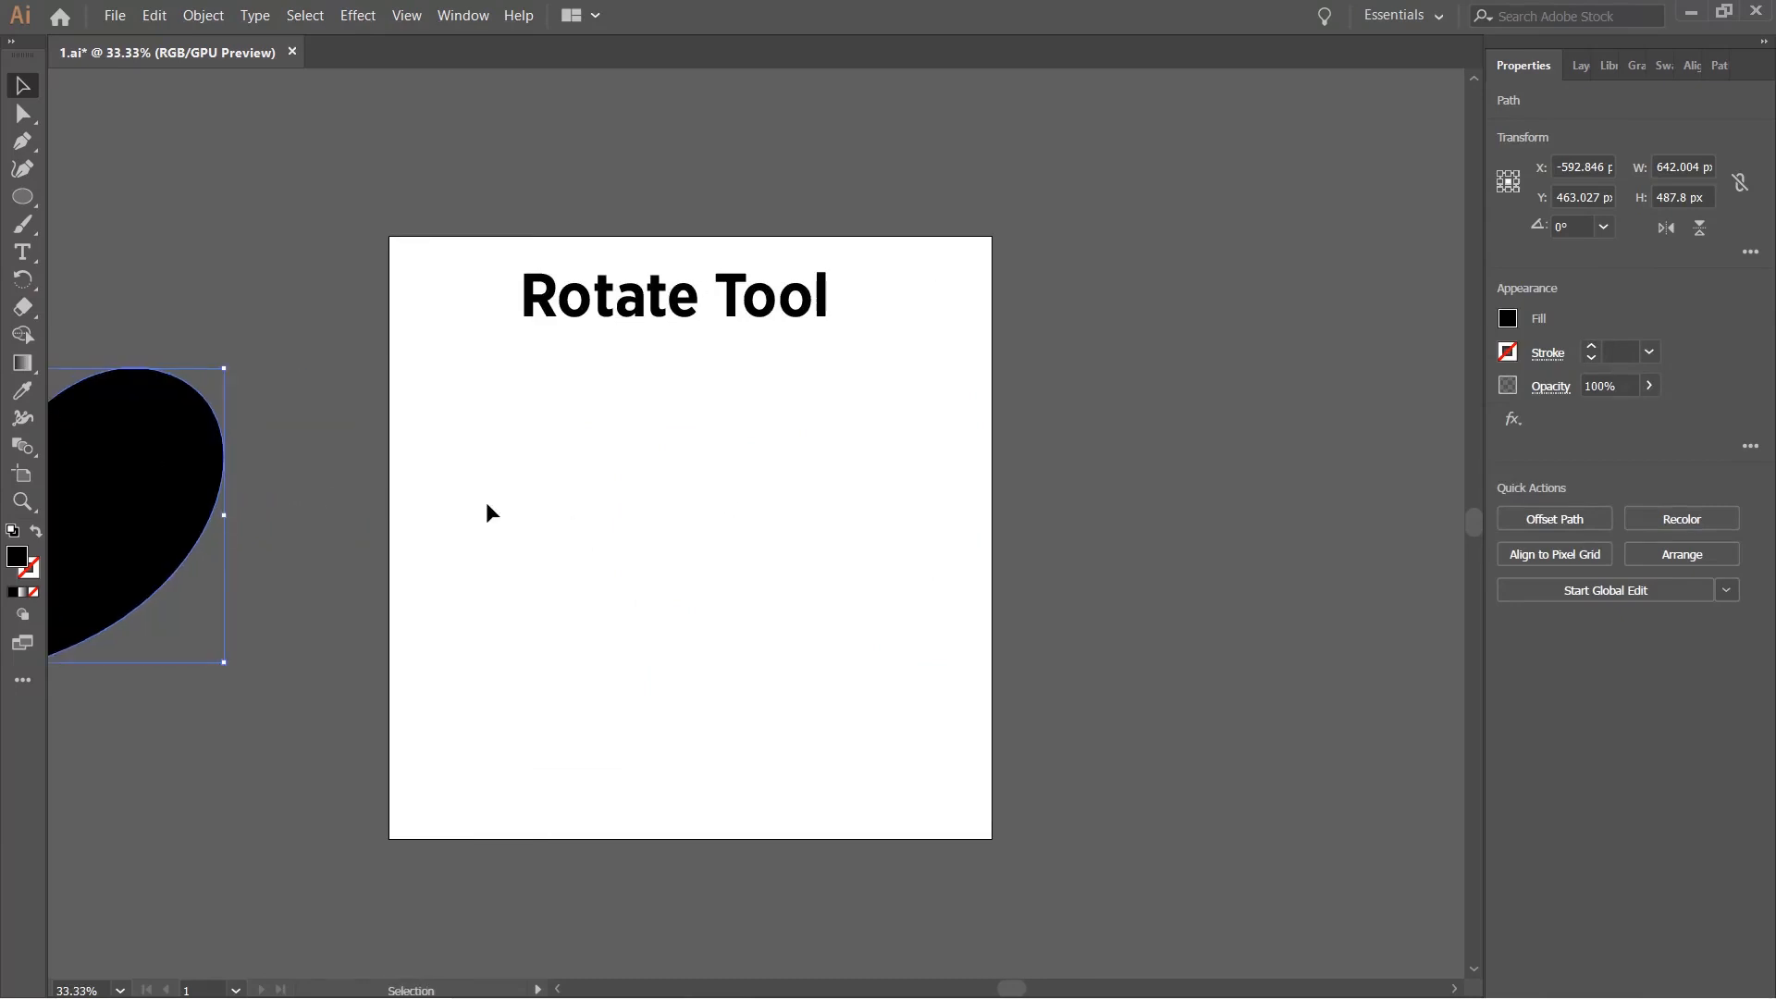
key(ctrl+z)
Try two freehand rotations of the heart from its bounding box's upper-right corner, undoing each one.
click(1143, 445)
click(720, 529)
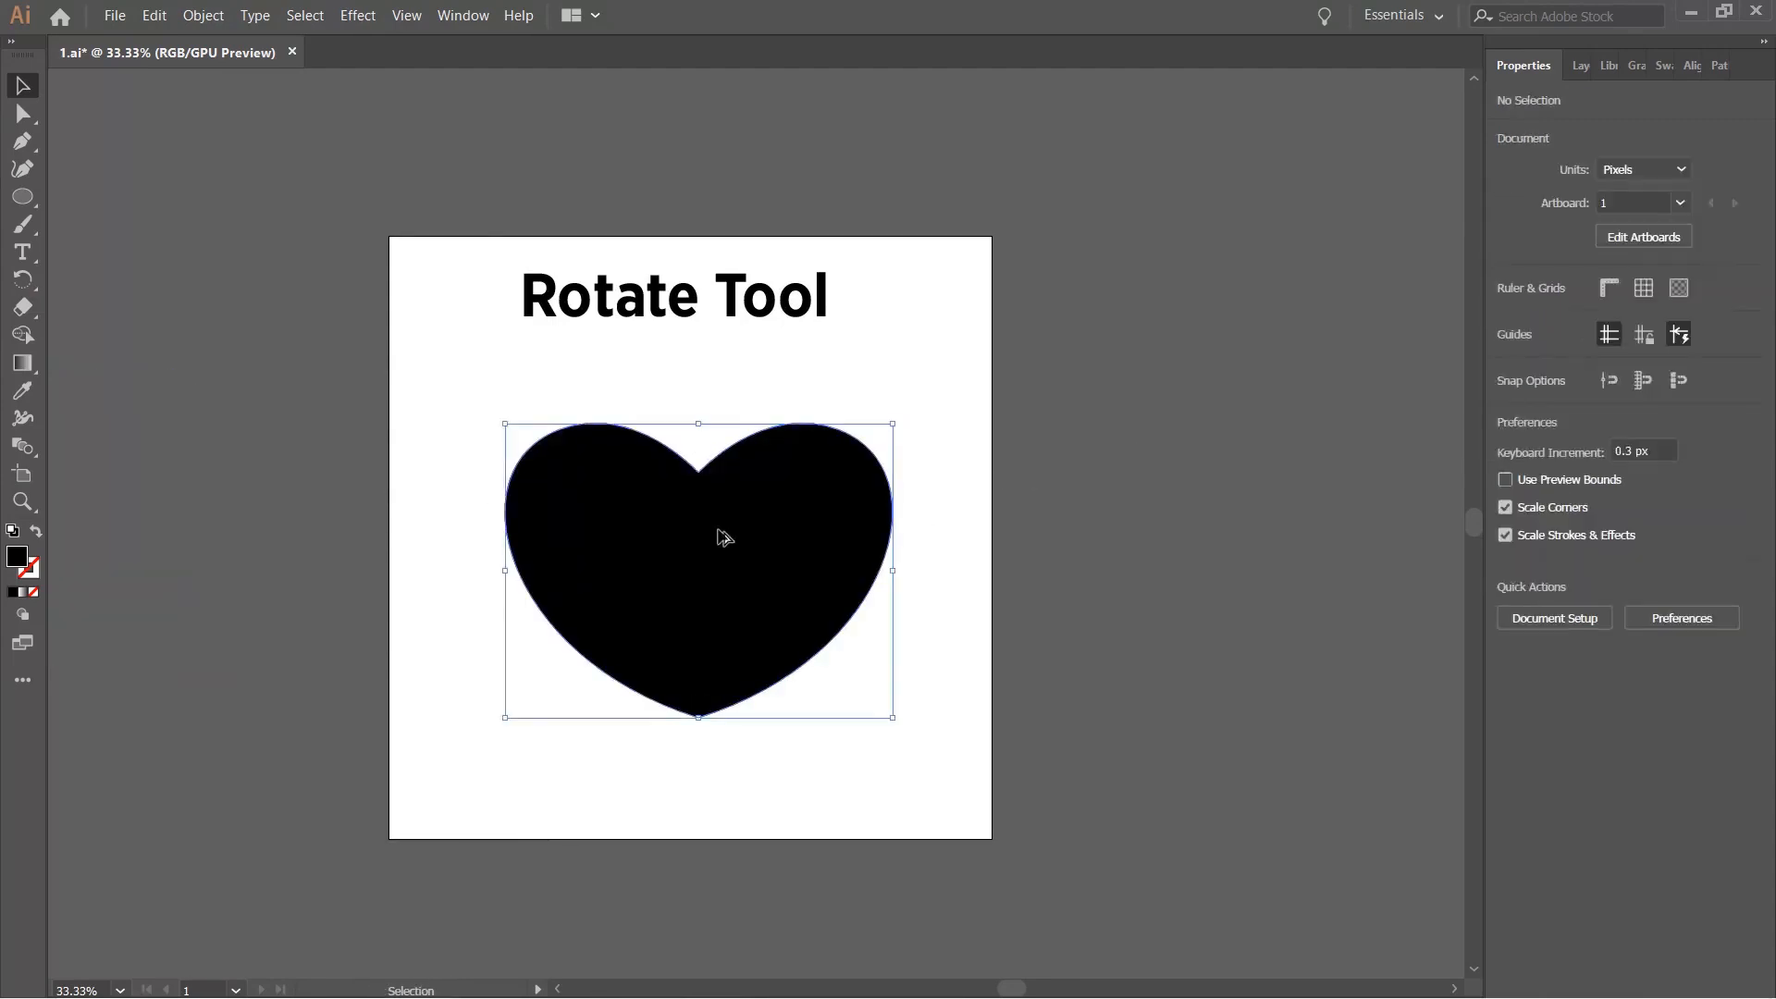
scroll(720, 529, up, 2)
scroll(781, 546, down, 1)
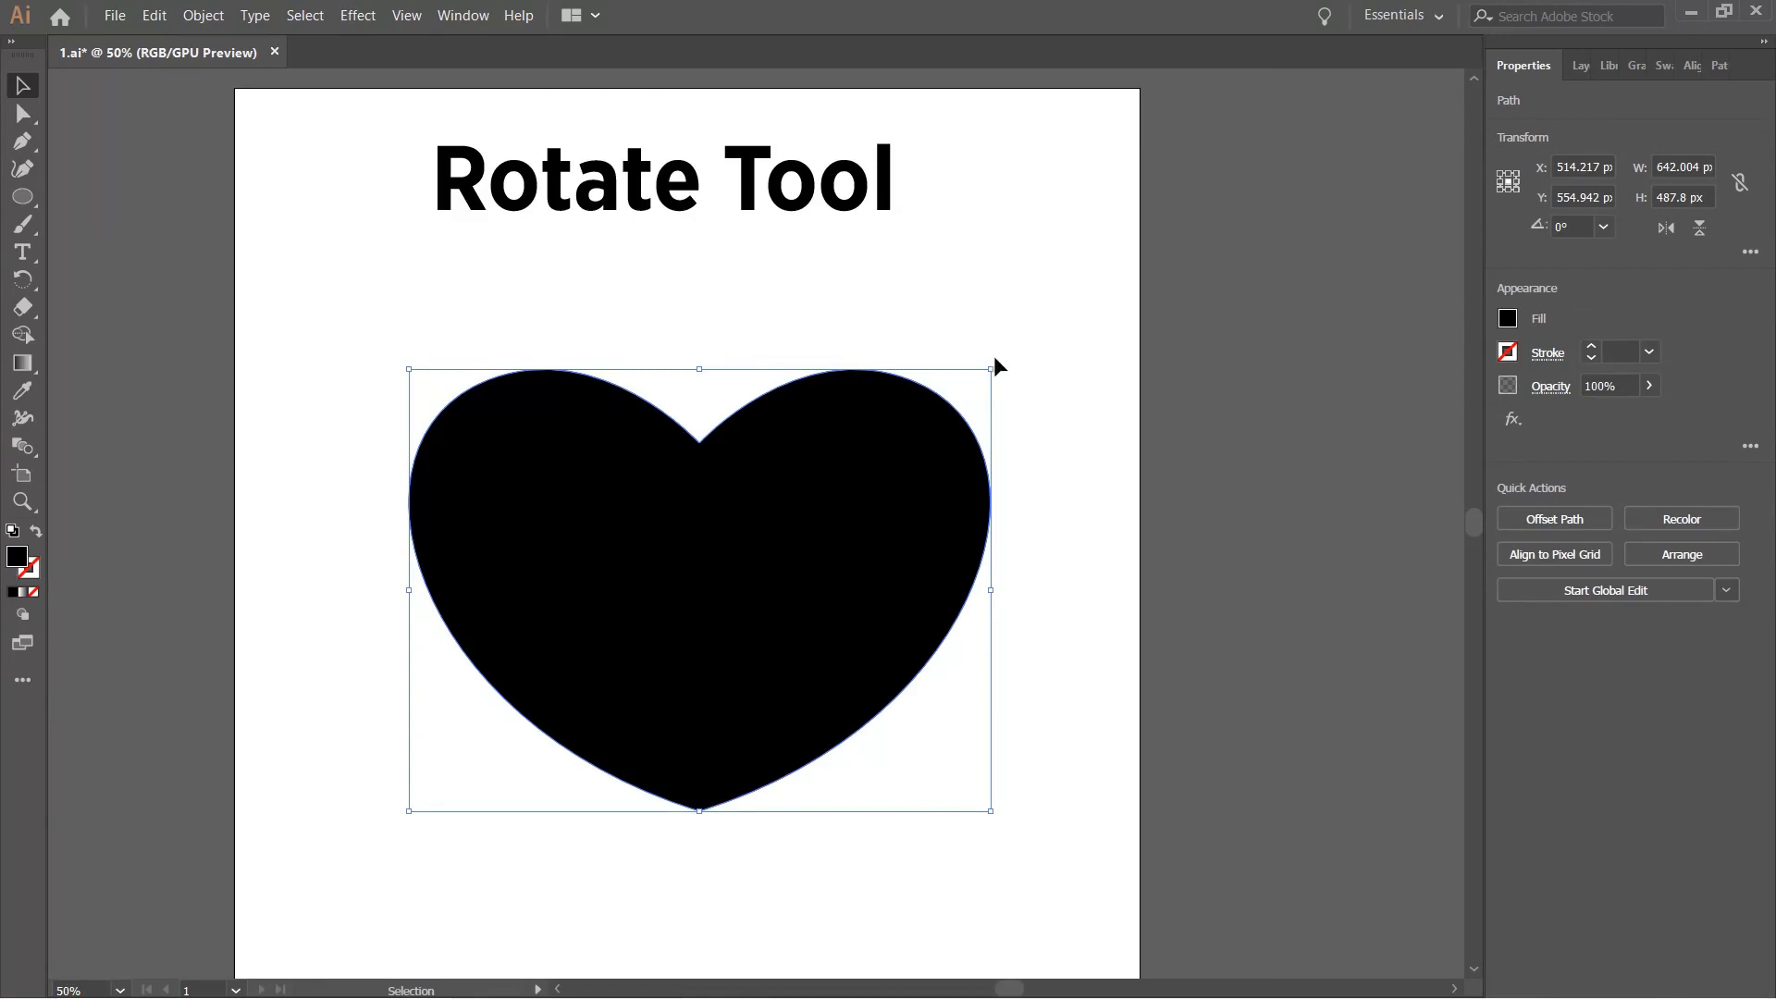
drag(996, 361, 1036, 818)
key(ctrl+z)
drag(999, 363, 606, 761)
key(a)
key(ctrl+z)
click(1088, 638)
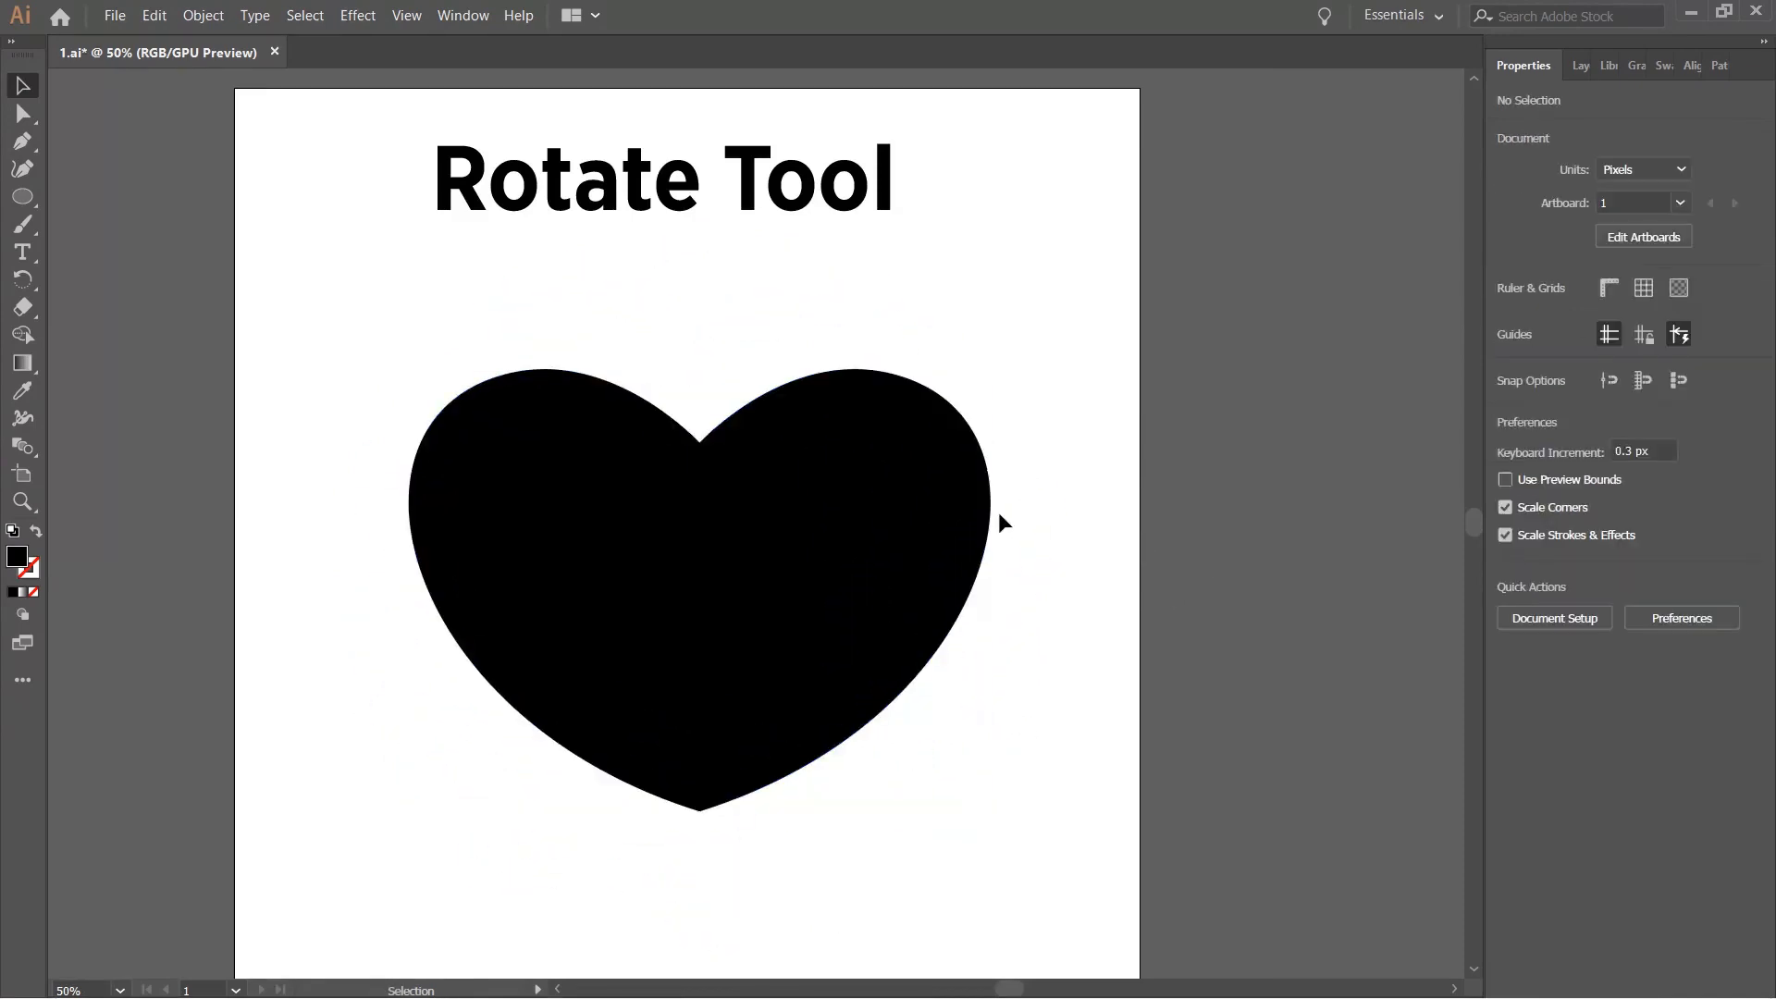
Display the artwork in Outline view and examine the heart's anchor points and outline.
click(872, 523)
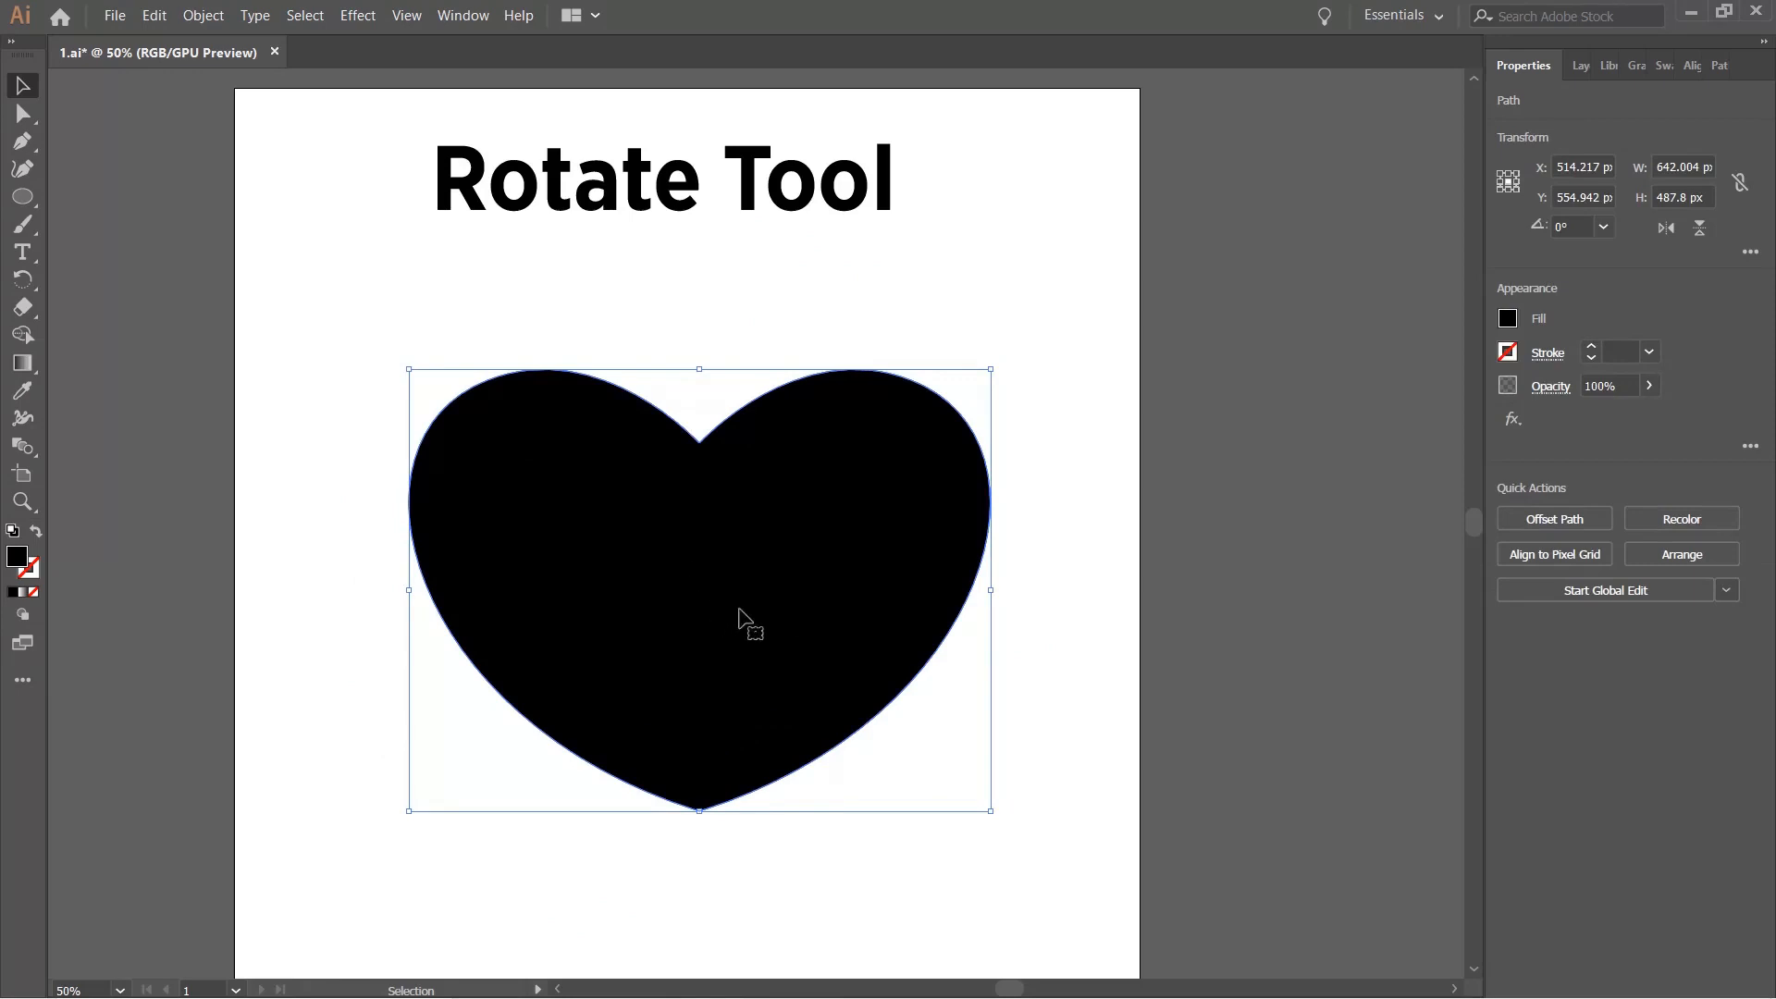
key(ctrl+c)
key(ctrl)
key(ctrl+y)
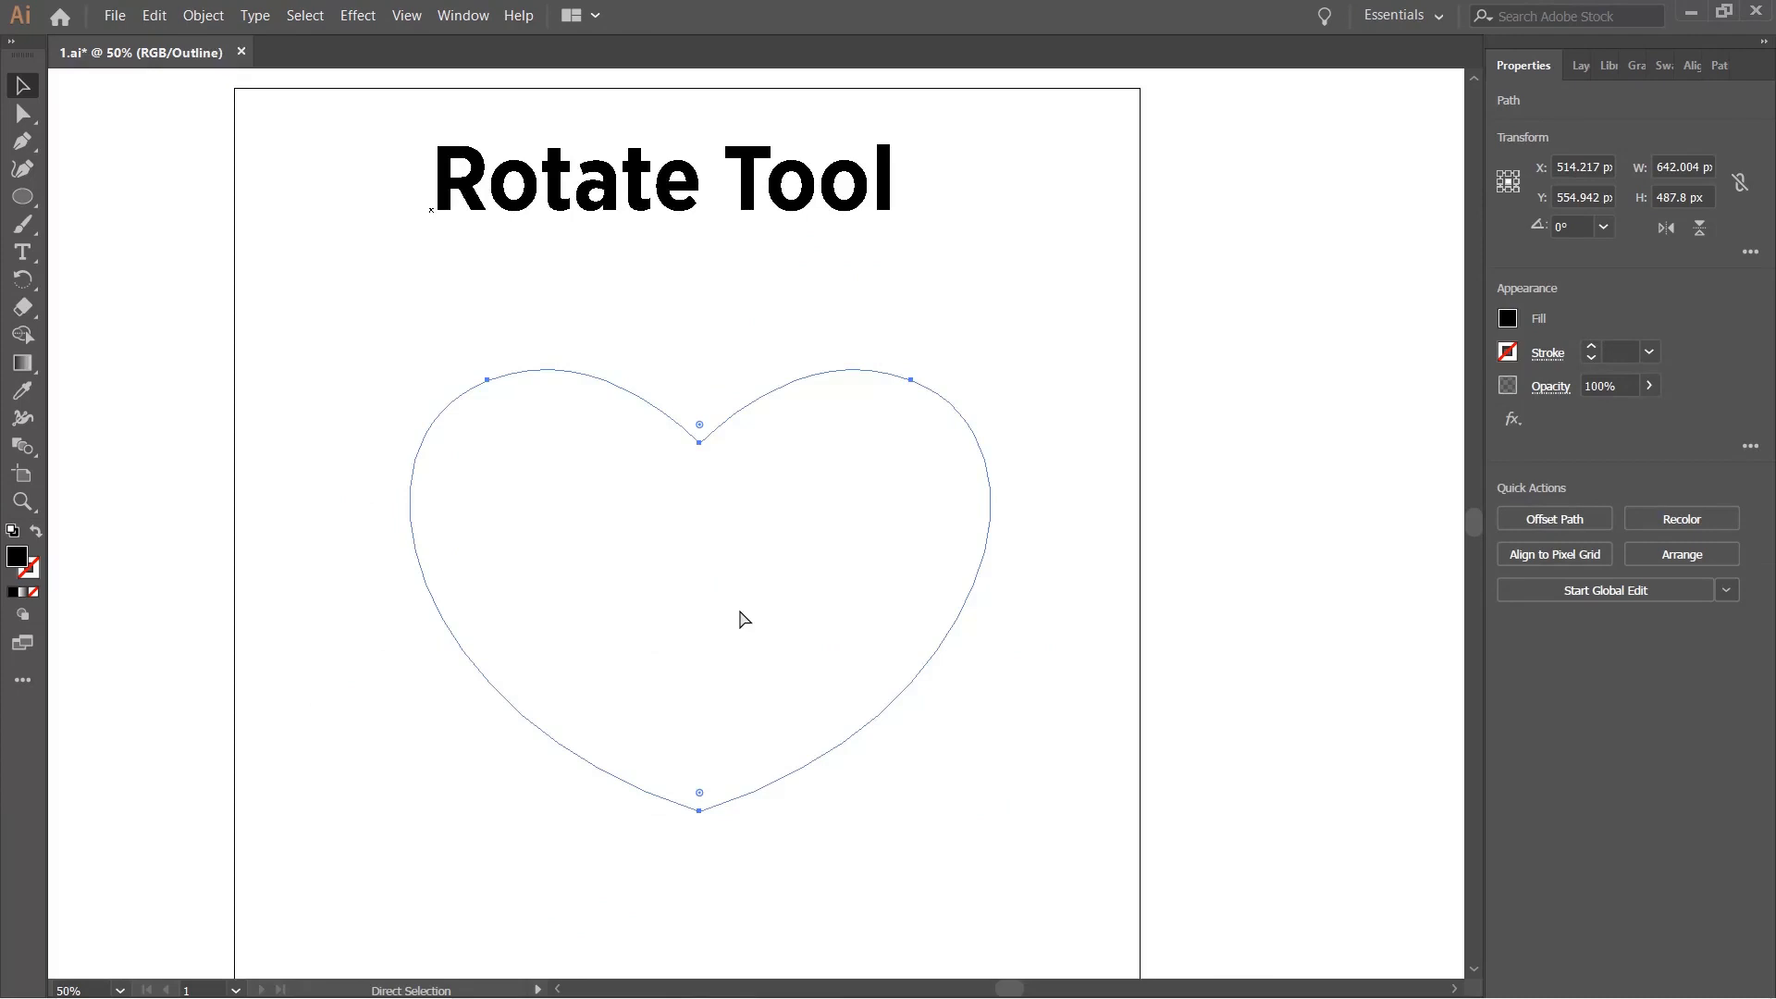
drag(1074, 345, 769, 578)
click(905, 589)
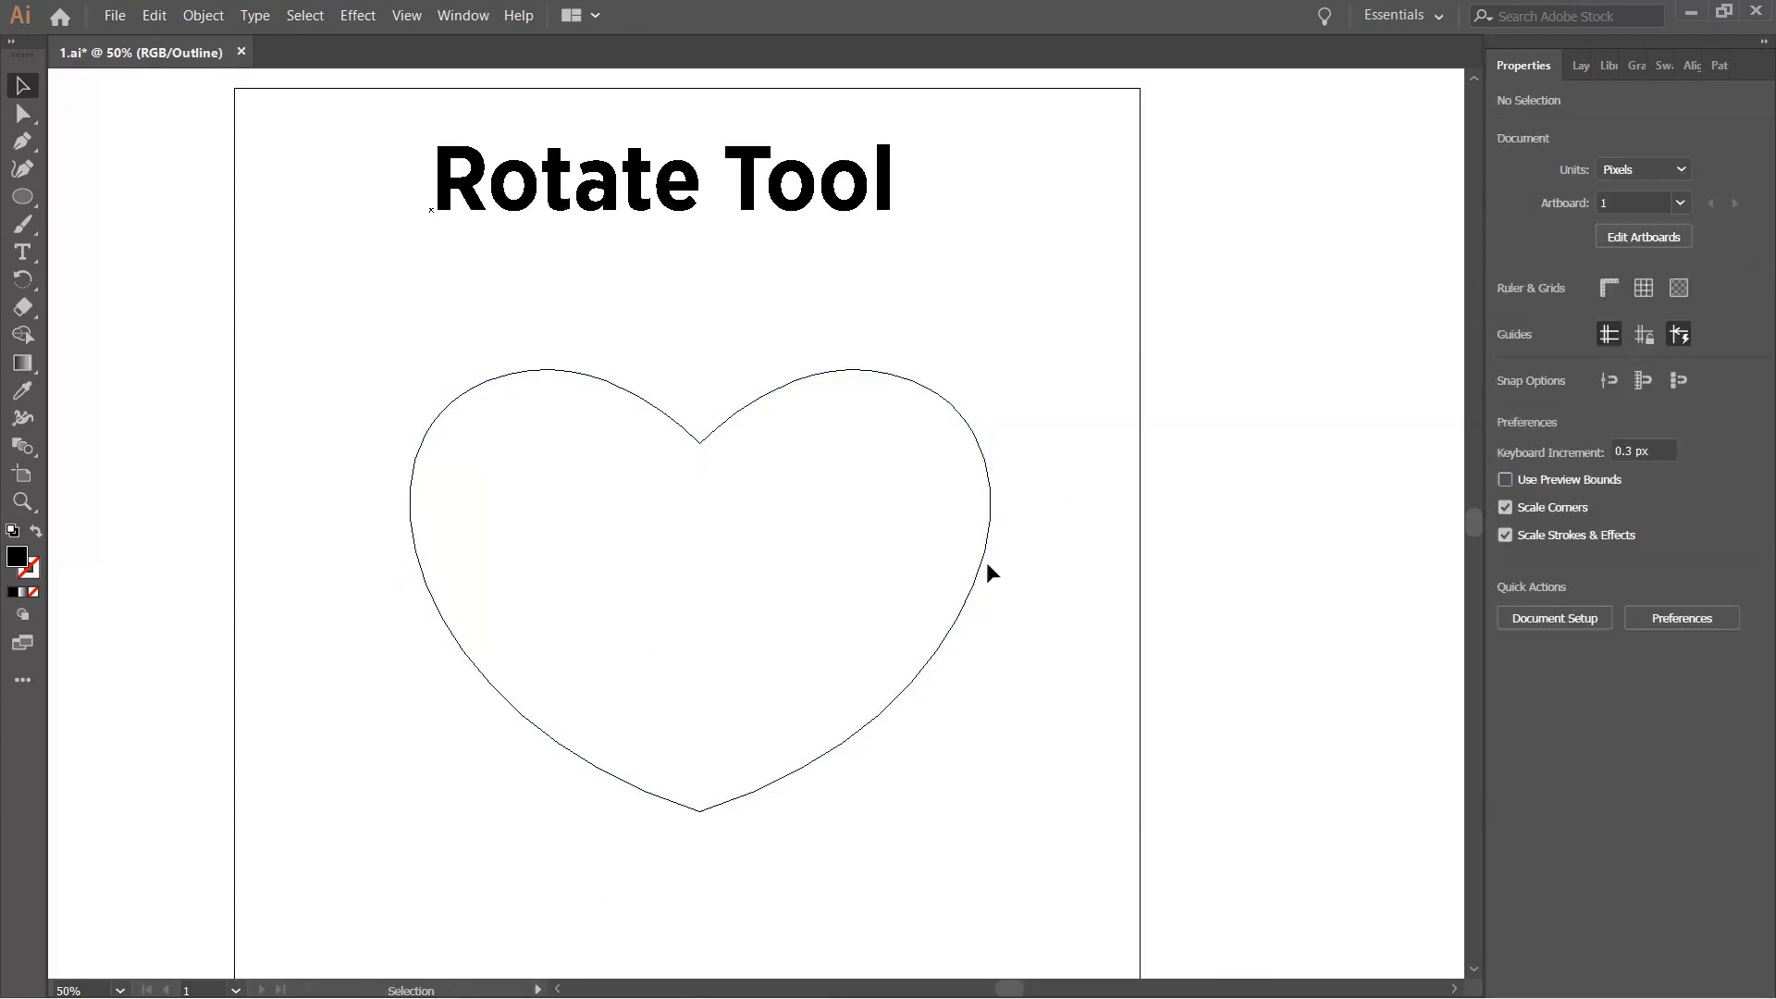
drag(995, 397, 786, 467)
click(695, 421)
Move the heart onto the pasteboard left of the artboard and return to Preview view.
scroll(797, 428, down, 1)
scroll(798, 427, down, 2)
drag(899, 399, 313, 423)
key(ctrl+y)
Draw a black square about 321 px wide and place it near the middle of the artboard.
click(28, 199)
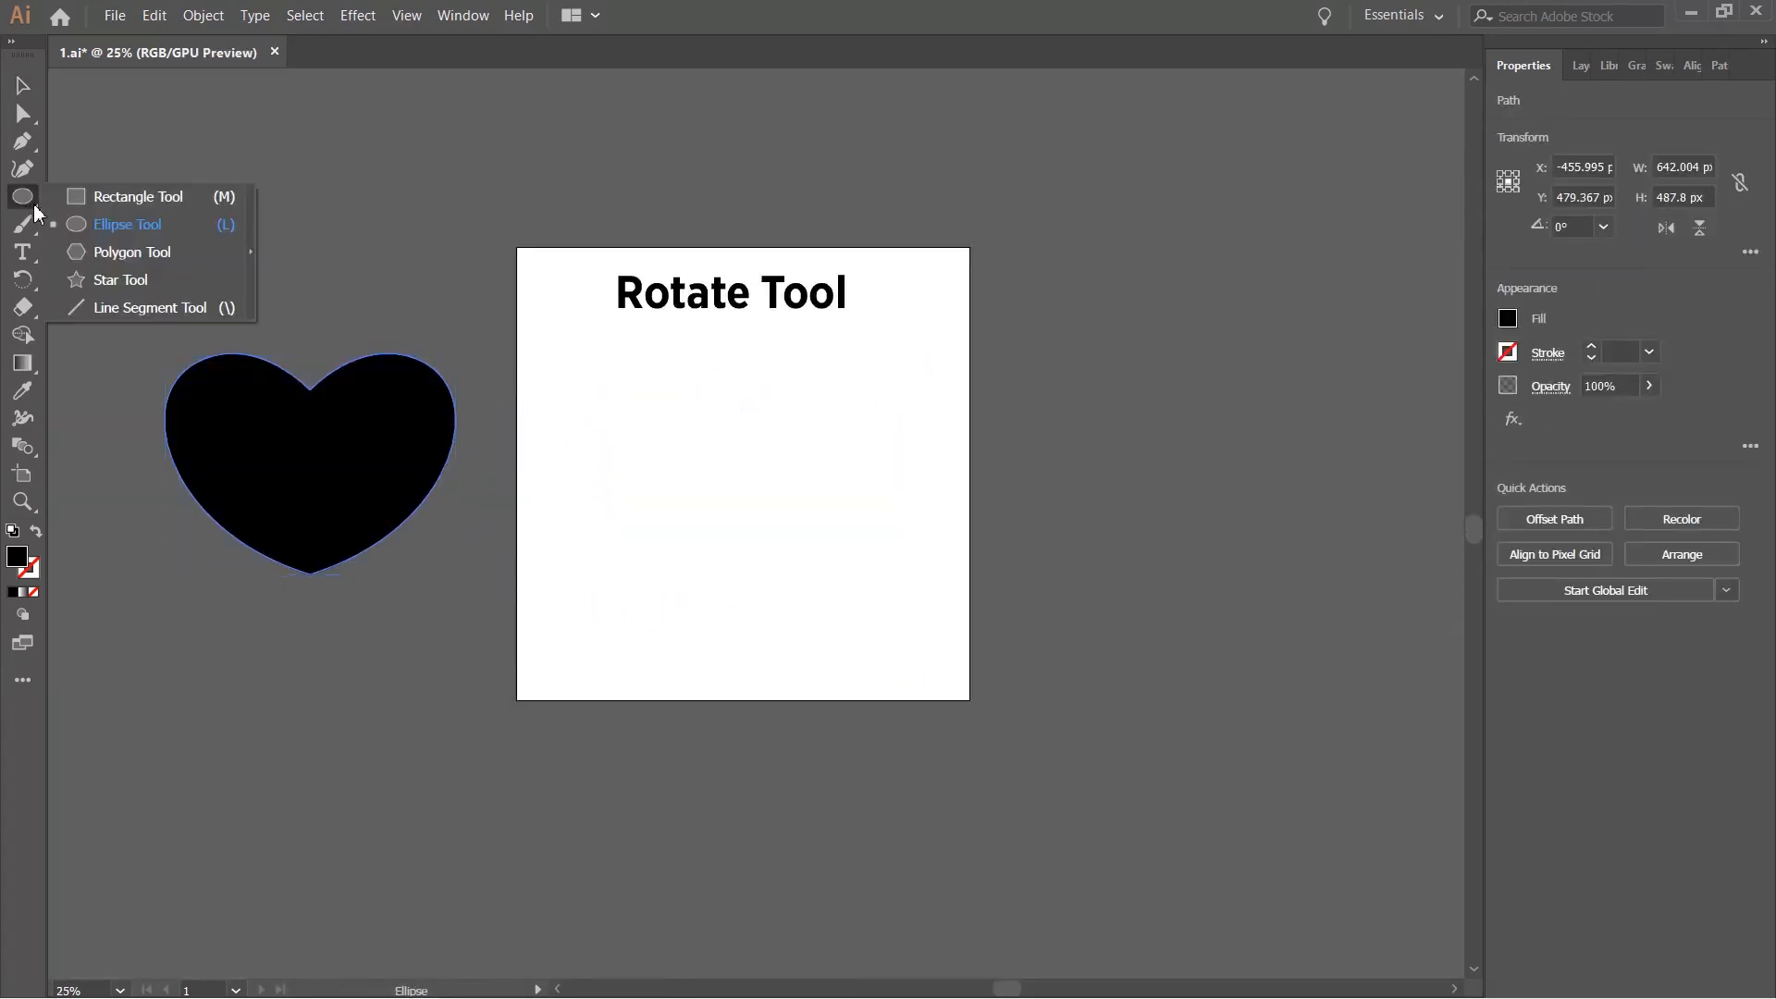
click(134, 196)
drag(725, 434, 871, 580)
key(v)
key(ctrl+plus)
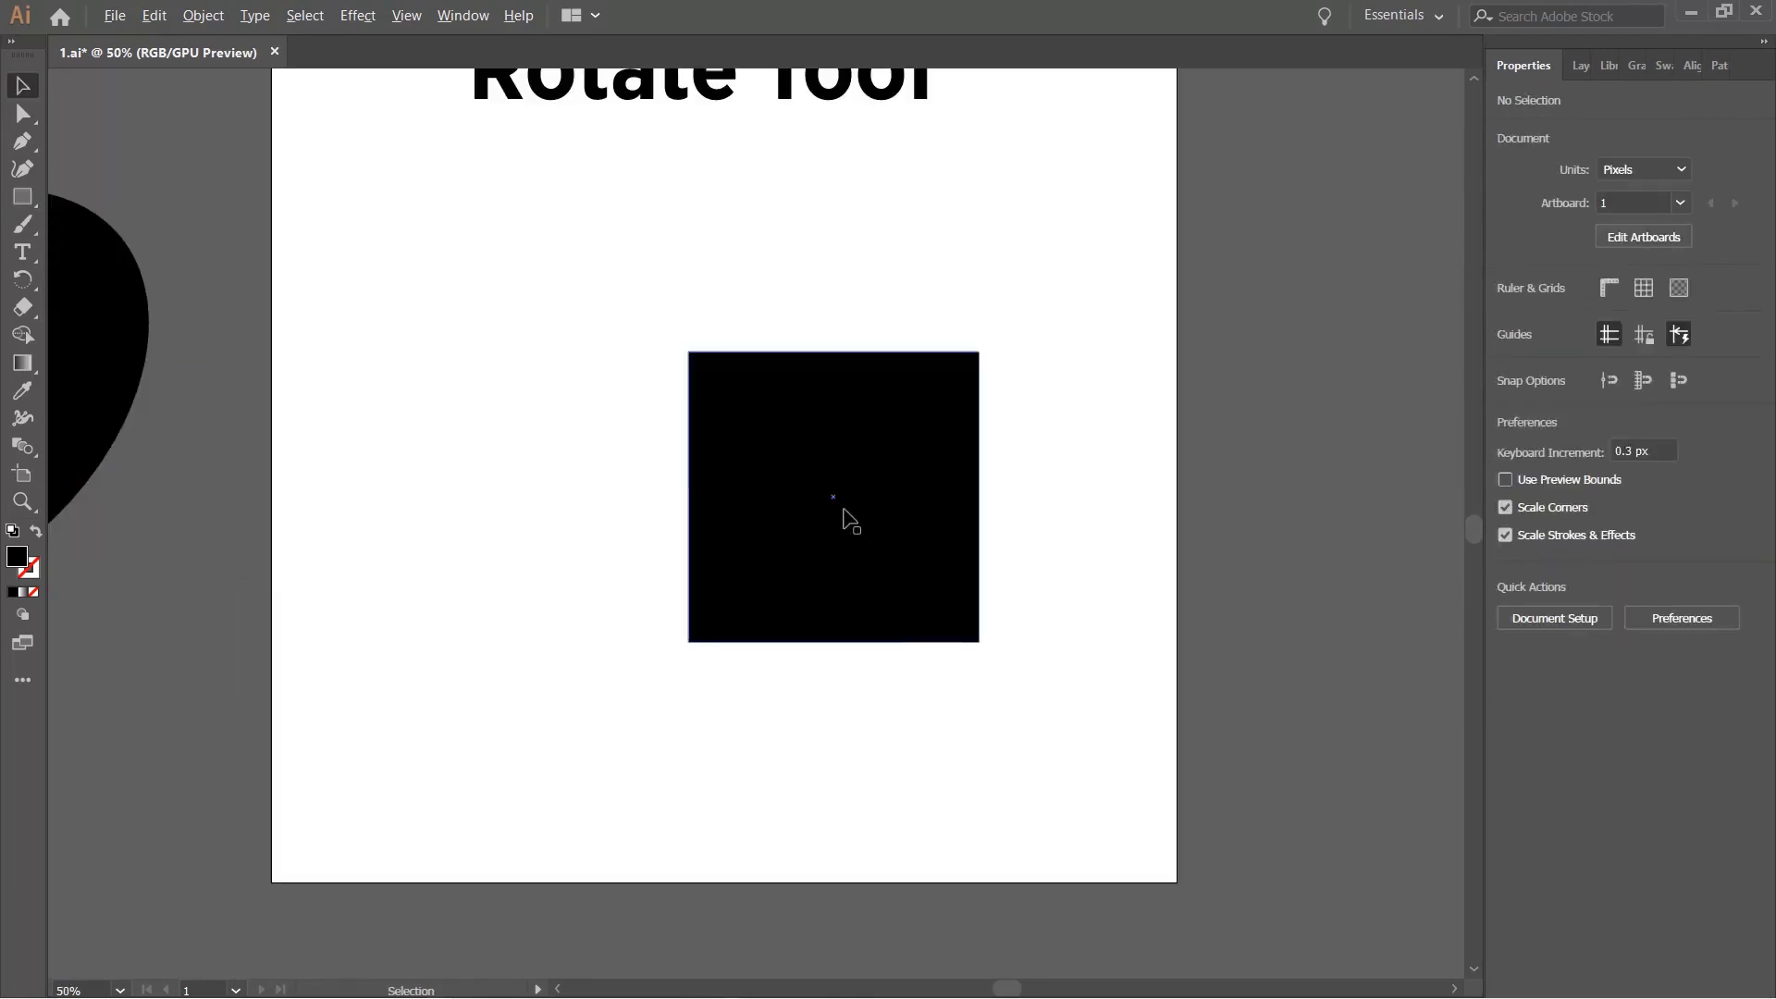
drag(841, 515, 746, 499)
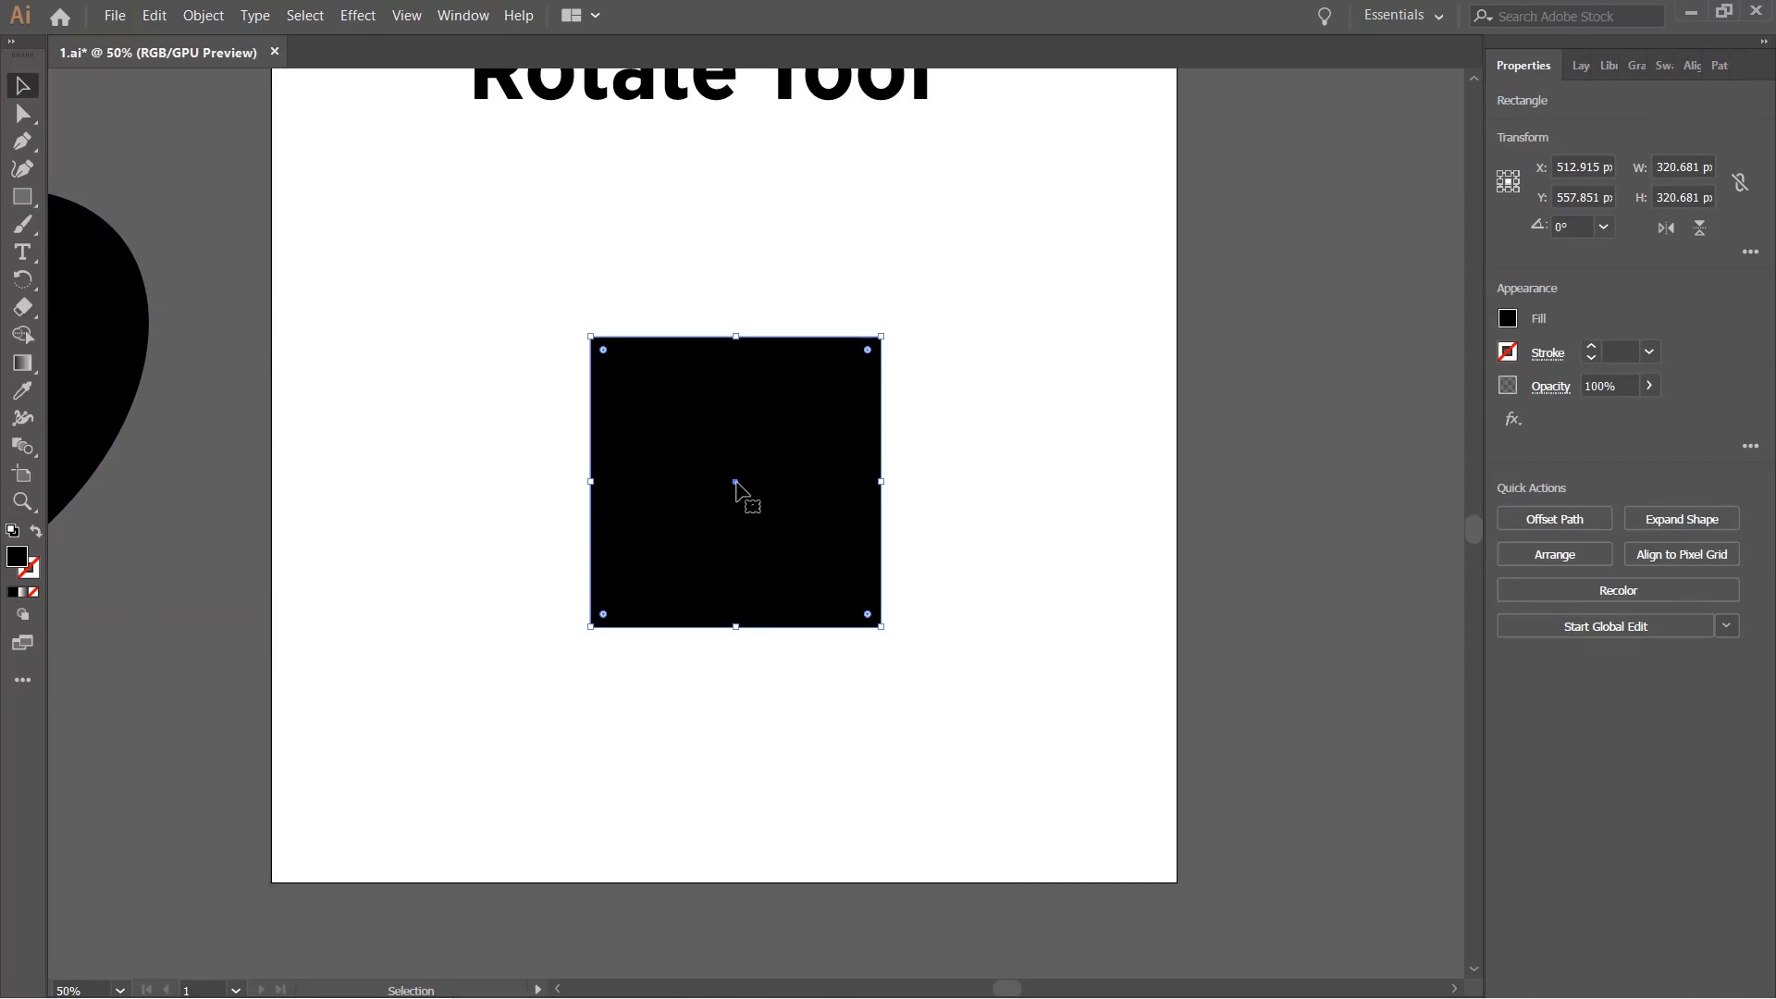
Try rotating the square freehand with its bounding box, and keep the square selected.
drag(892, 333, 559, 338)
click(1008, 473)
click(765, 456)
With the Rotate tool, set the pivot on the square's lower-left corner and rotate it about 1.04°.
click(22, 280)
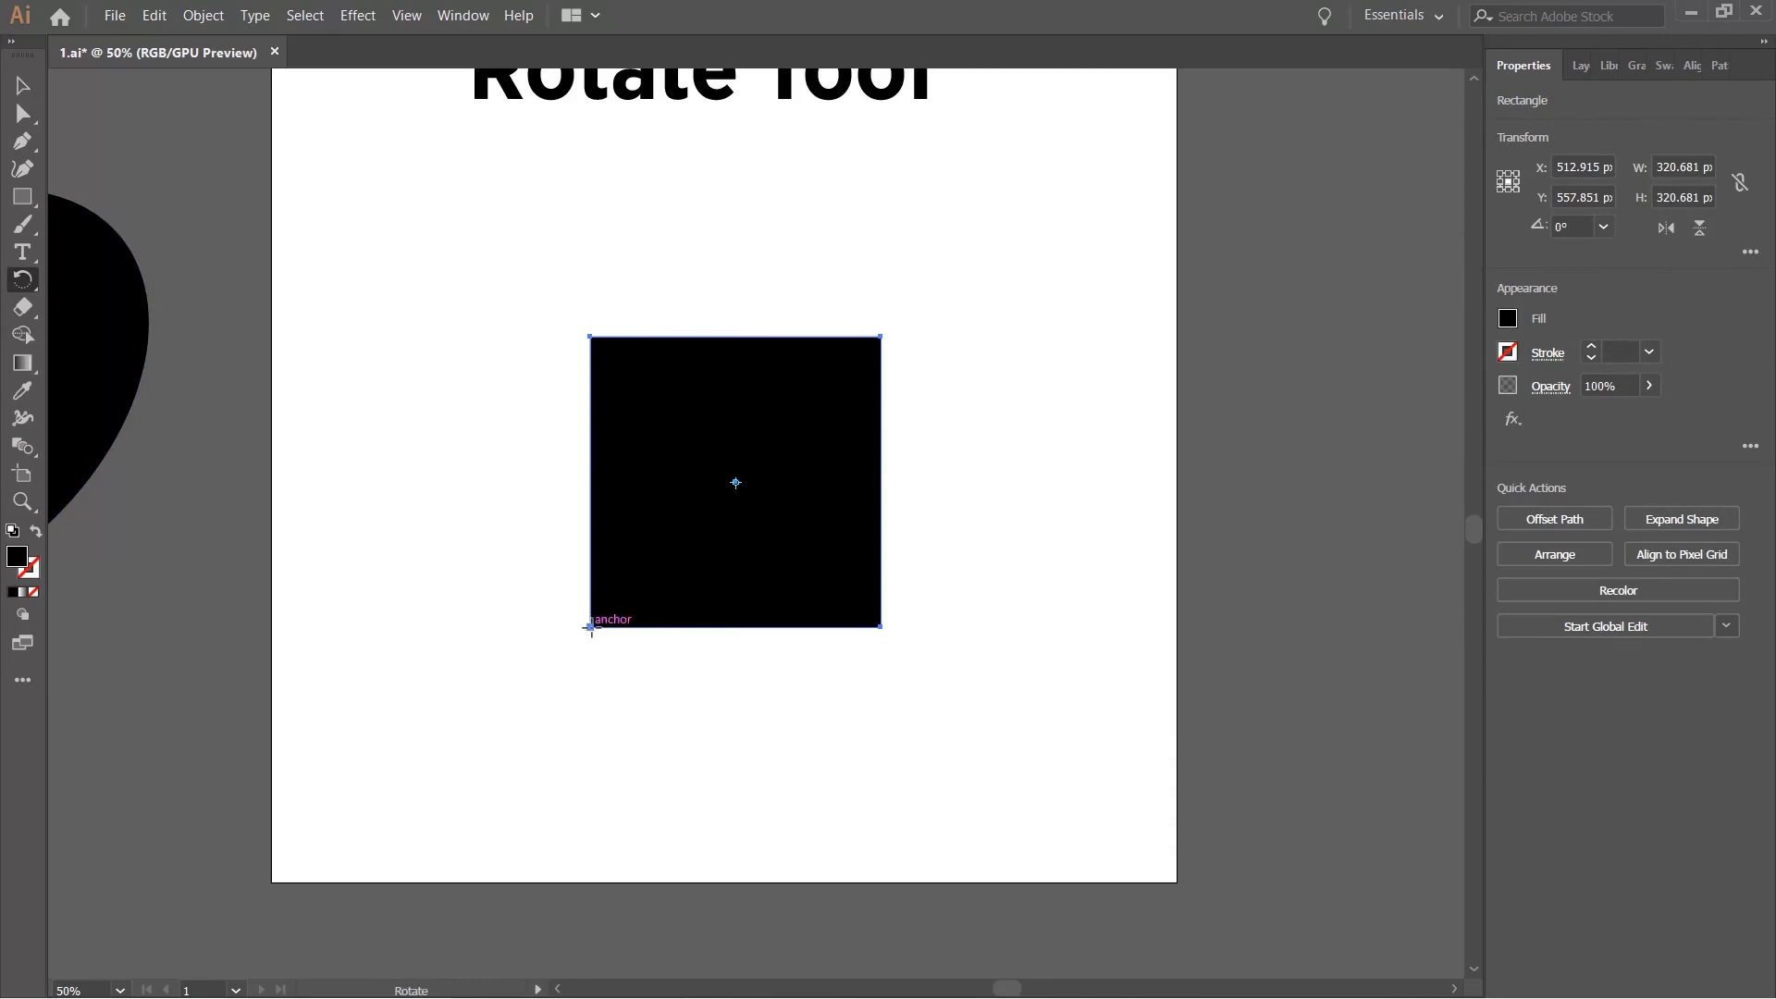
click(590, 627)
drag(938, 355, 943, 344)
Try larger freehand rotations of the square around its lower-left corner and undo them.
drag(1062, 355, 874, 431)
drag(507, 754, 767, 857)
key(ctrl+z)
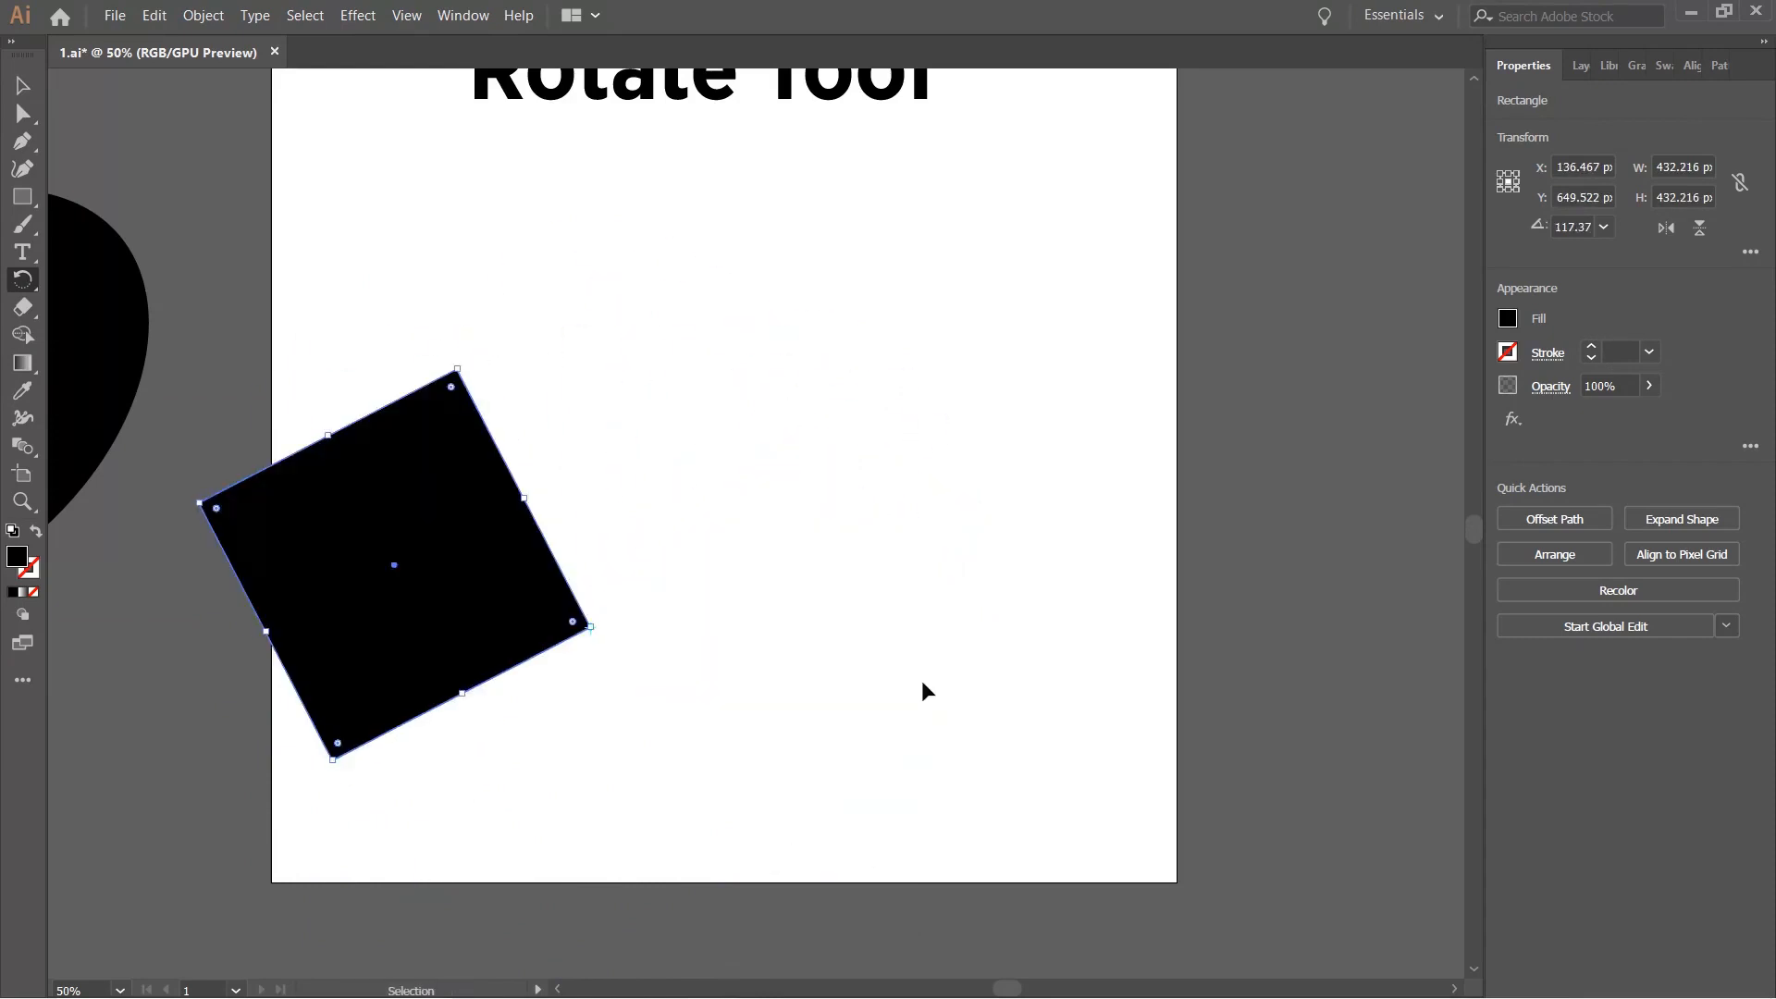
key(ctrl+z)
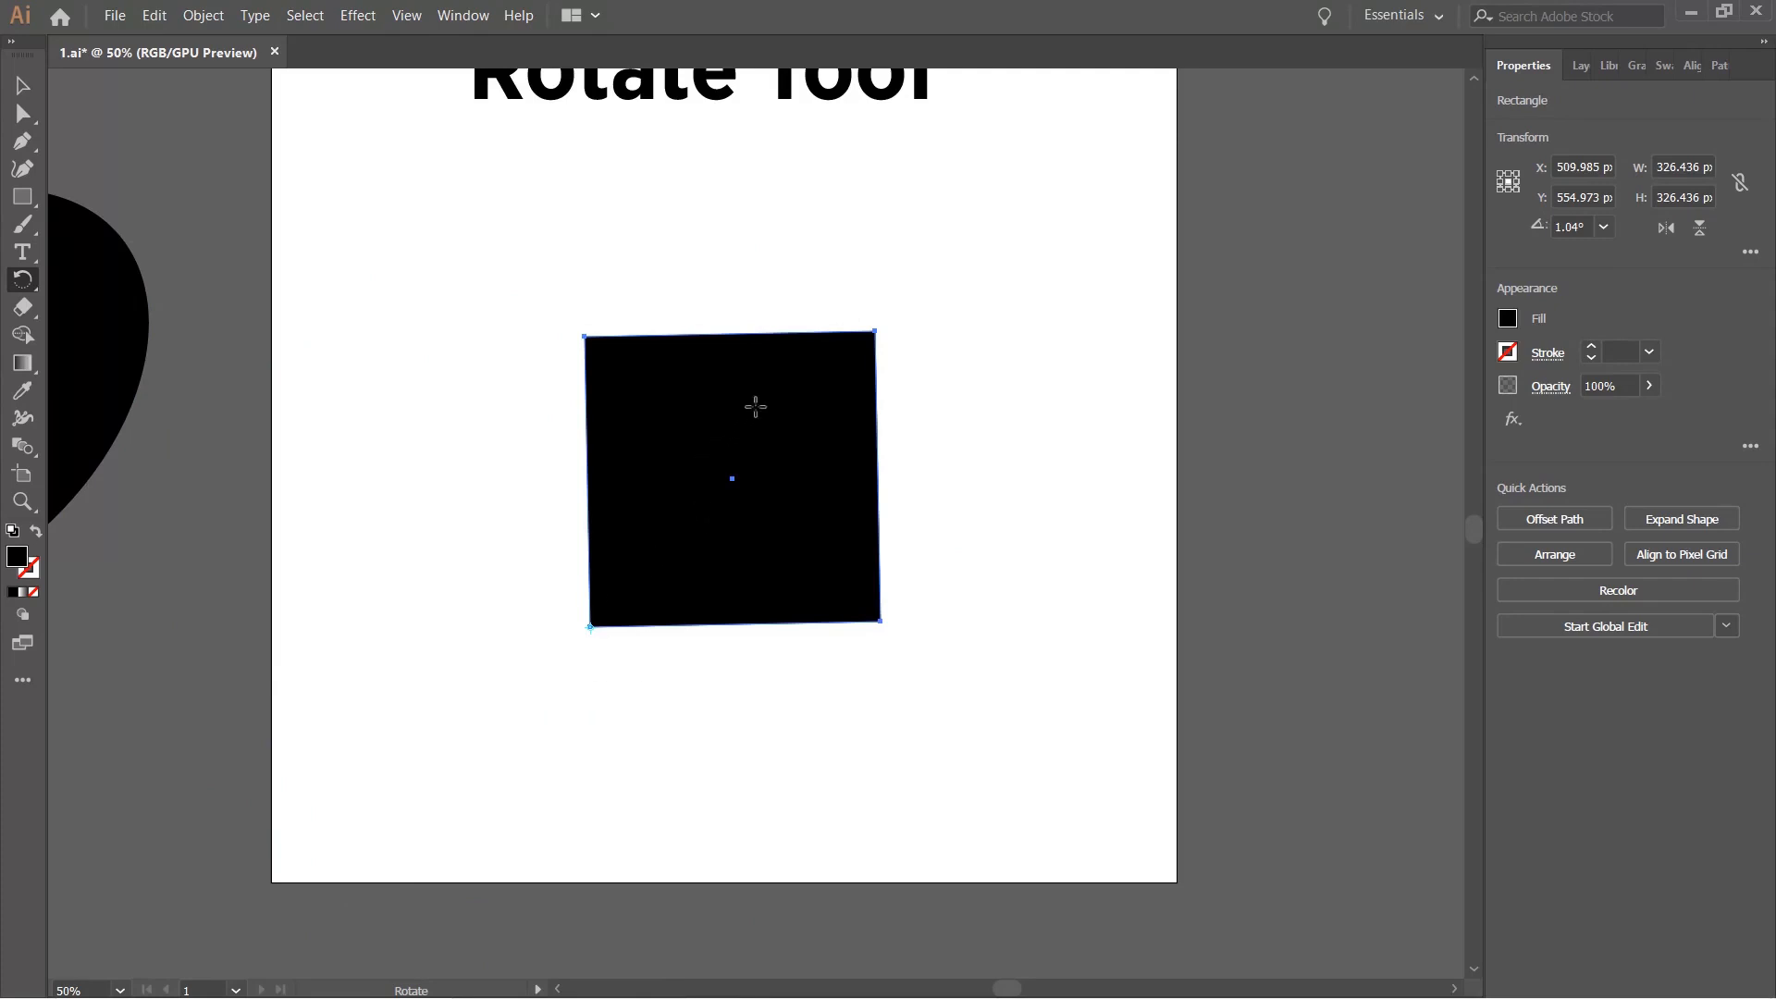
Try rotating the square around a pivot placed outside its upper-right corner and undo the rotation.
click(994, 234)
drag(574, 710, 1180, 348)
key(ctrl+z)
Try rotating the square around a pivot at its centre and undo the rotation.
click(734, 483)
drag(958, 334, 938, 542)
key(ctrl+z)
Move the square onto the pasteboard right of the artboard and deselect it.
click(22, 86)
click(348, 145)
click(824, 505)
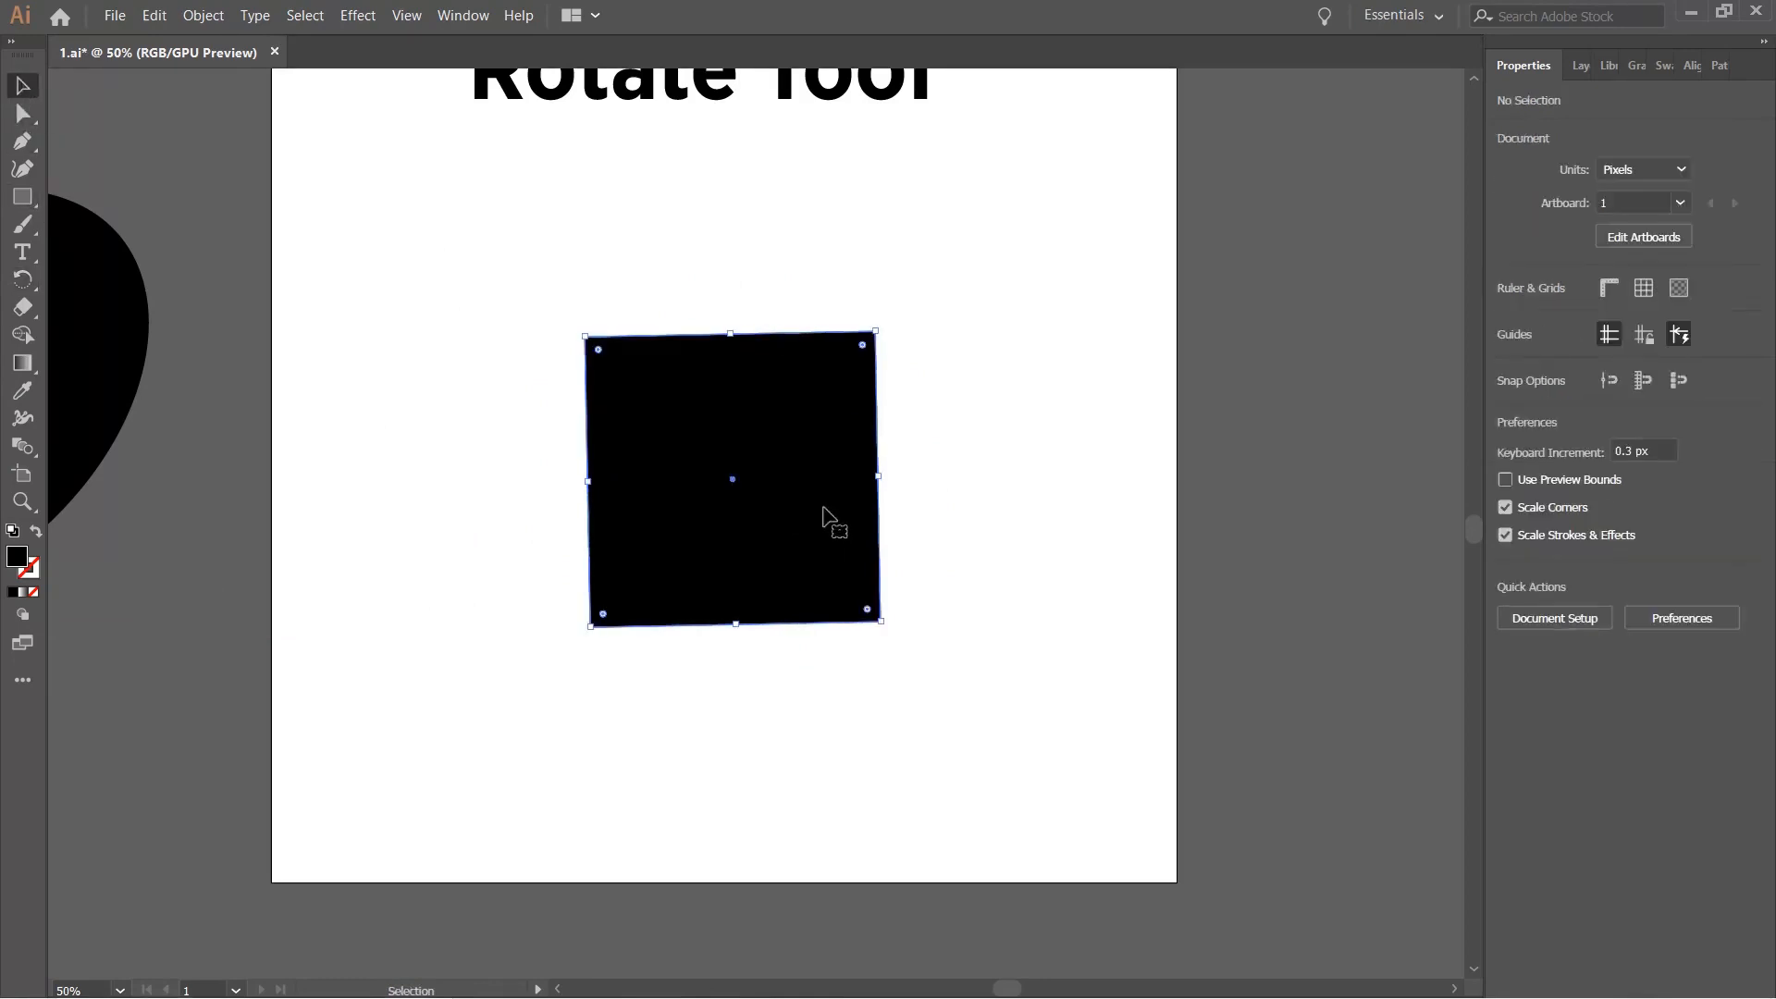
scroll(814, 492, down, 1)
key(space)
drag(825, 517, 651, 565)
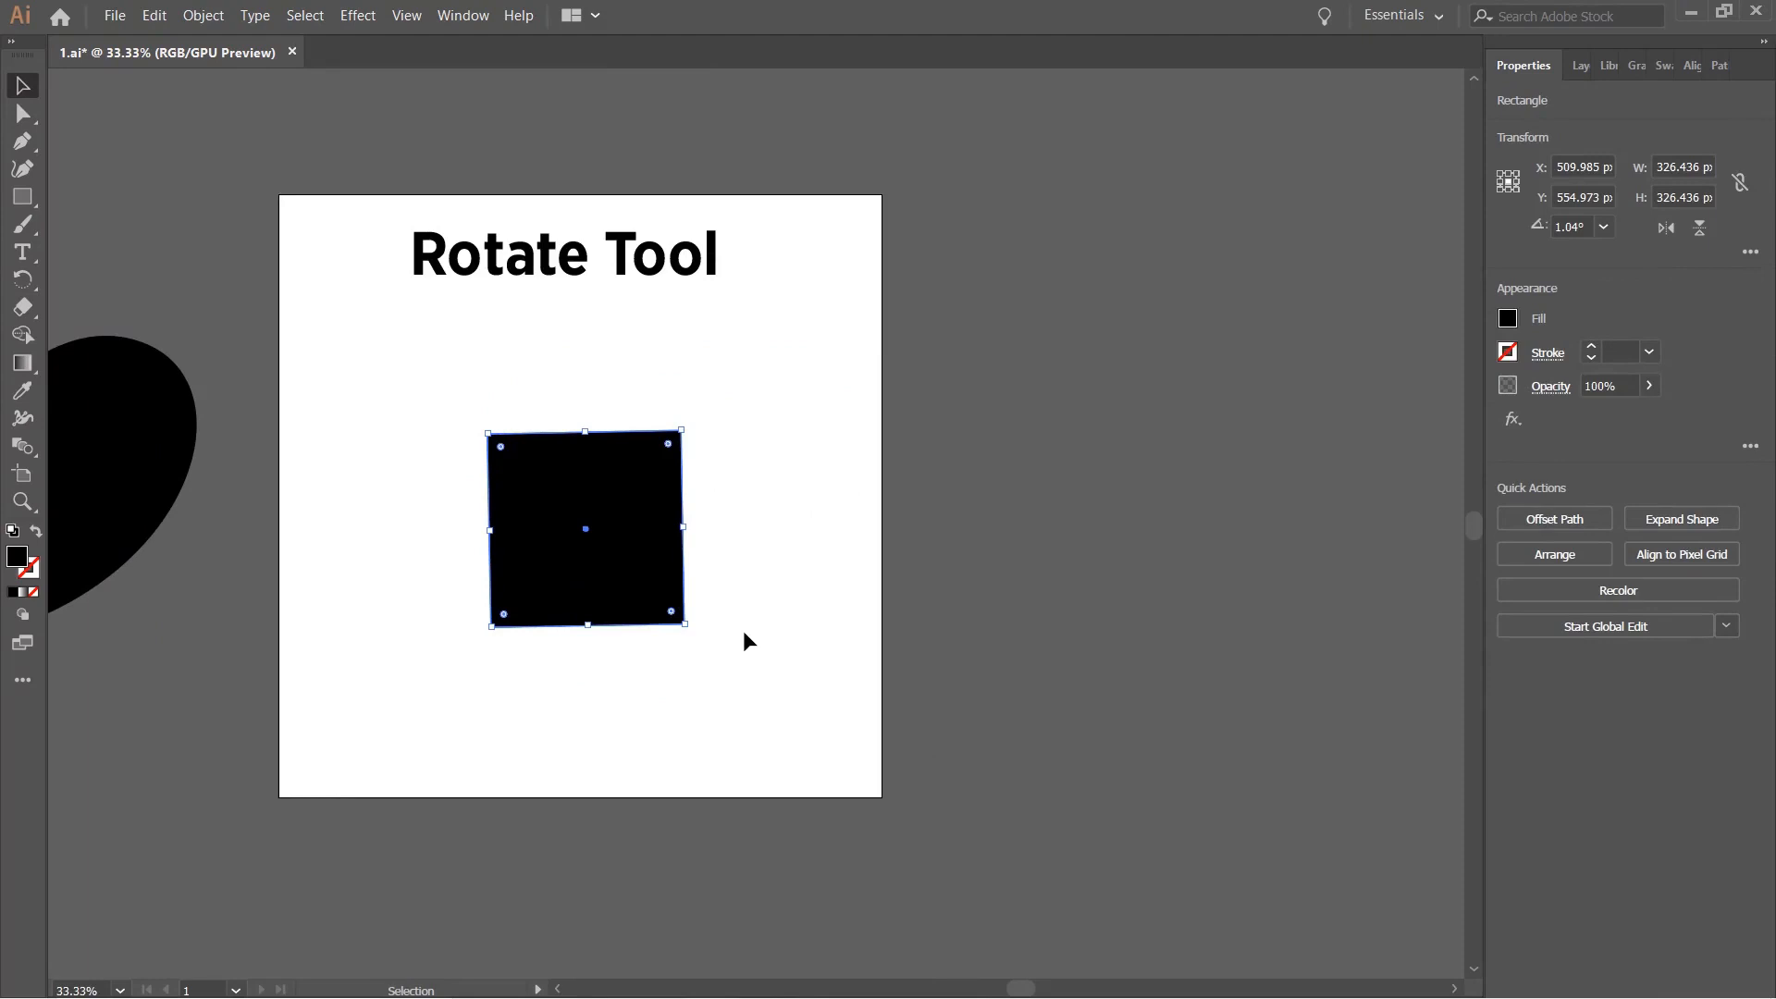
scroll(684, 684, left, 2)
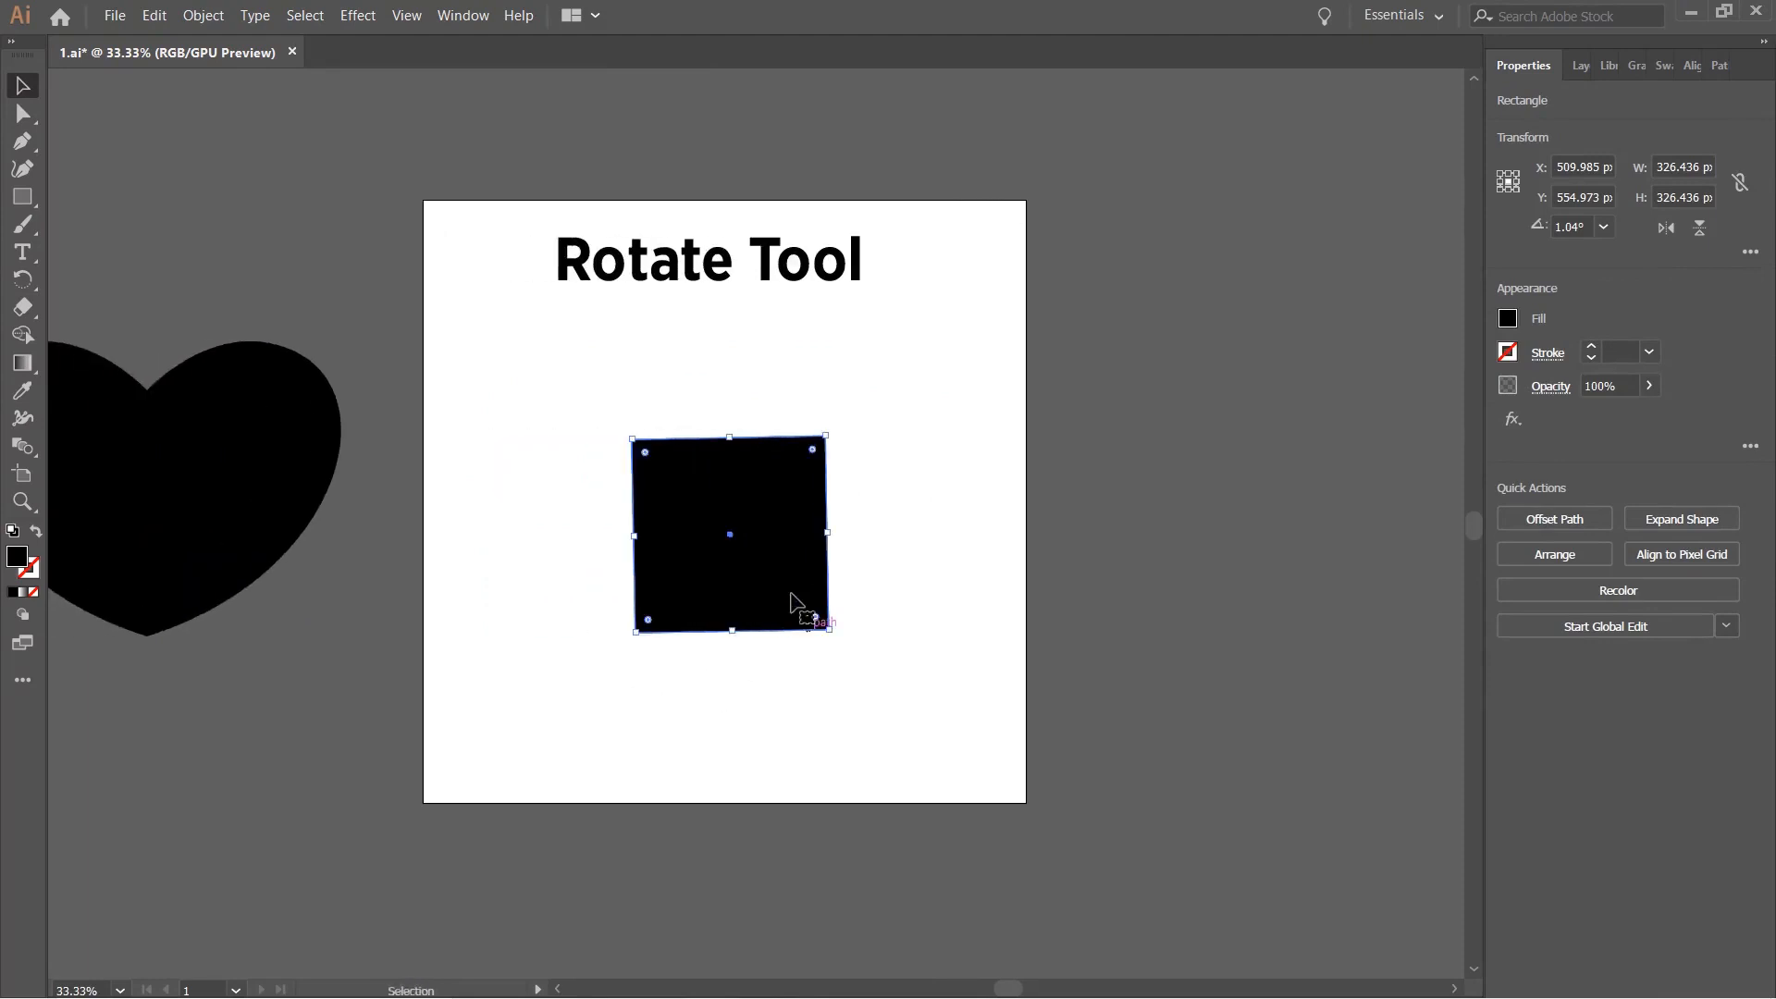
drag(786, 575, 1259, 497)
click(439, 491)
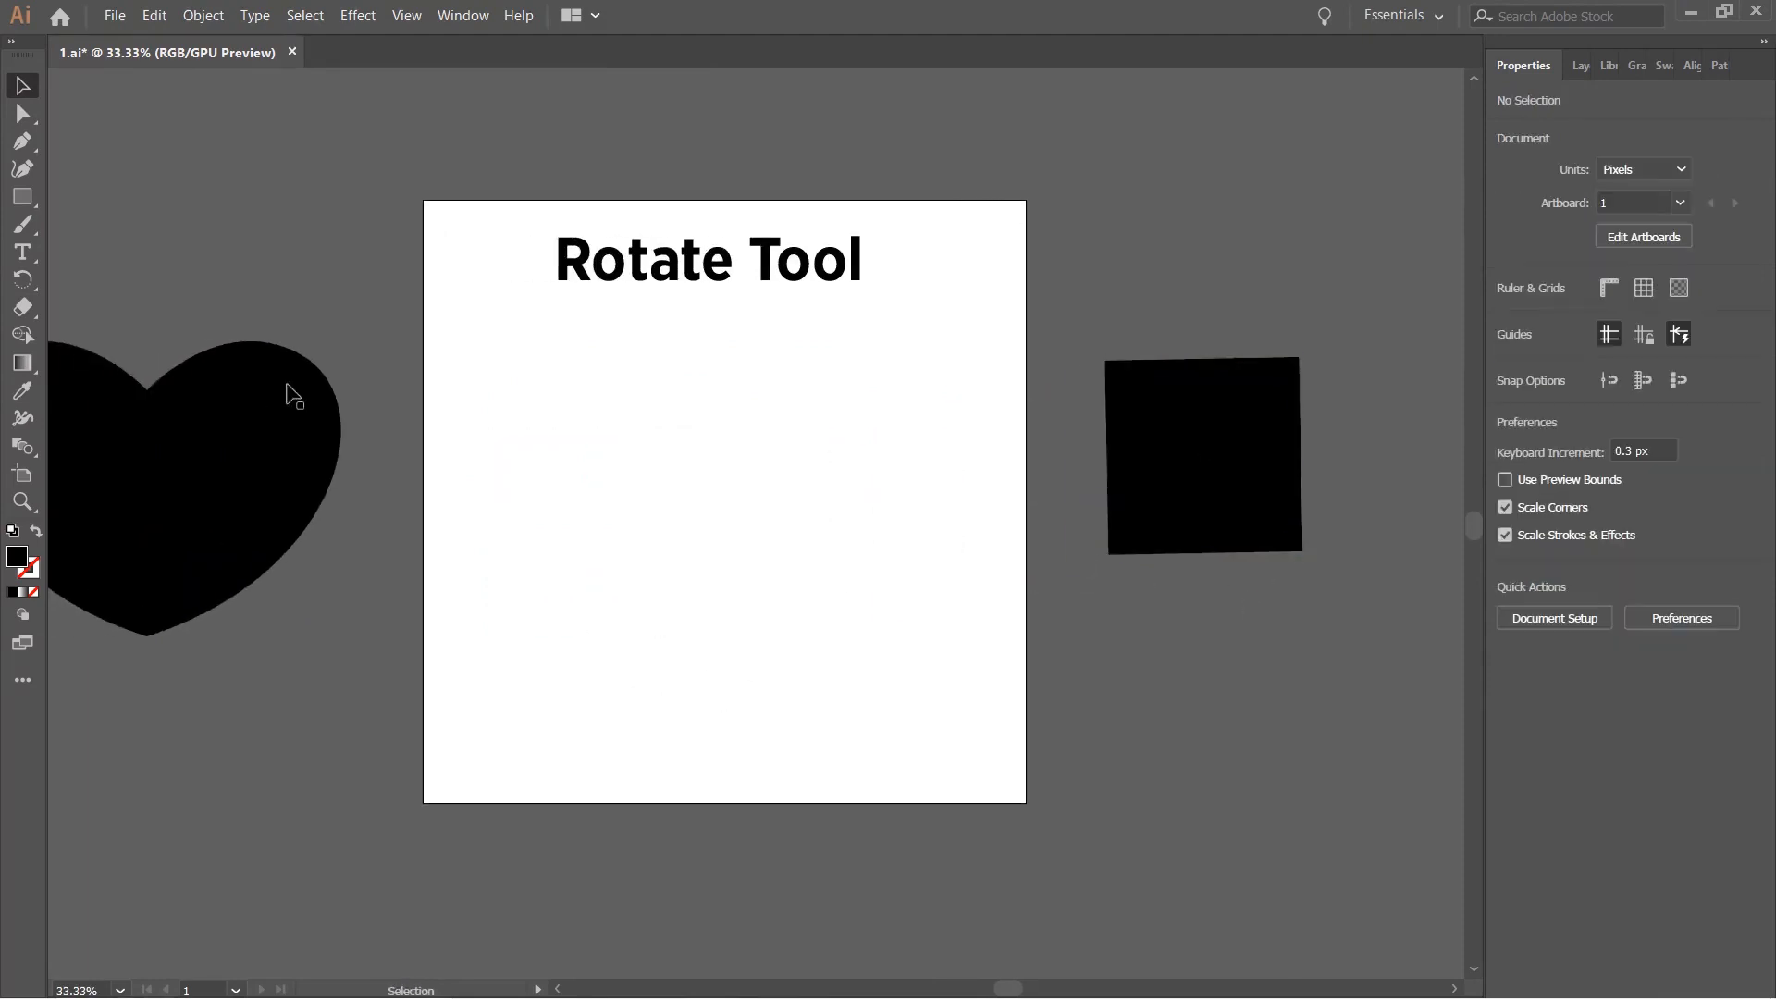
Draw a circle about 427 px in diameter near the middle of the artboard with the Ellipse tool.
key(l)
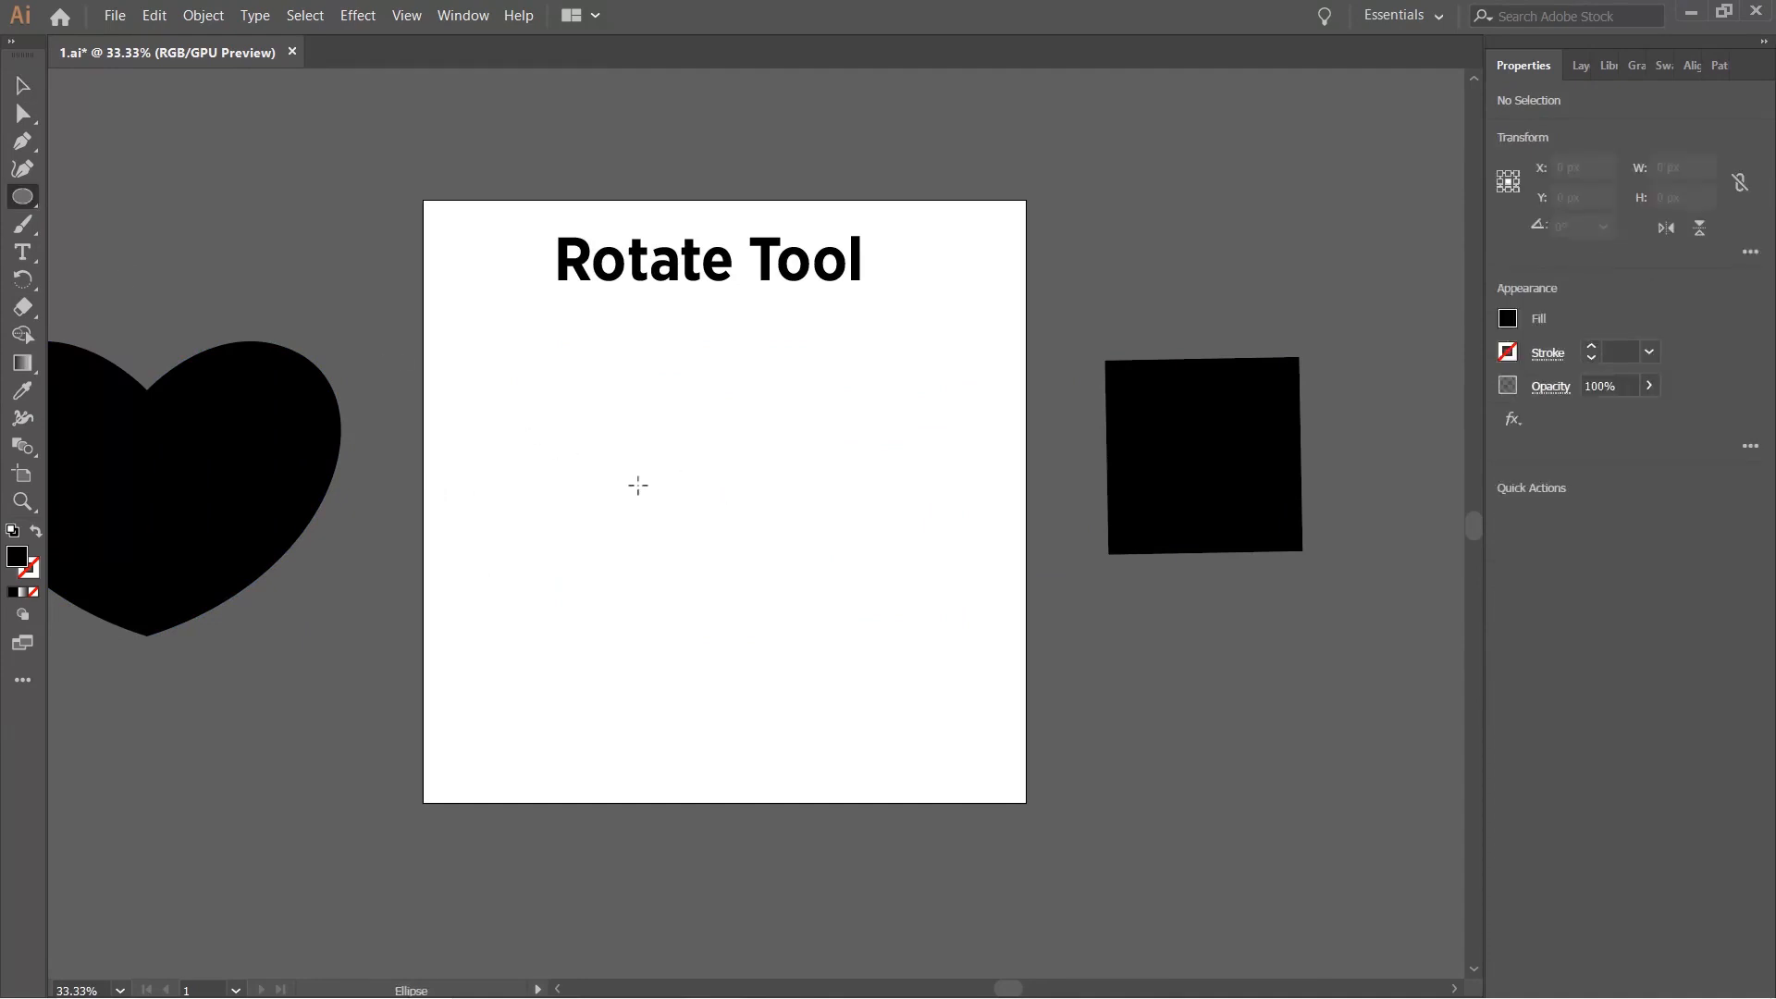
drag(590, 457, 848, 715)
click(22, 86)
click(85, 139)
scroll(668, 555, up, 1)
drag(747, 573, 742, 476)
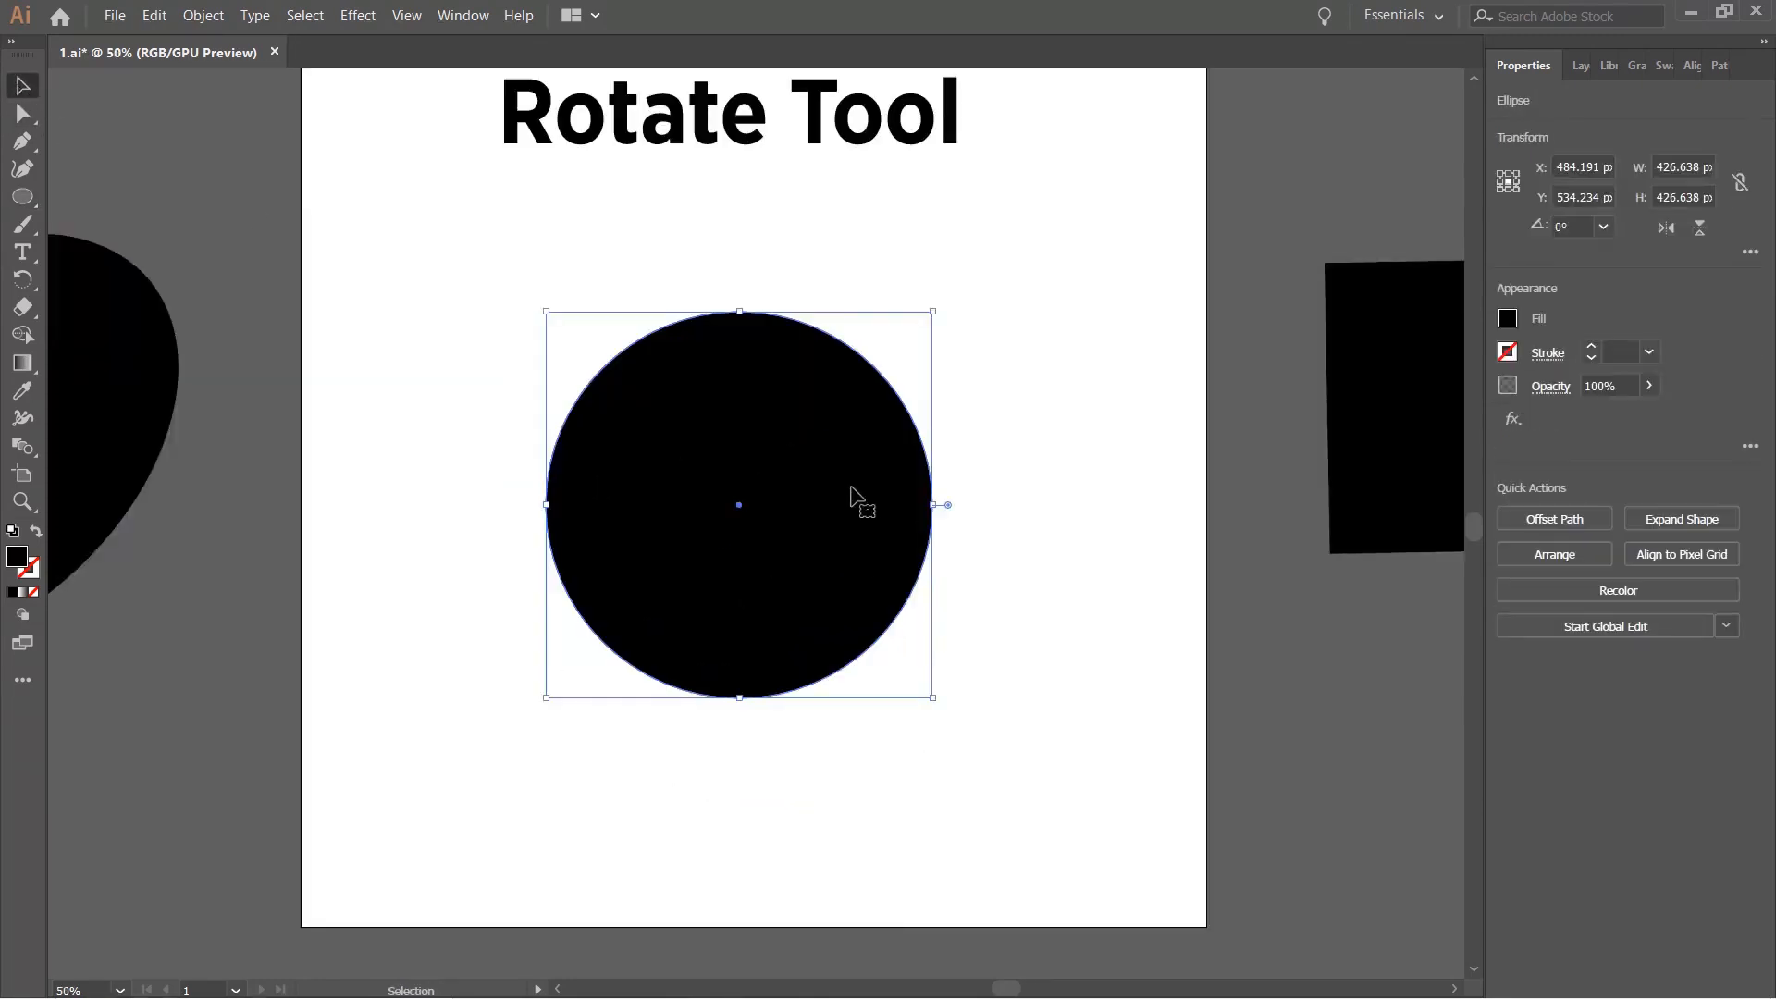
Swap the circle's fill and stroke so it has a black 1 pt outline and no fill.
key(shift+x)
click(986, 326)
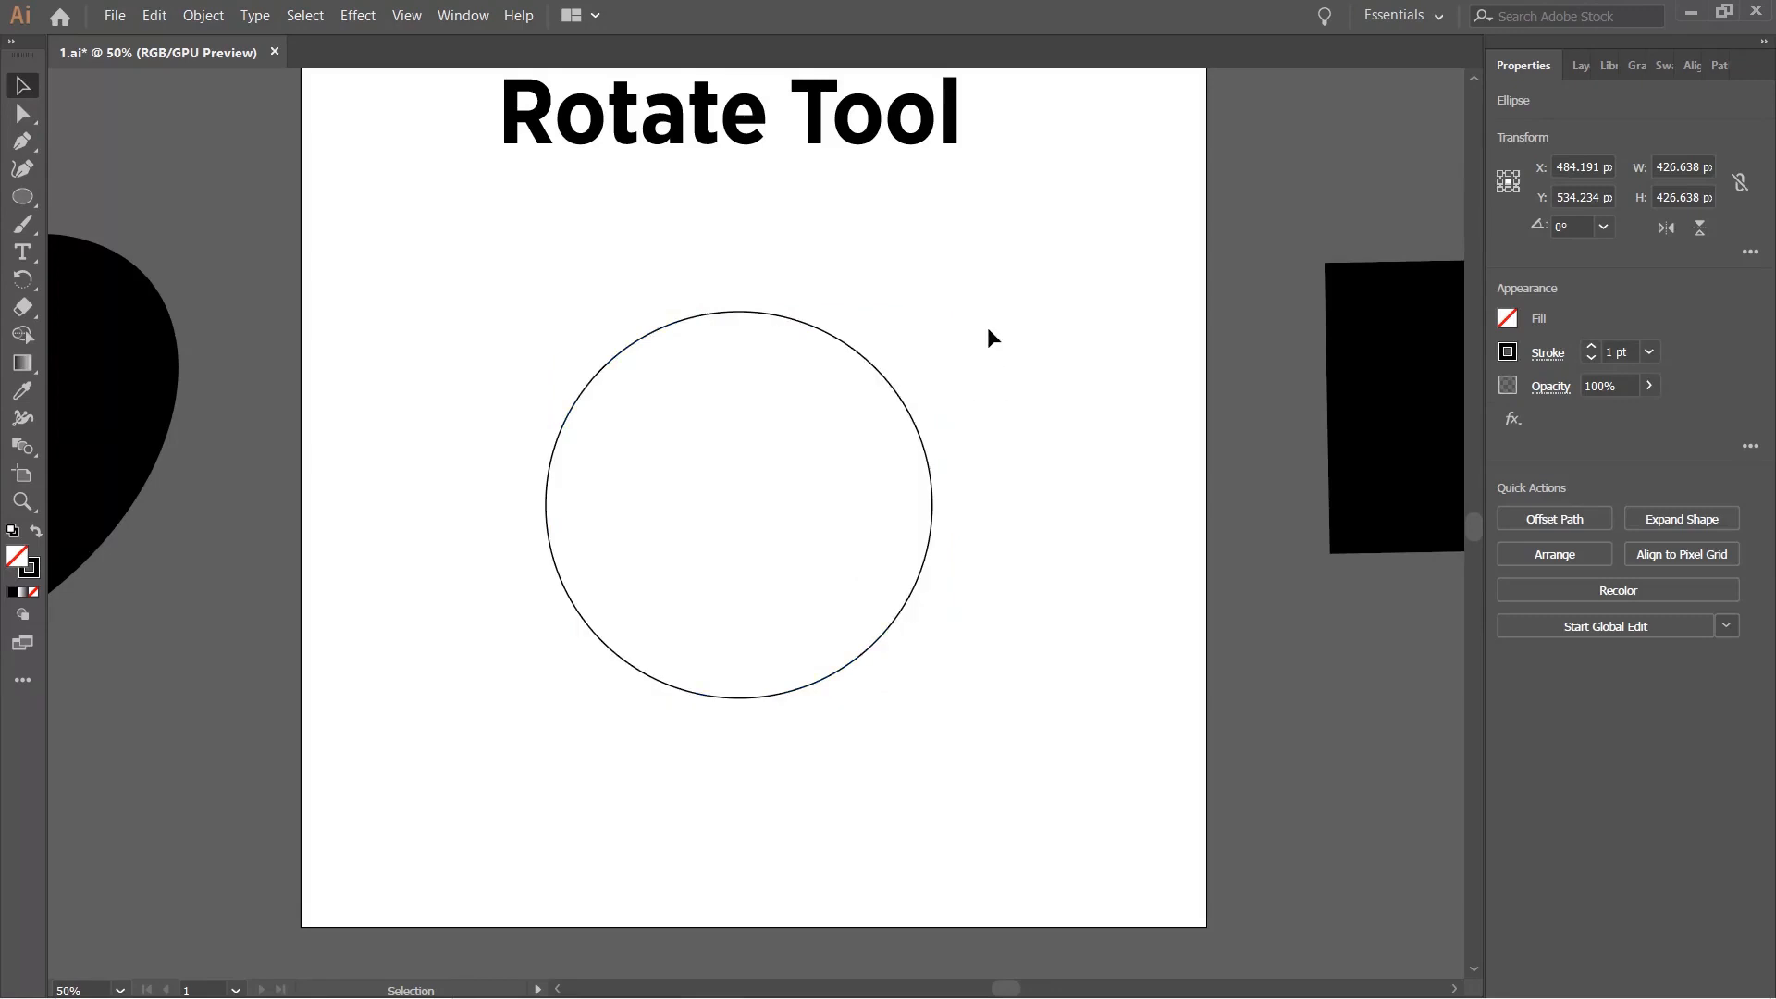
click(1005, 369)
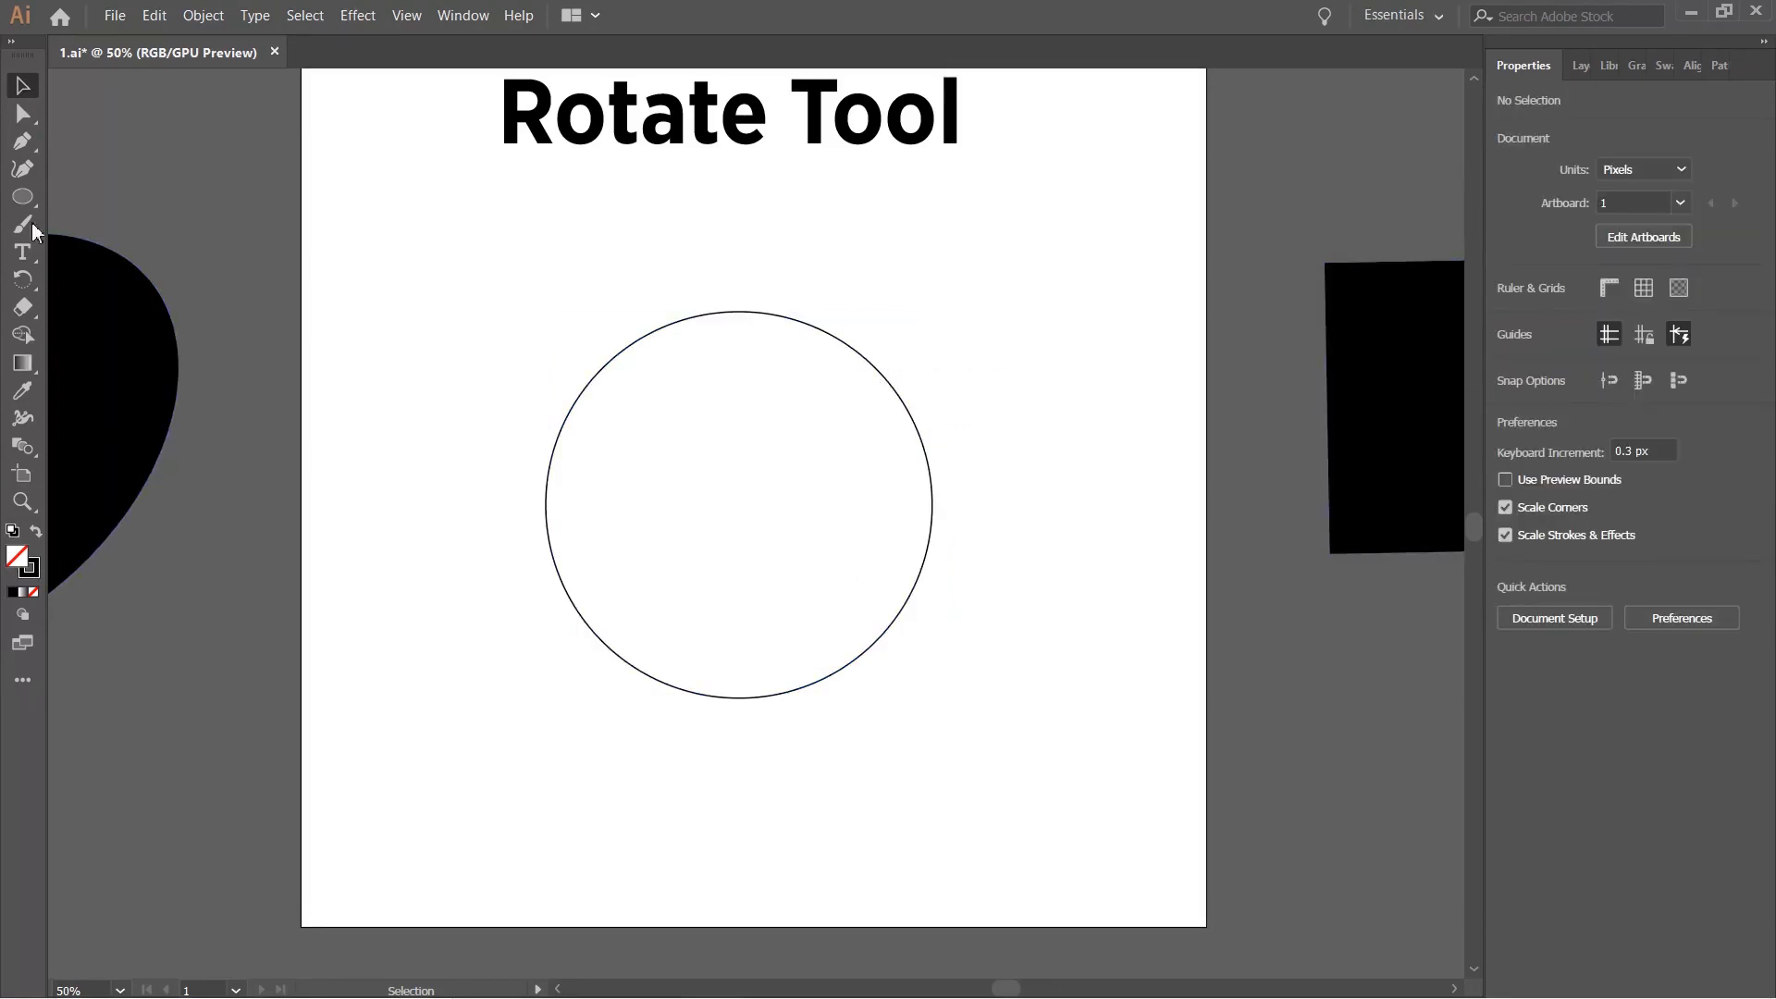
Draw a five-pointed star about 99 px wide near the artboard's upper-left corner.
click(22, 196)
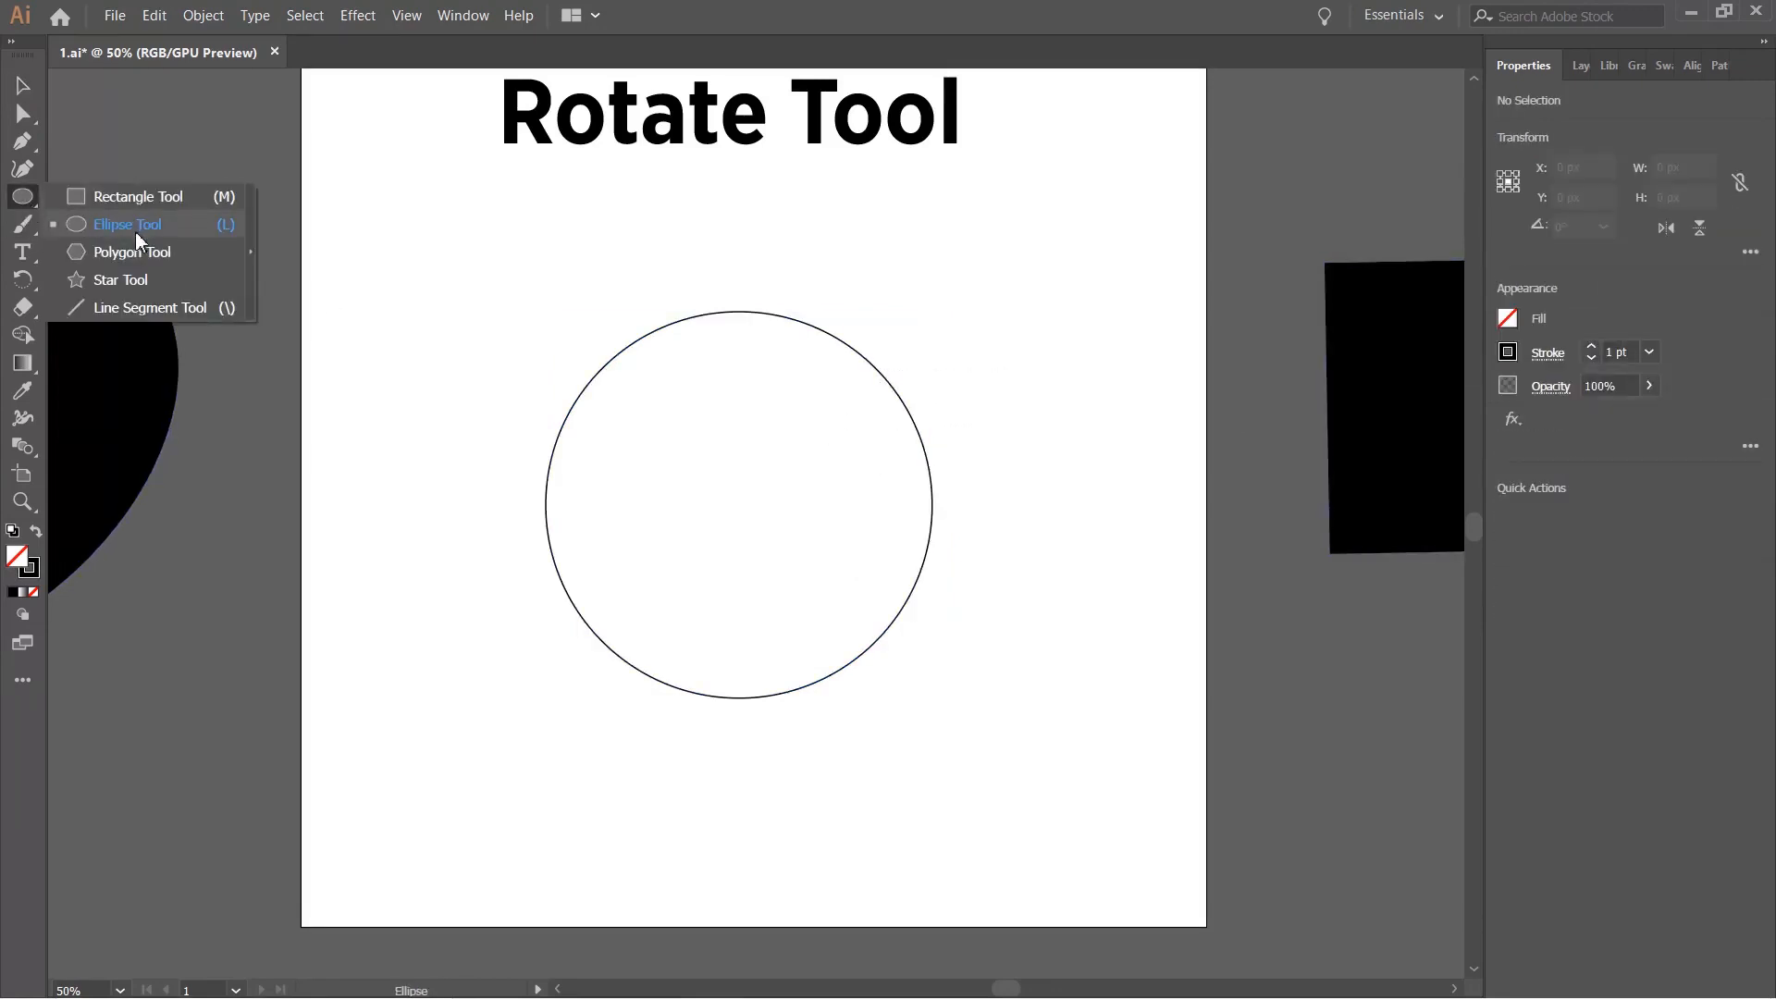
click(120, 280)
drag(336, 287, 358, 272)
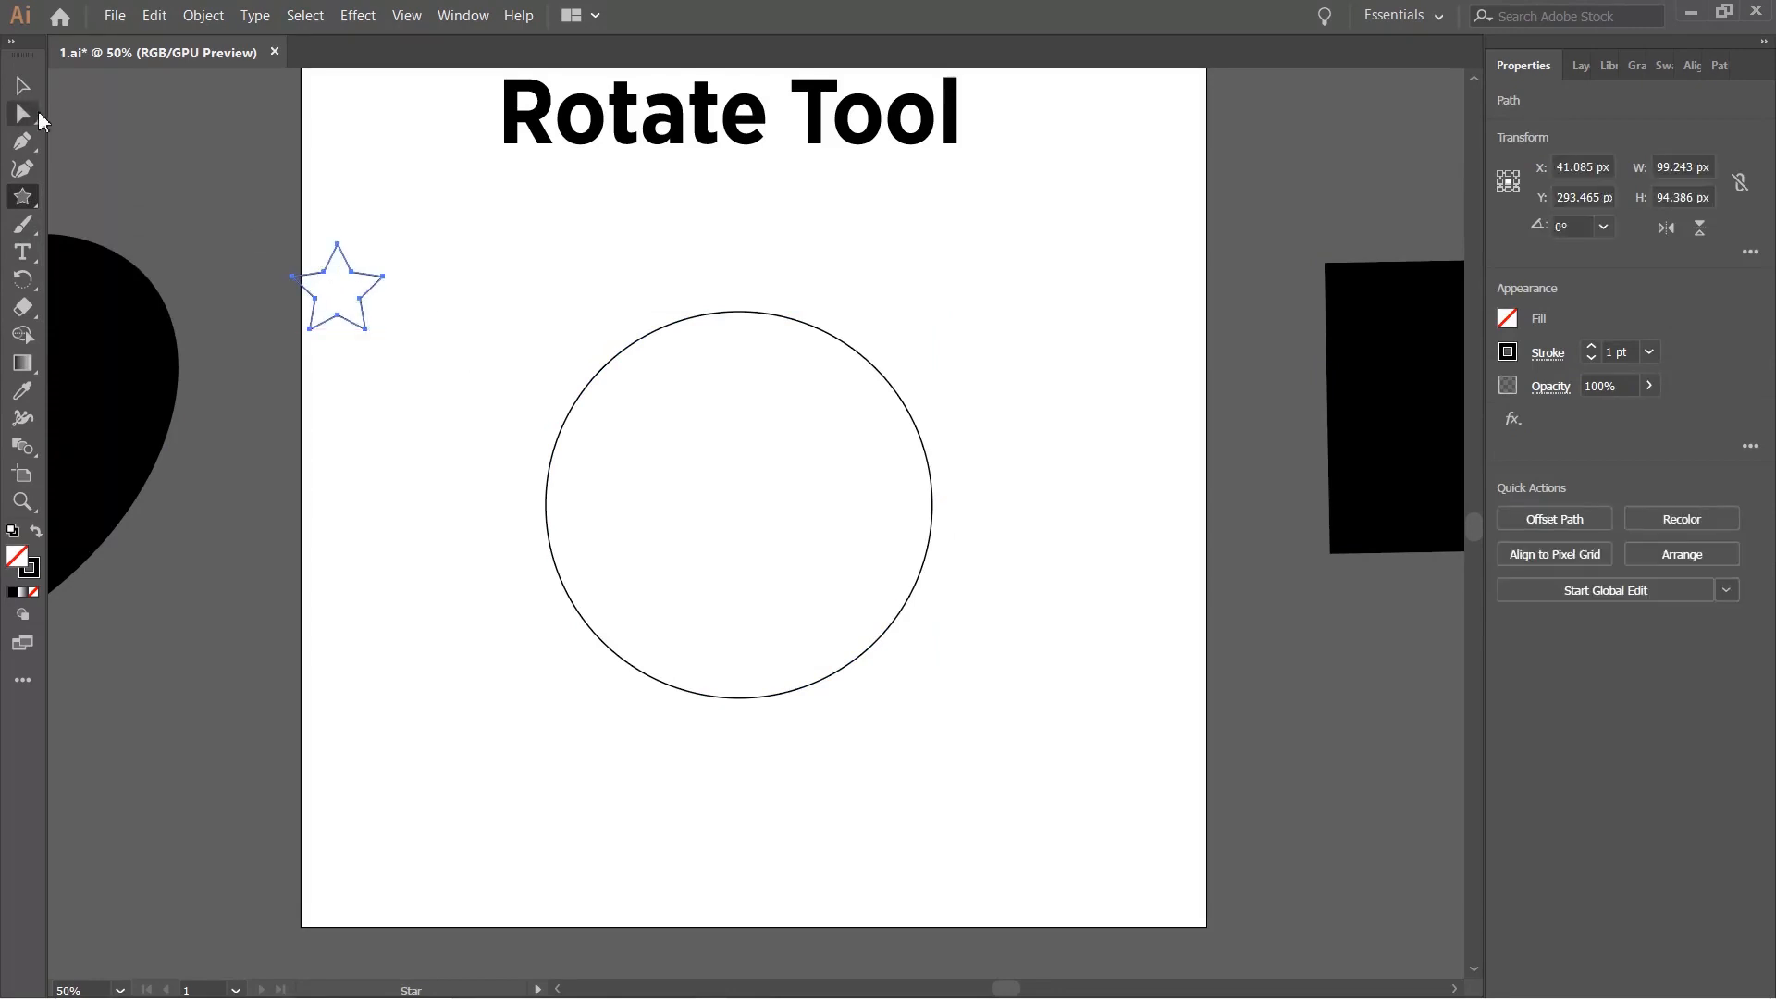
Swap the star's stroke and fill to make it solid black, and scale it down proportionally.
key(v)
key(shift+x)
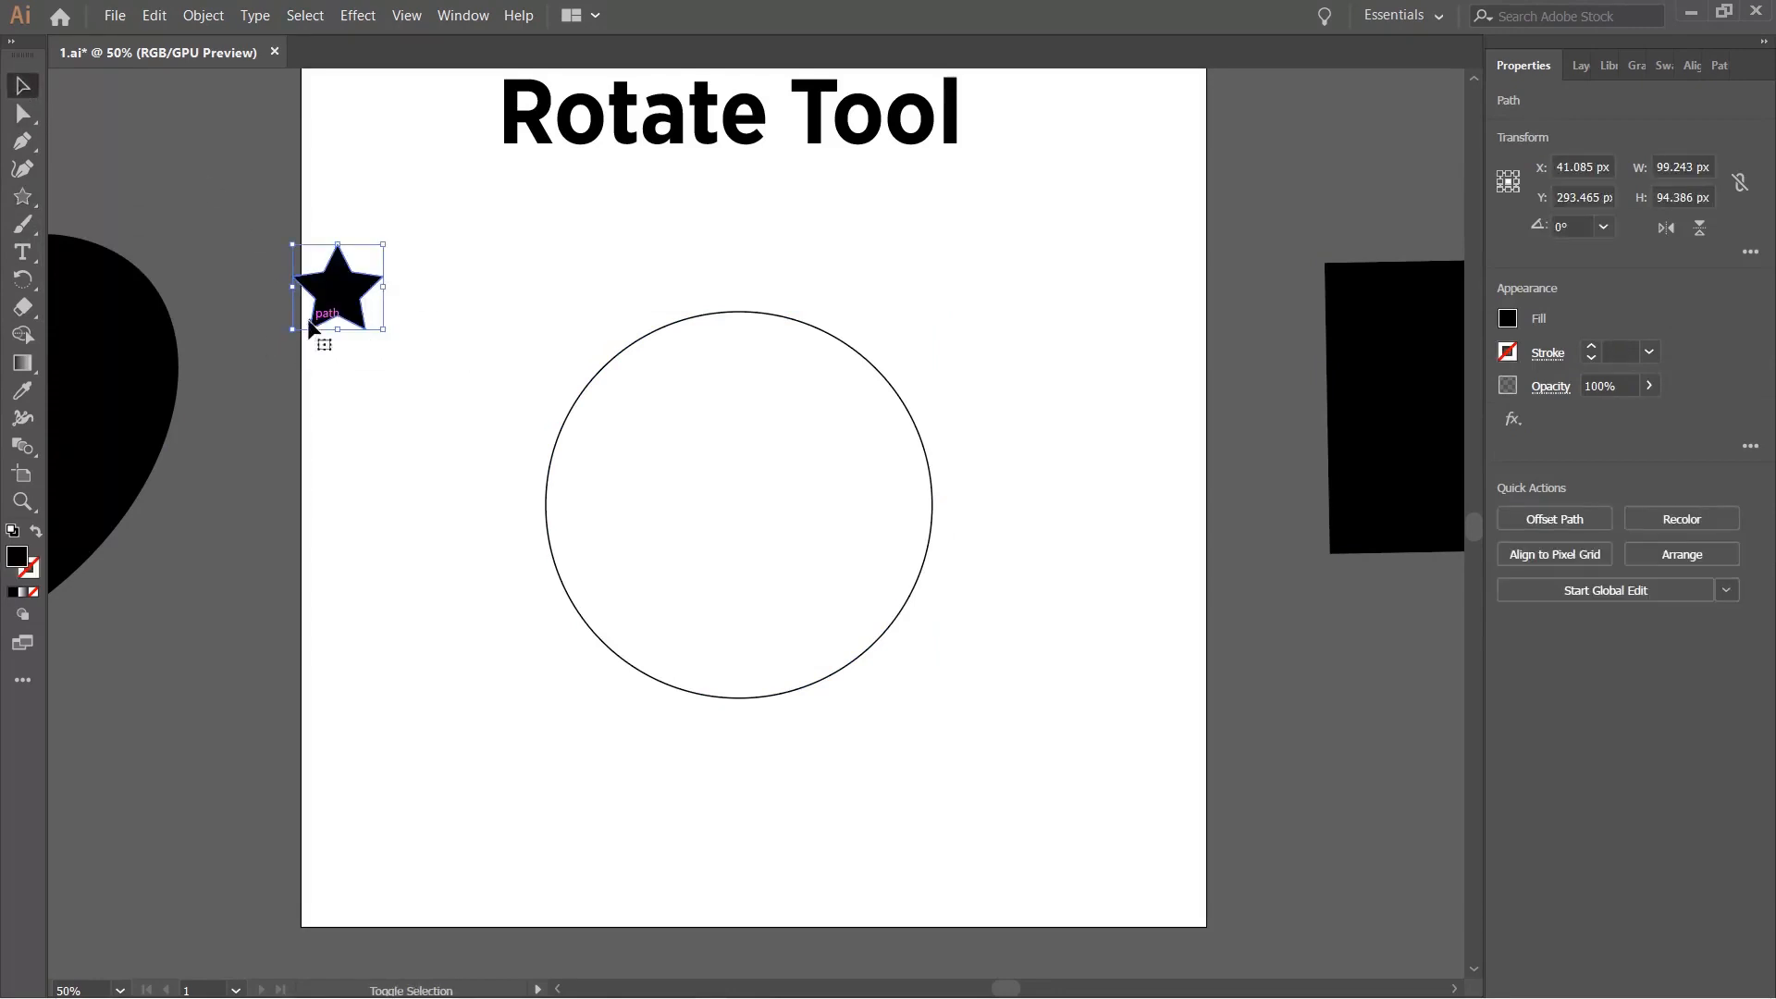
click(322, 342)
Move the star inside the circle, close to its centre.
drag(336, 293, 981, 343)
scroll(978, 344, up, 1)
drag(1050, 278, 662, 570)
Align the star's centre with the circle's centre point in Outline view and deselect it.
key(ctrl+y)
key(ctrl+equal)
key(ctrl+equal)
drag(738, 566, 1032, 652)
click(1358, 589)
click(997, 646)
click(1002, 601)
drag(1026, 595, 727, 487)
key(ctrl+minus)
key(ctrl+minus)
key(ctrl+y)
click(1173, 580)
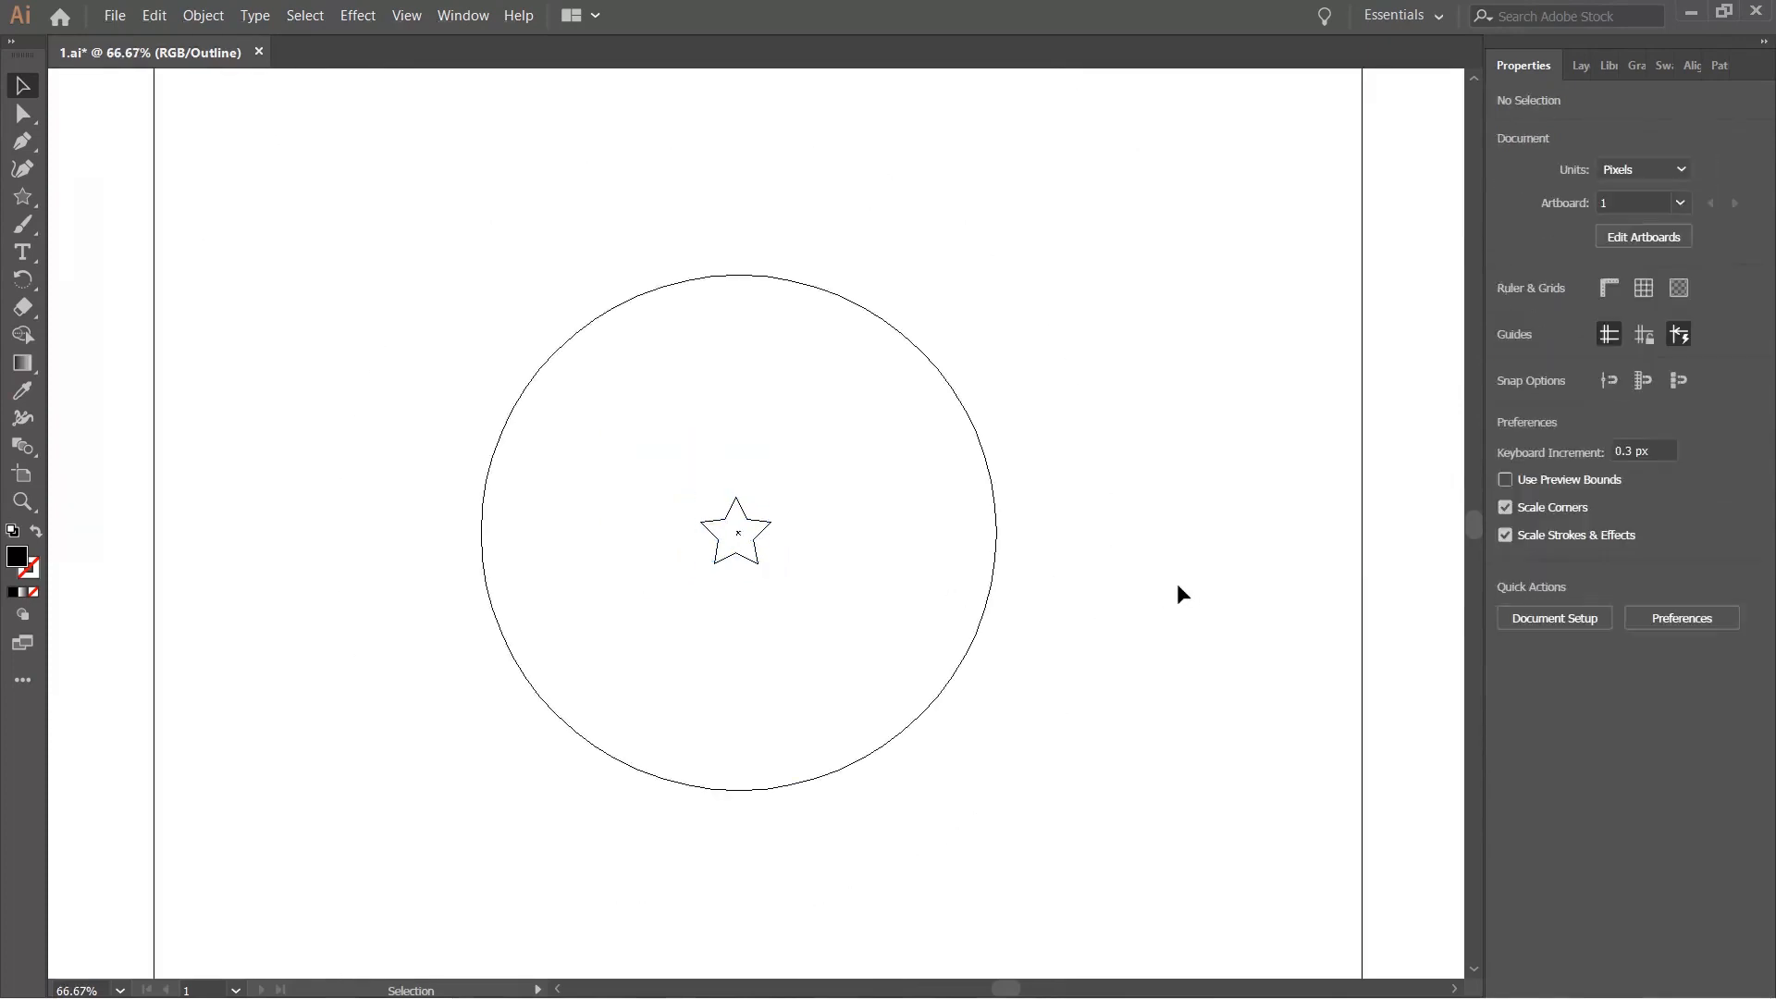
Move the star straight up from the circle's centre until its top point touches the inside of the circle's upper edge.
drag(747, 546, 714, 313)
click(960, 331)
click(741, 319)
scroll(757, 277, up, 3)
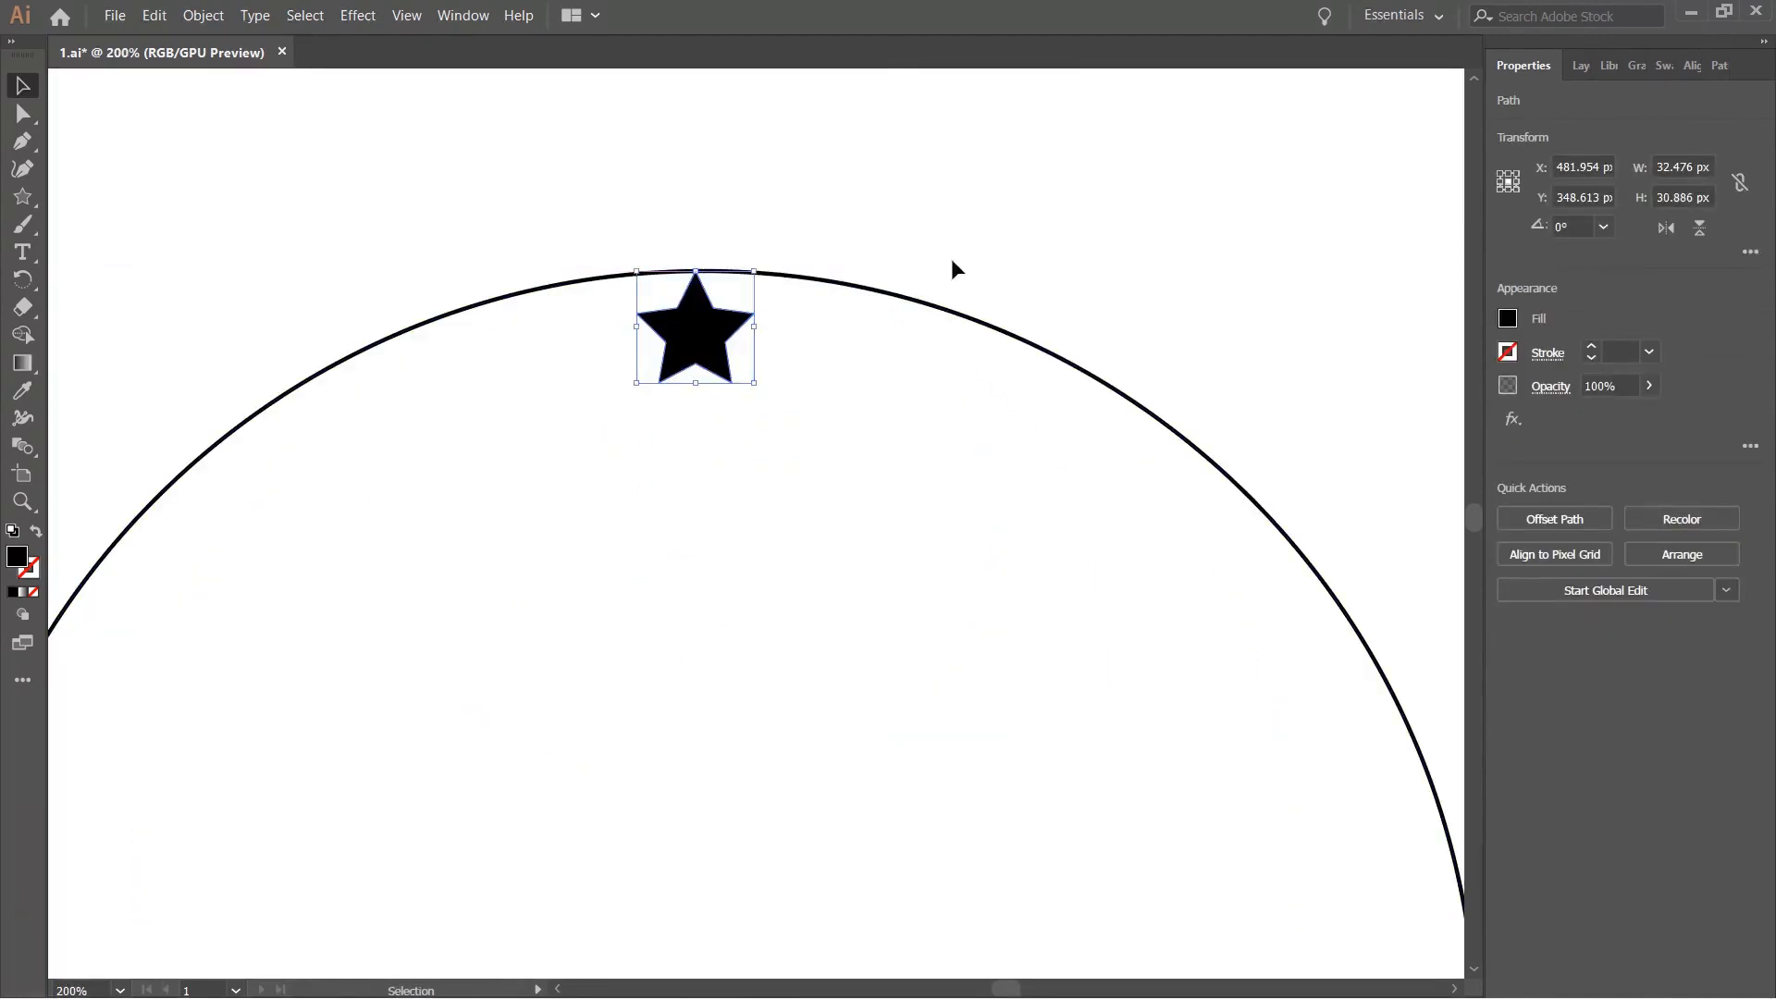
click(951, 261)
scroll(921, 259, down, 3)
drag(1214, 457, 1135, 404)
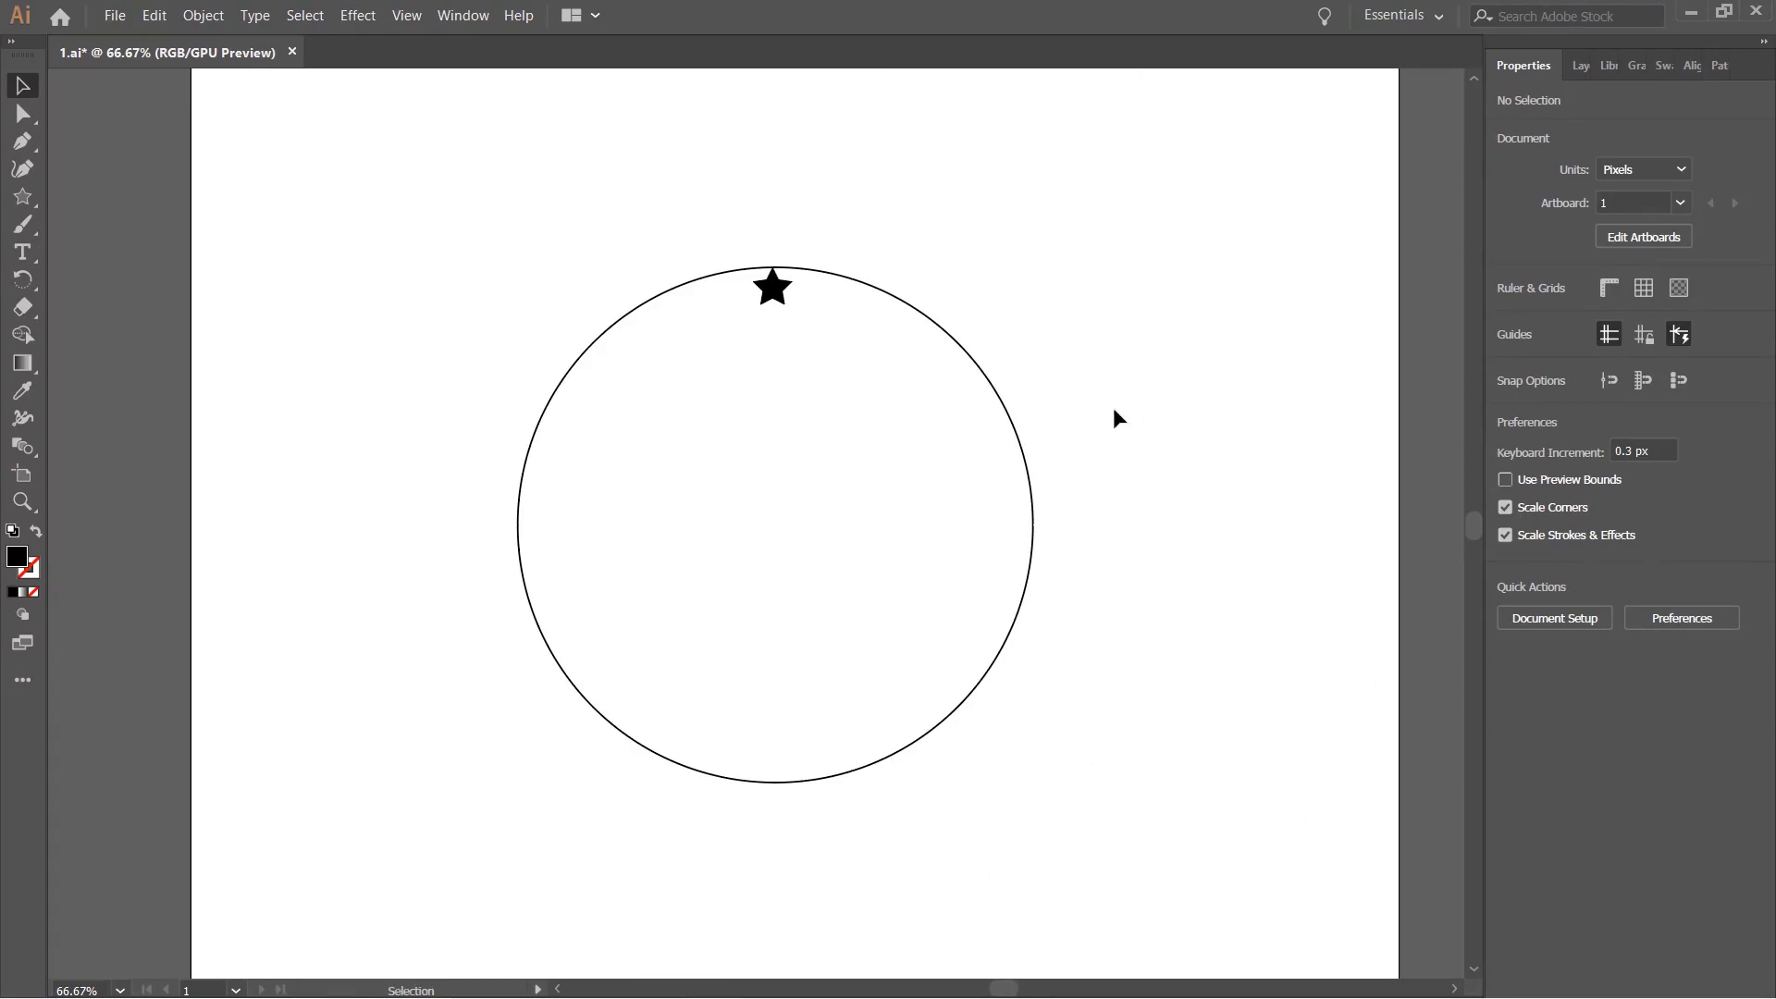
drag(1113, 408, 1105, 408)
Try rotating the star freely around its own centre and undo each rotation.
click(767, 289)
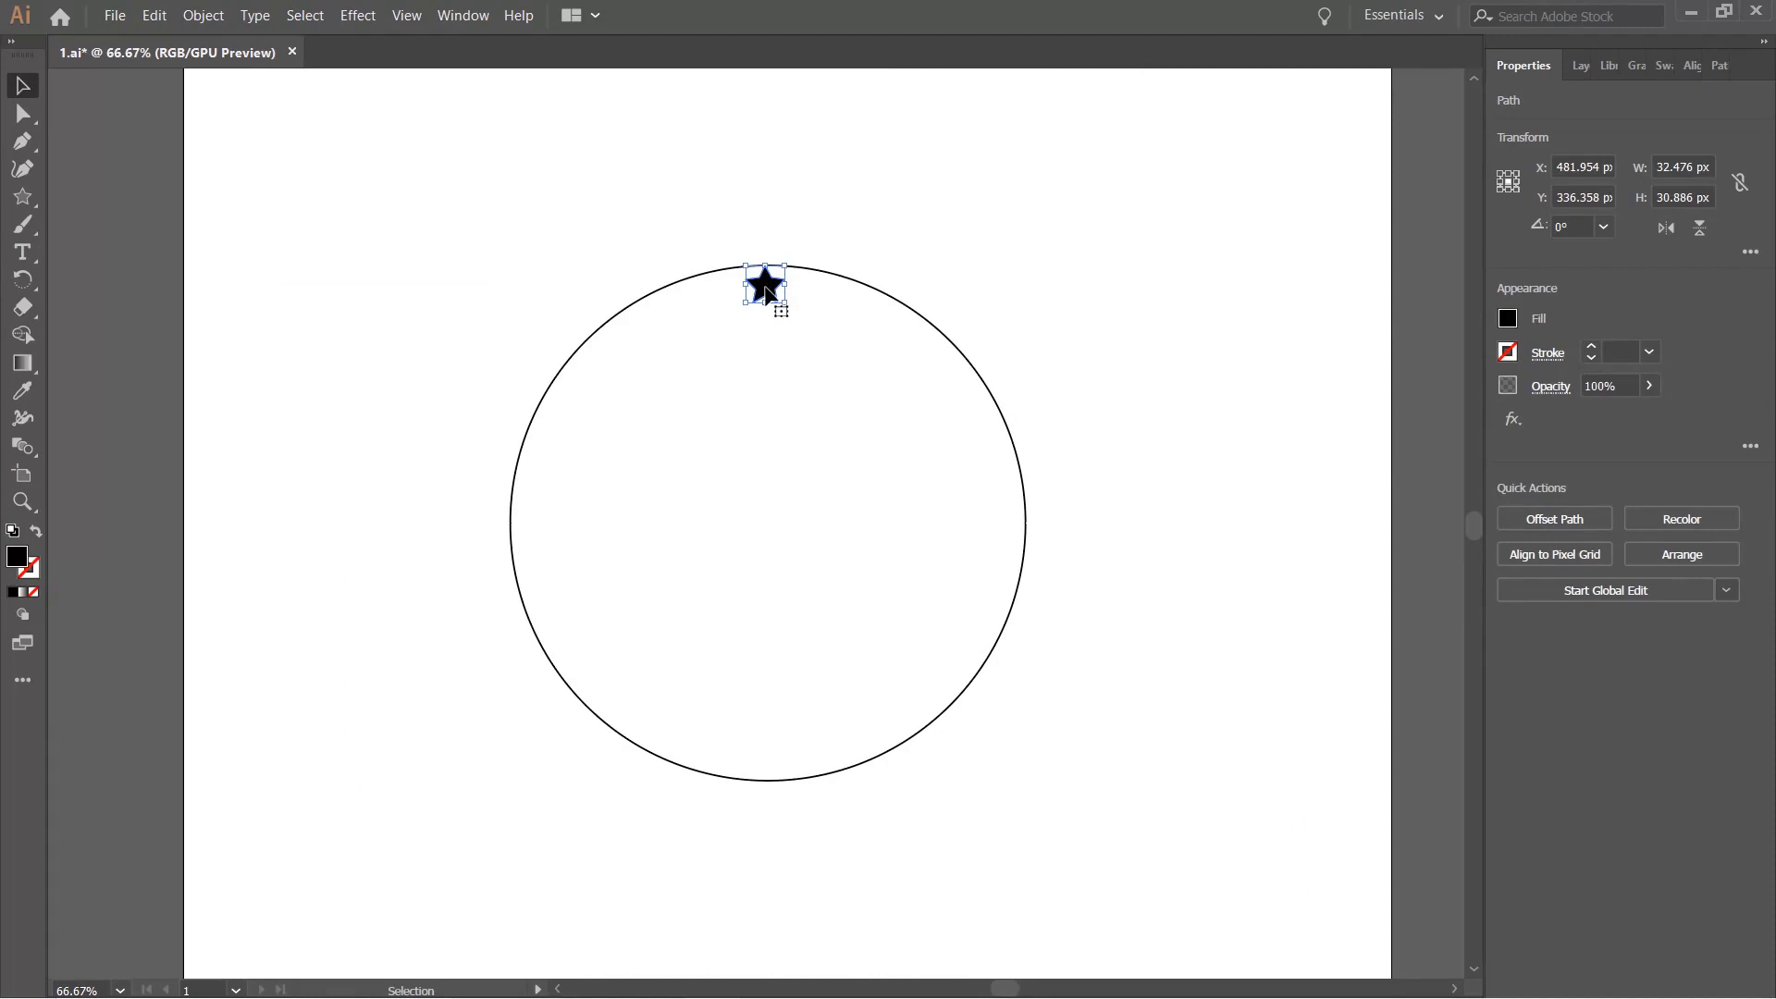
key(r)
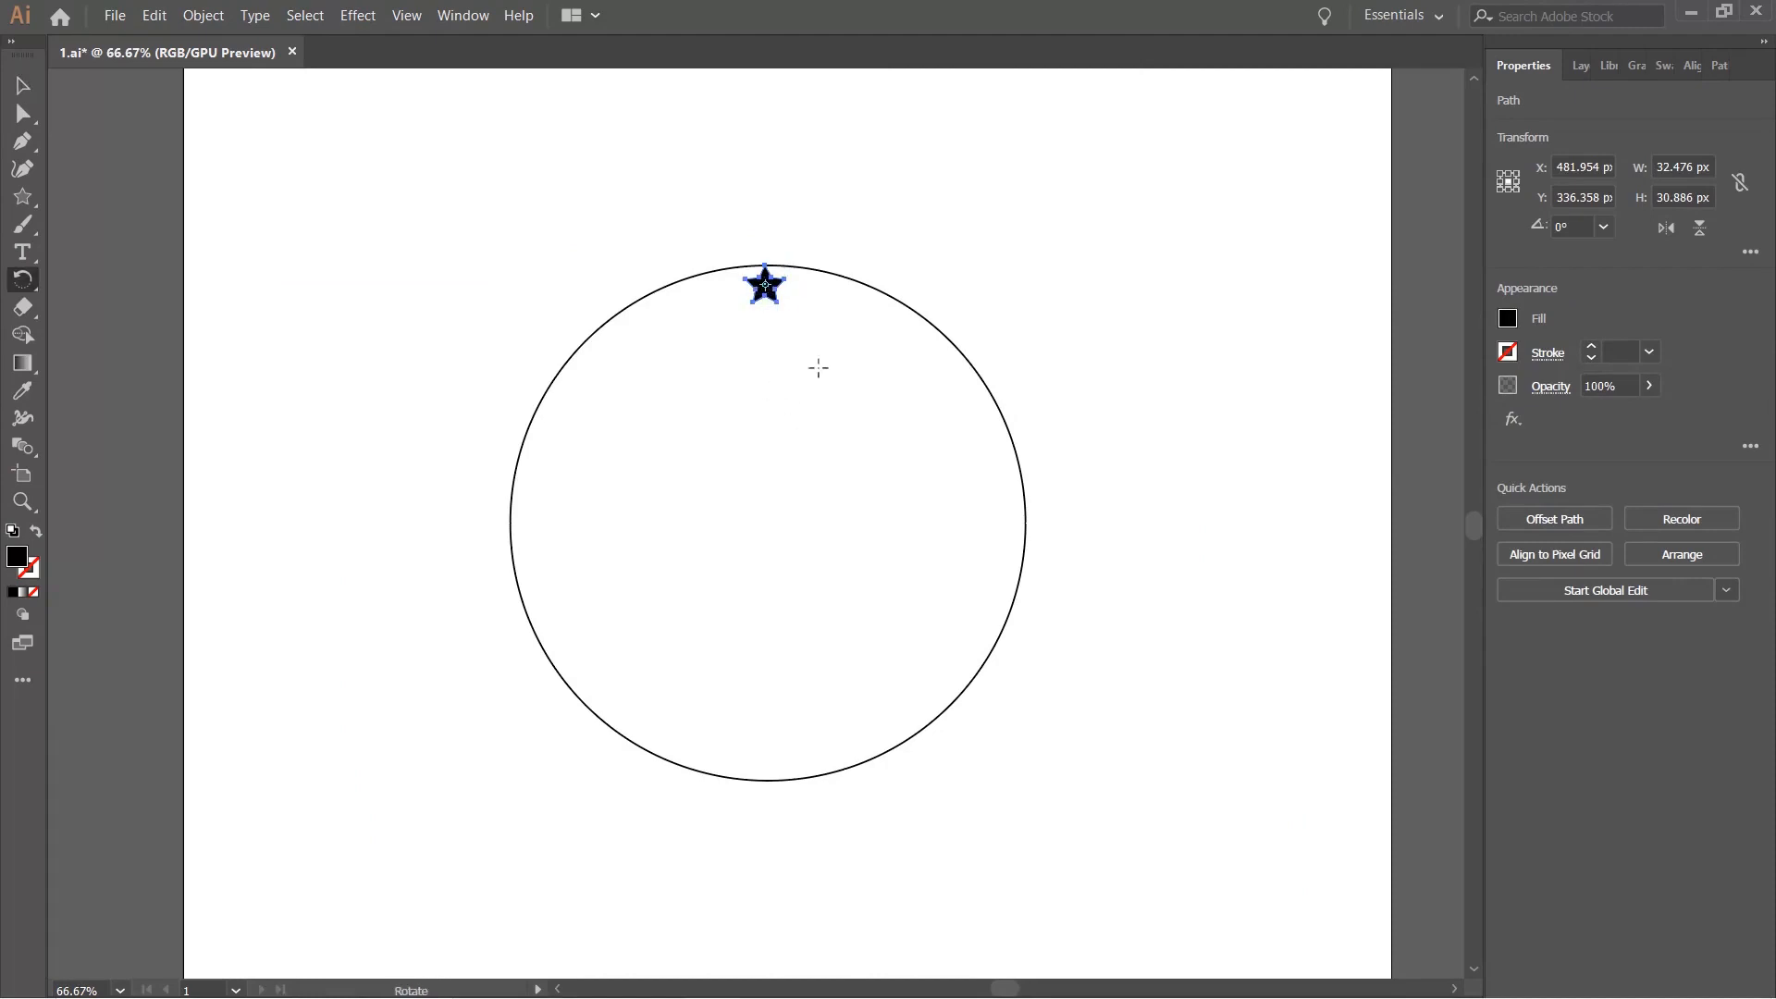
scroll(785, 281, up, 4)
drag(808, 258, 773, 464)
key(ctrl+z)
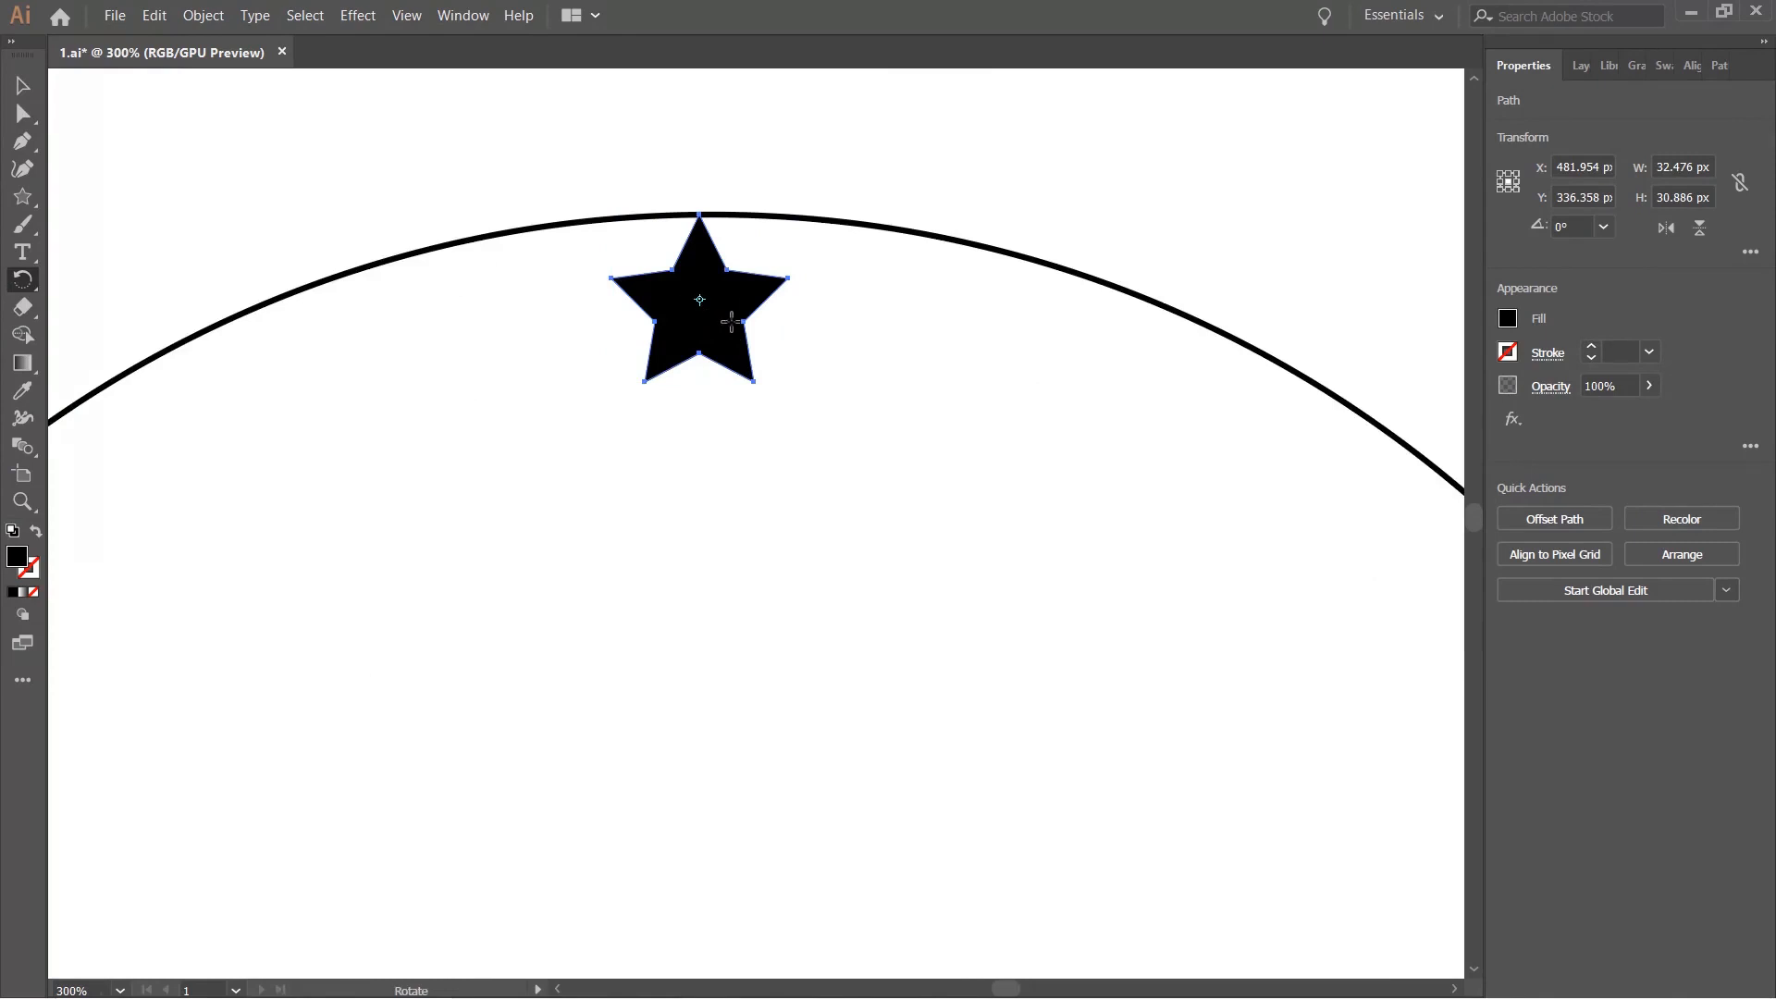
drag(841, 322, 728, 463)
key(ctrl+z)
Set the star's rotation pivot to the circle's centre point in Outline view and return to the normal preview.
scroll(754, 441, down, 3)
drag(836, 586, 788, 398)
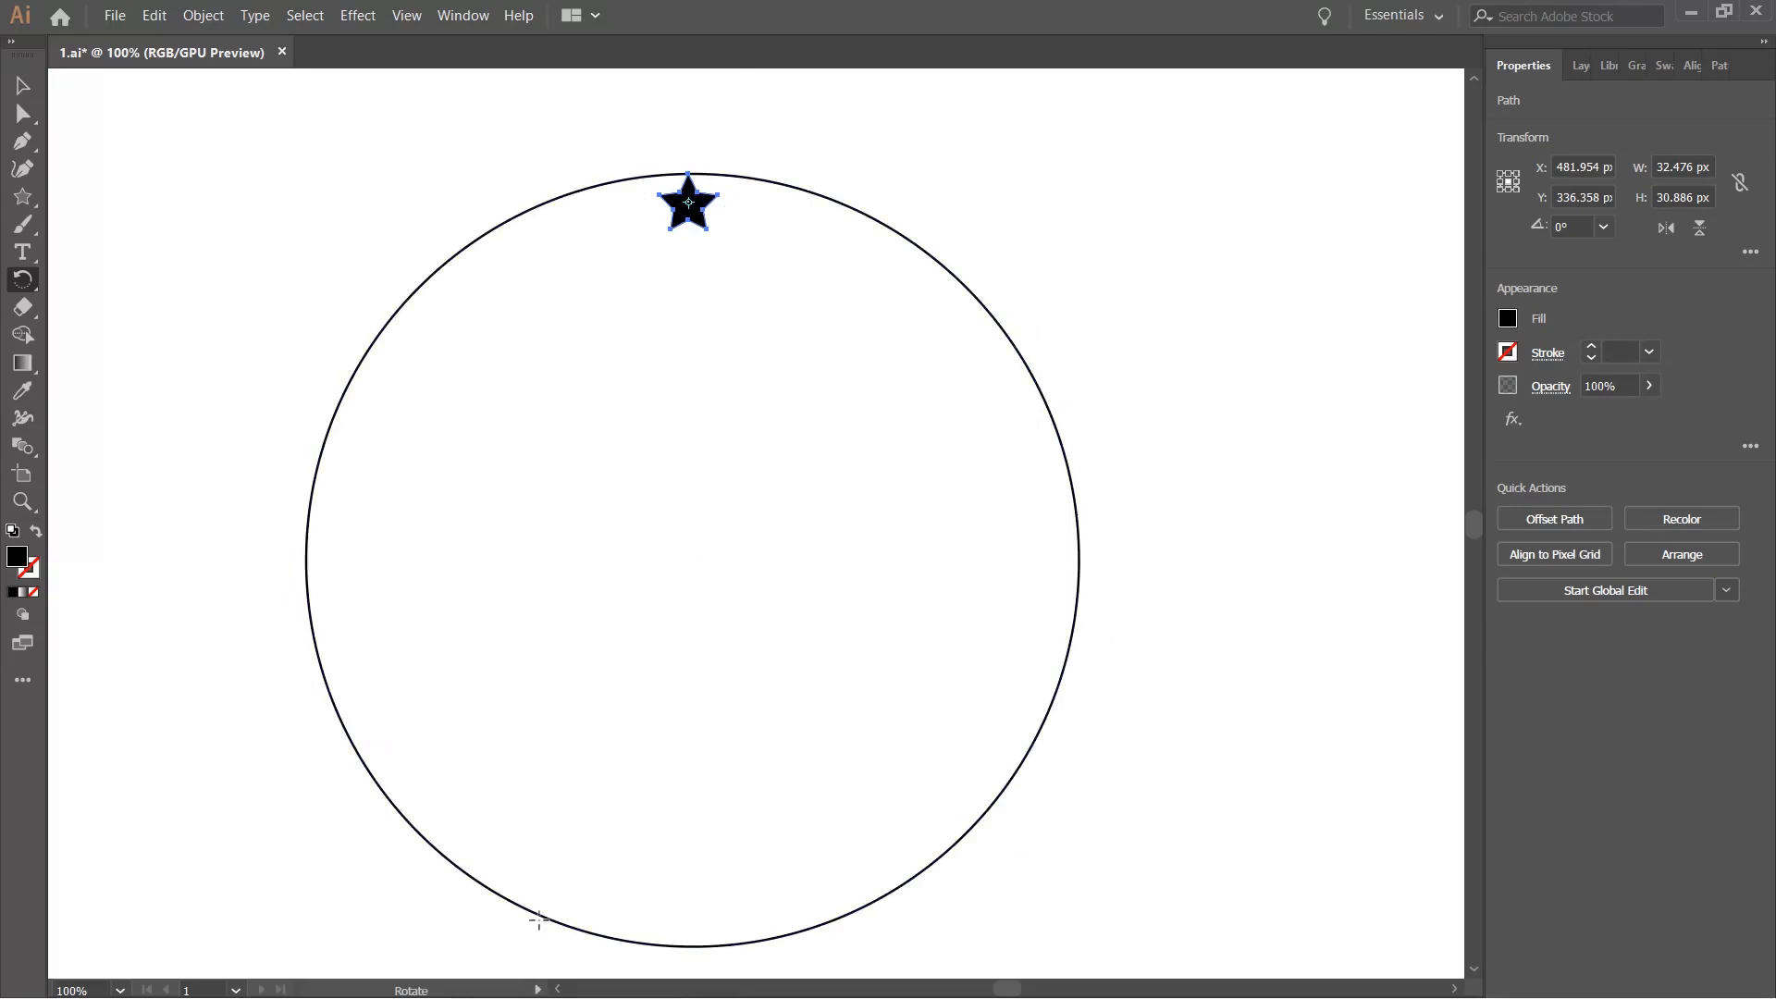
key(ctrl+y)
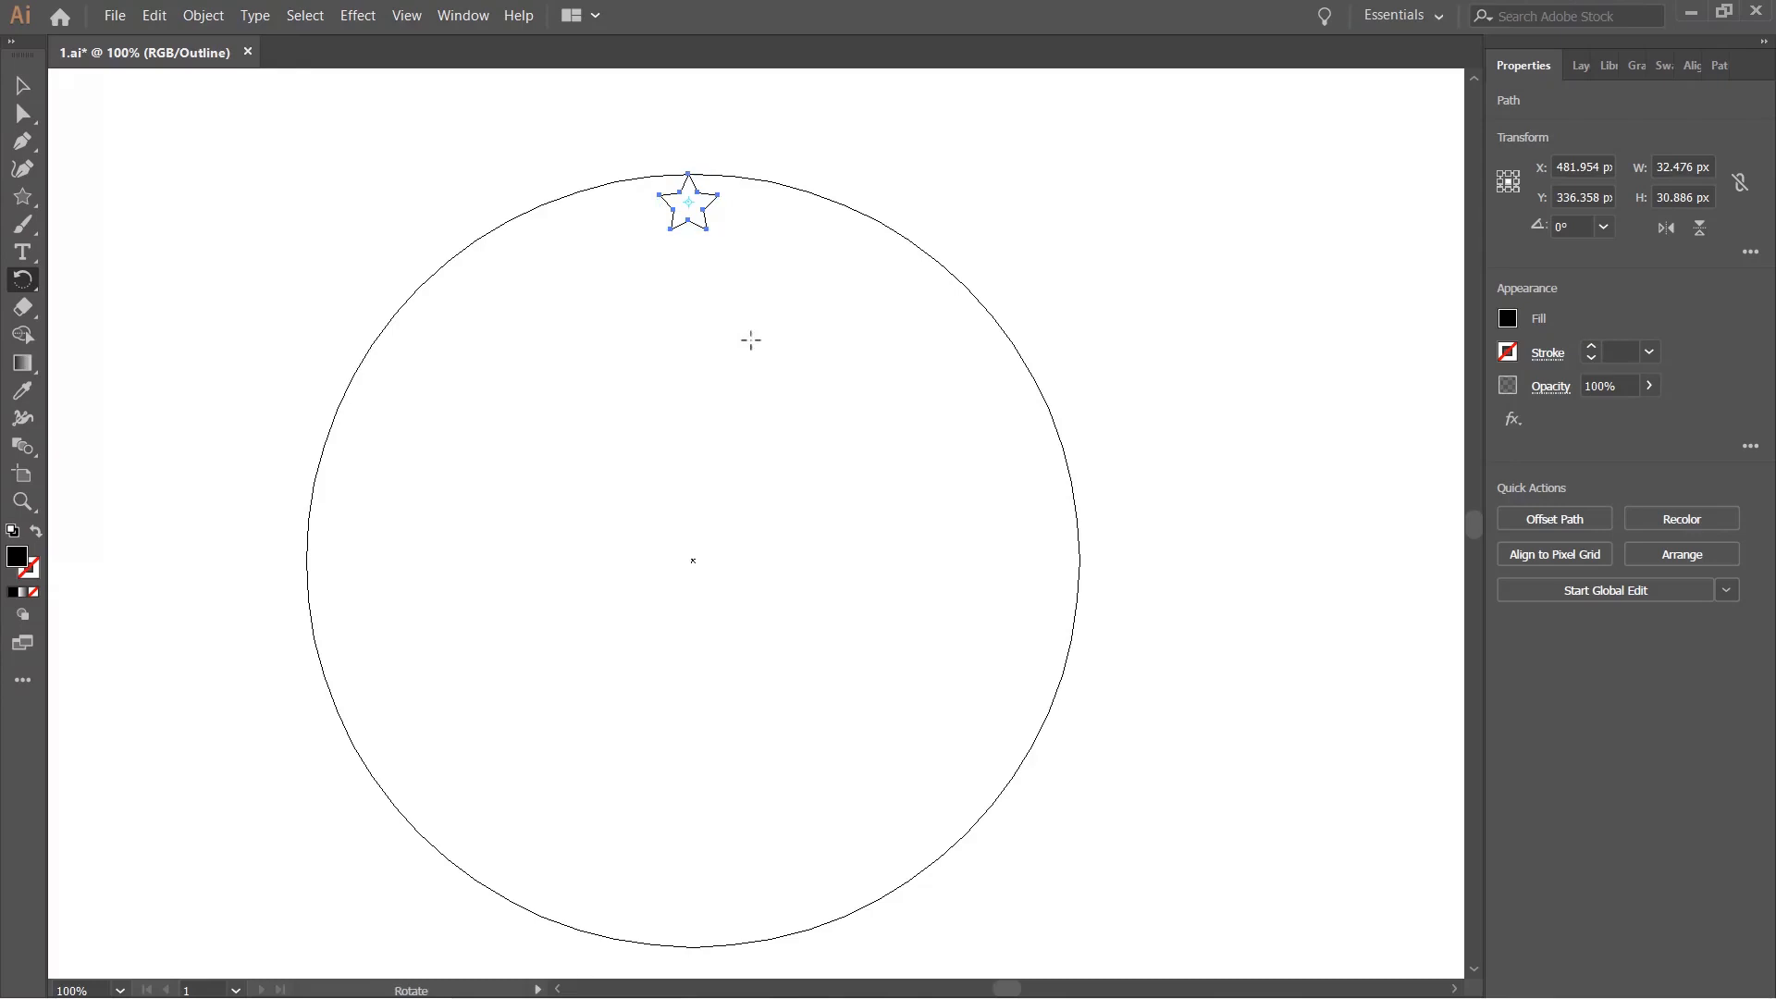
scroll(738, 570, up, 1)
drag(738, 421, 767, 650)
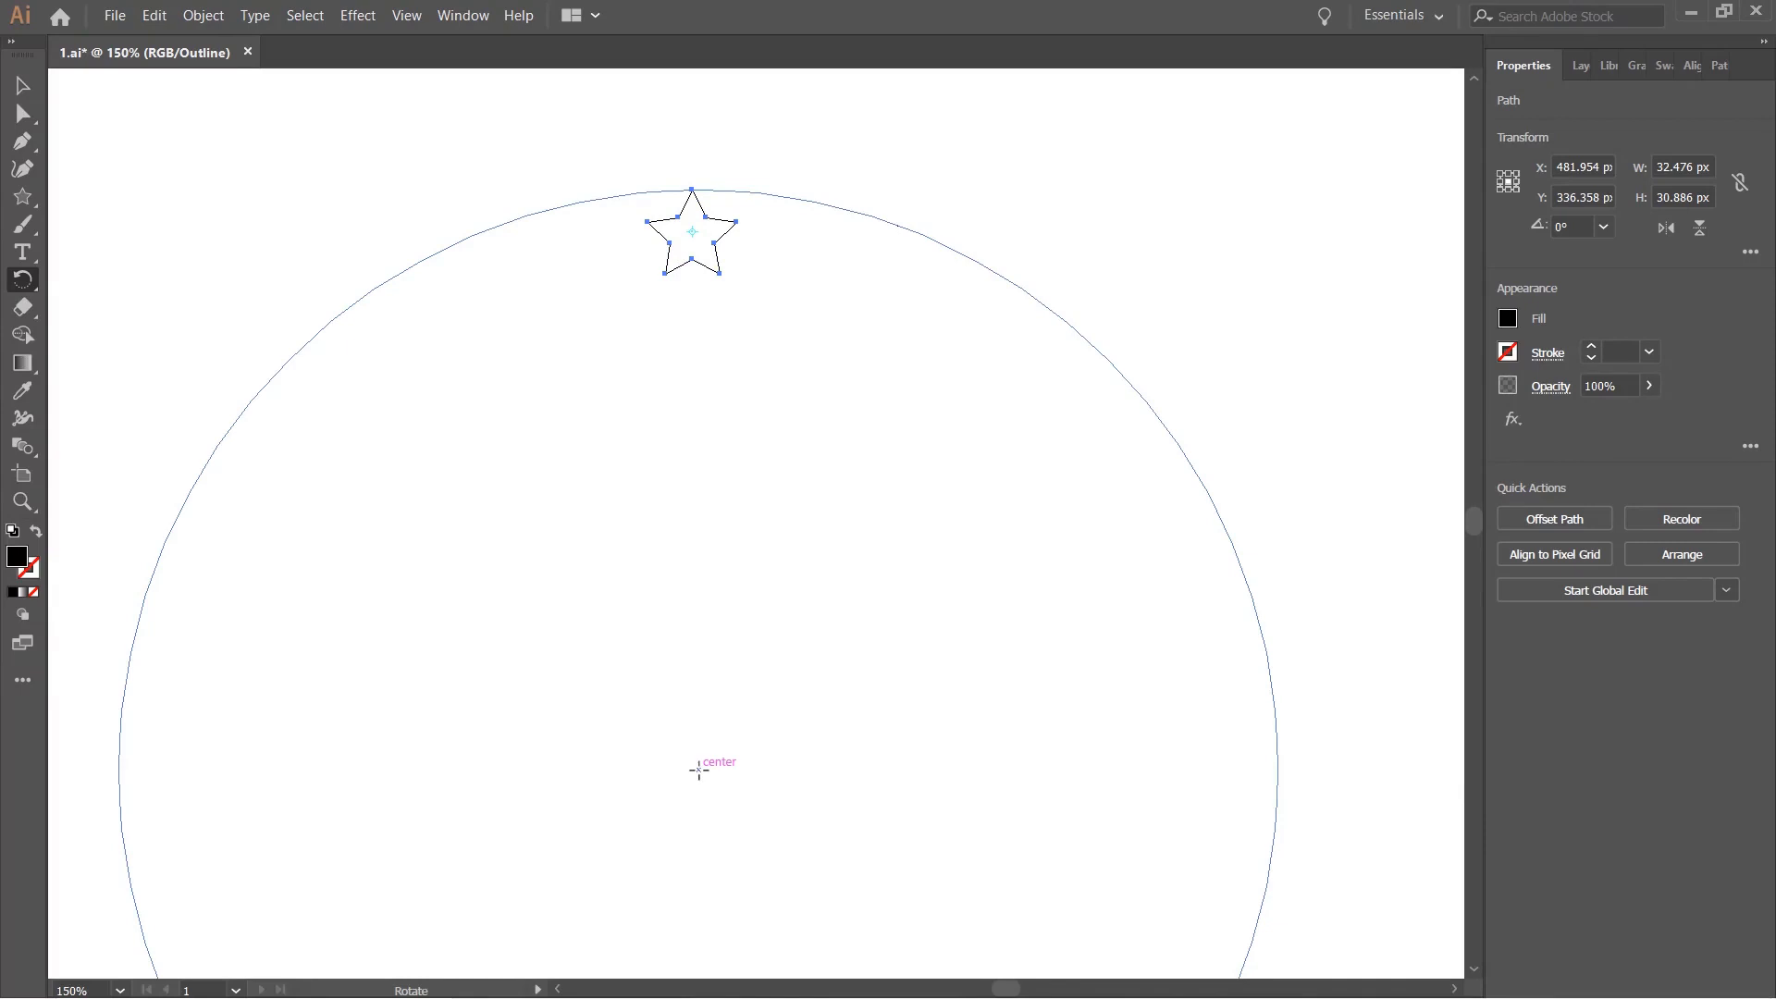
click(697, 768)
key(ctrl+y)
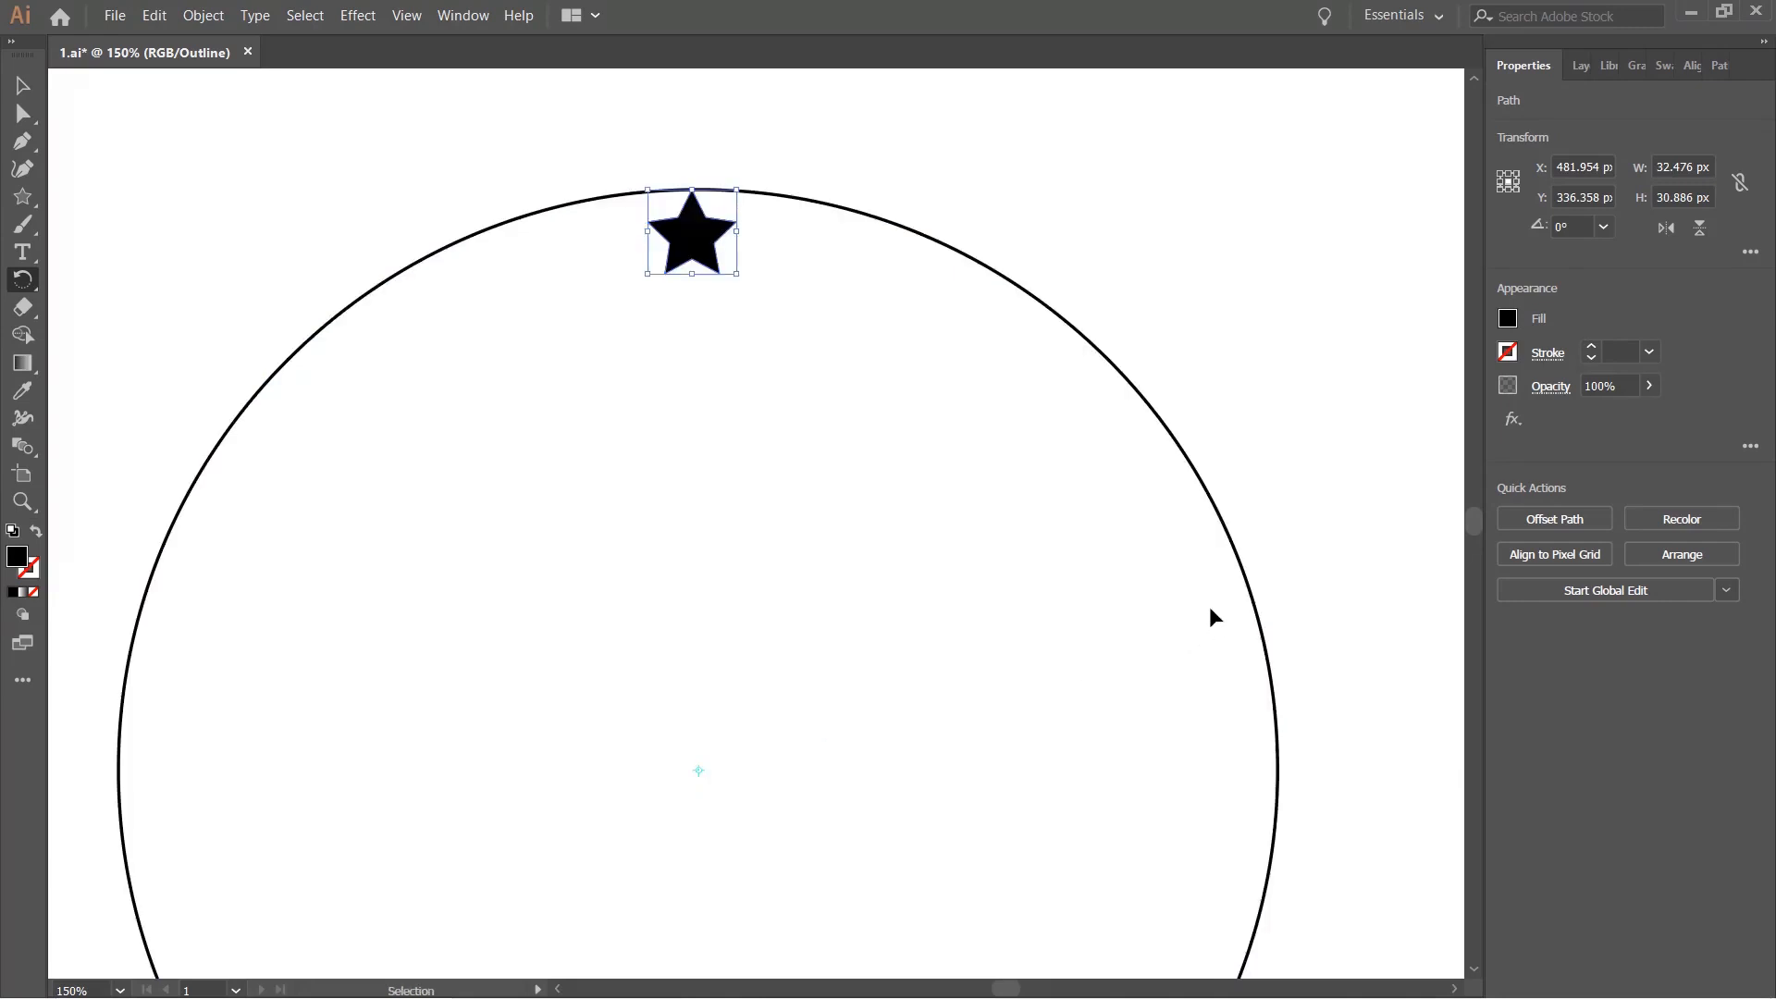
Rotate the star freely around the circle's centre as a test and undo the rotation.
scroll(753, 511, down, 2)
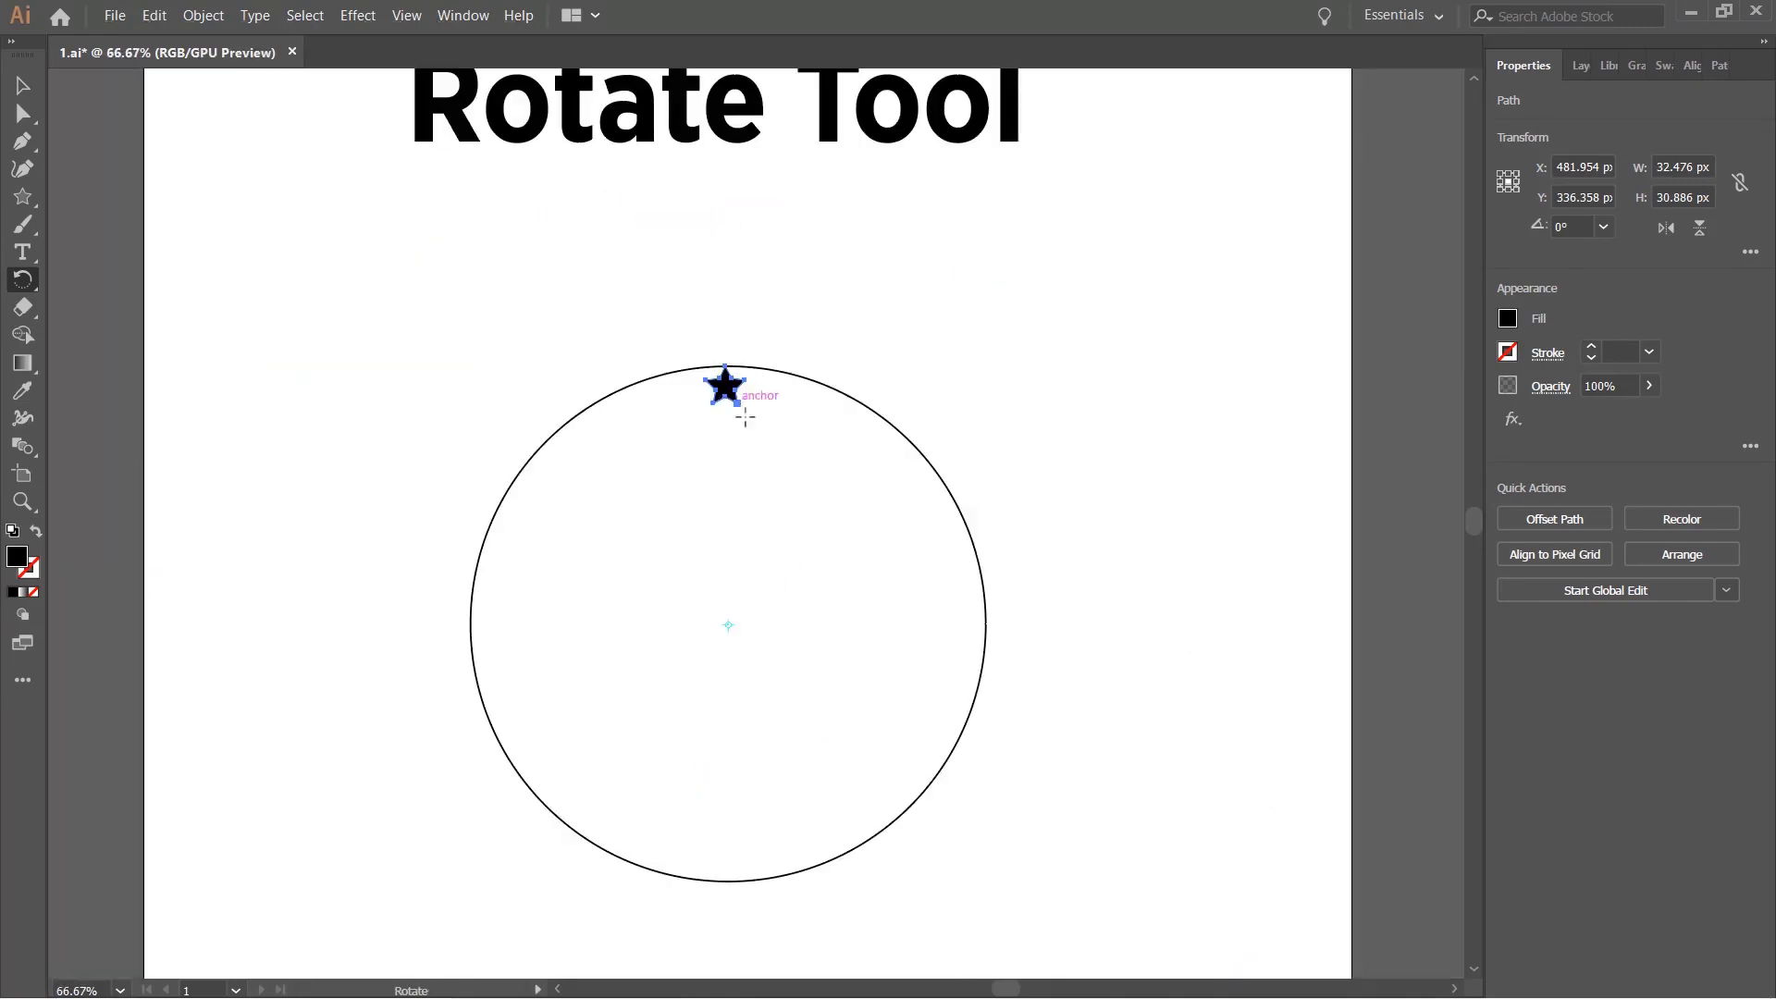
scroll(740, 650, up, 2)
scroll(718, 607, down, 2)
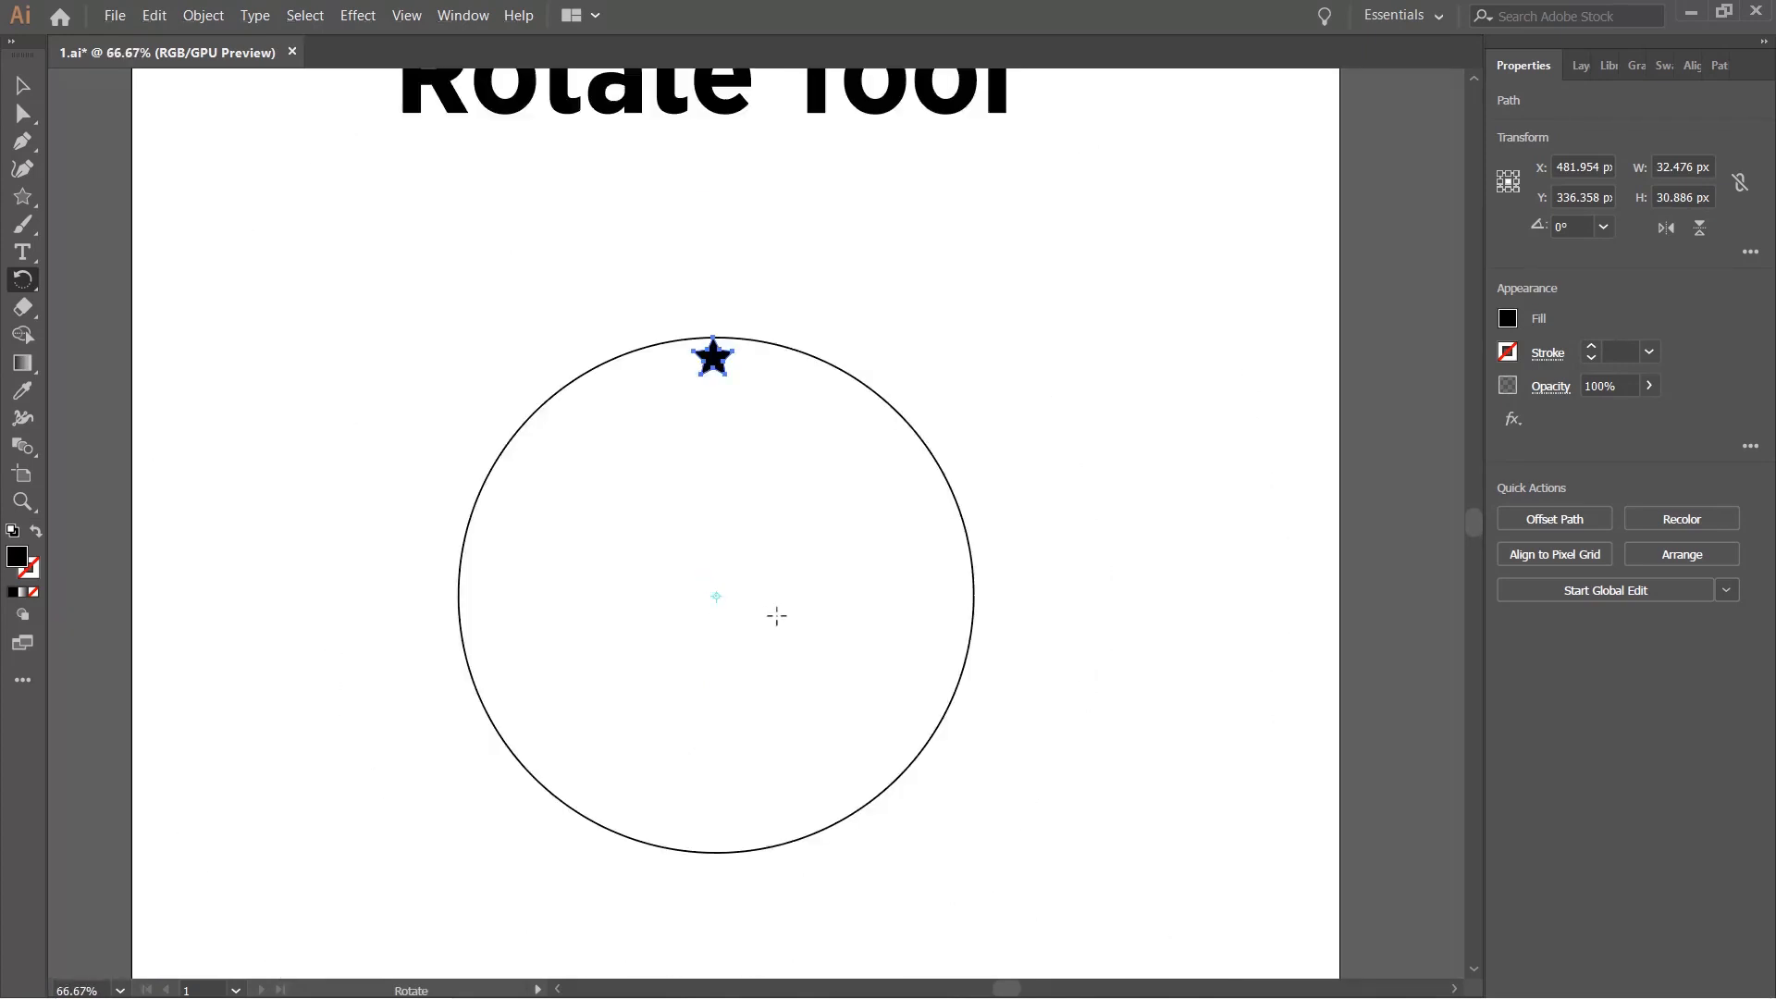
scroll(773, 614, up, 1)
drag(844, 355, 292, 476)
key(ctrl+z)
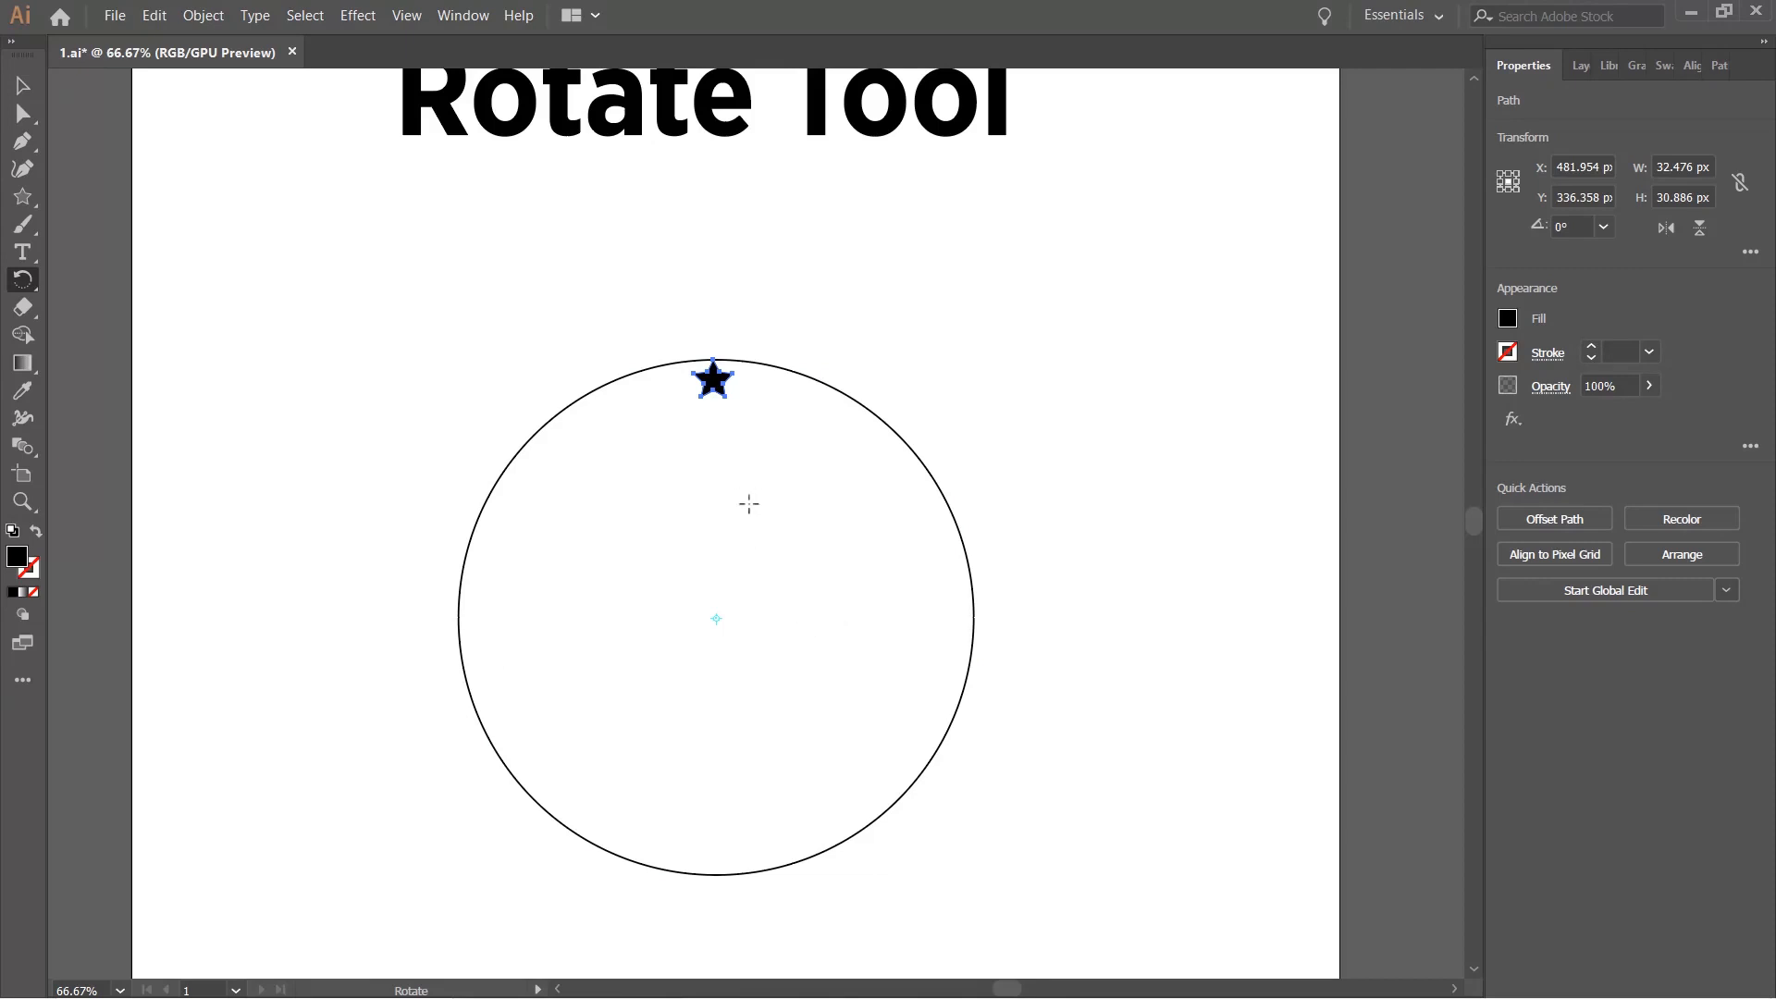
Open the Rotate options with the circle's centre as pivot and compare the star with and without a previewed 45° rotation.
scroll(744, 590, up, 1)
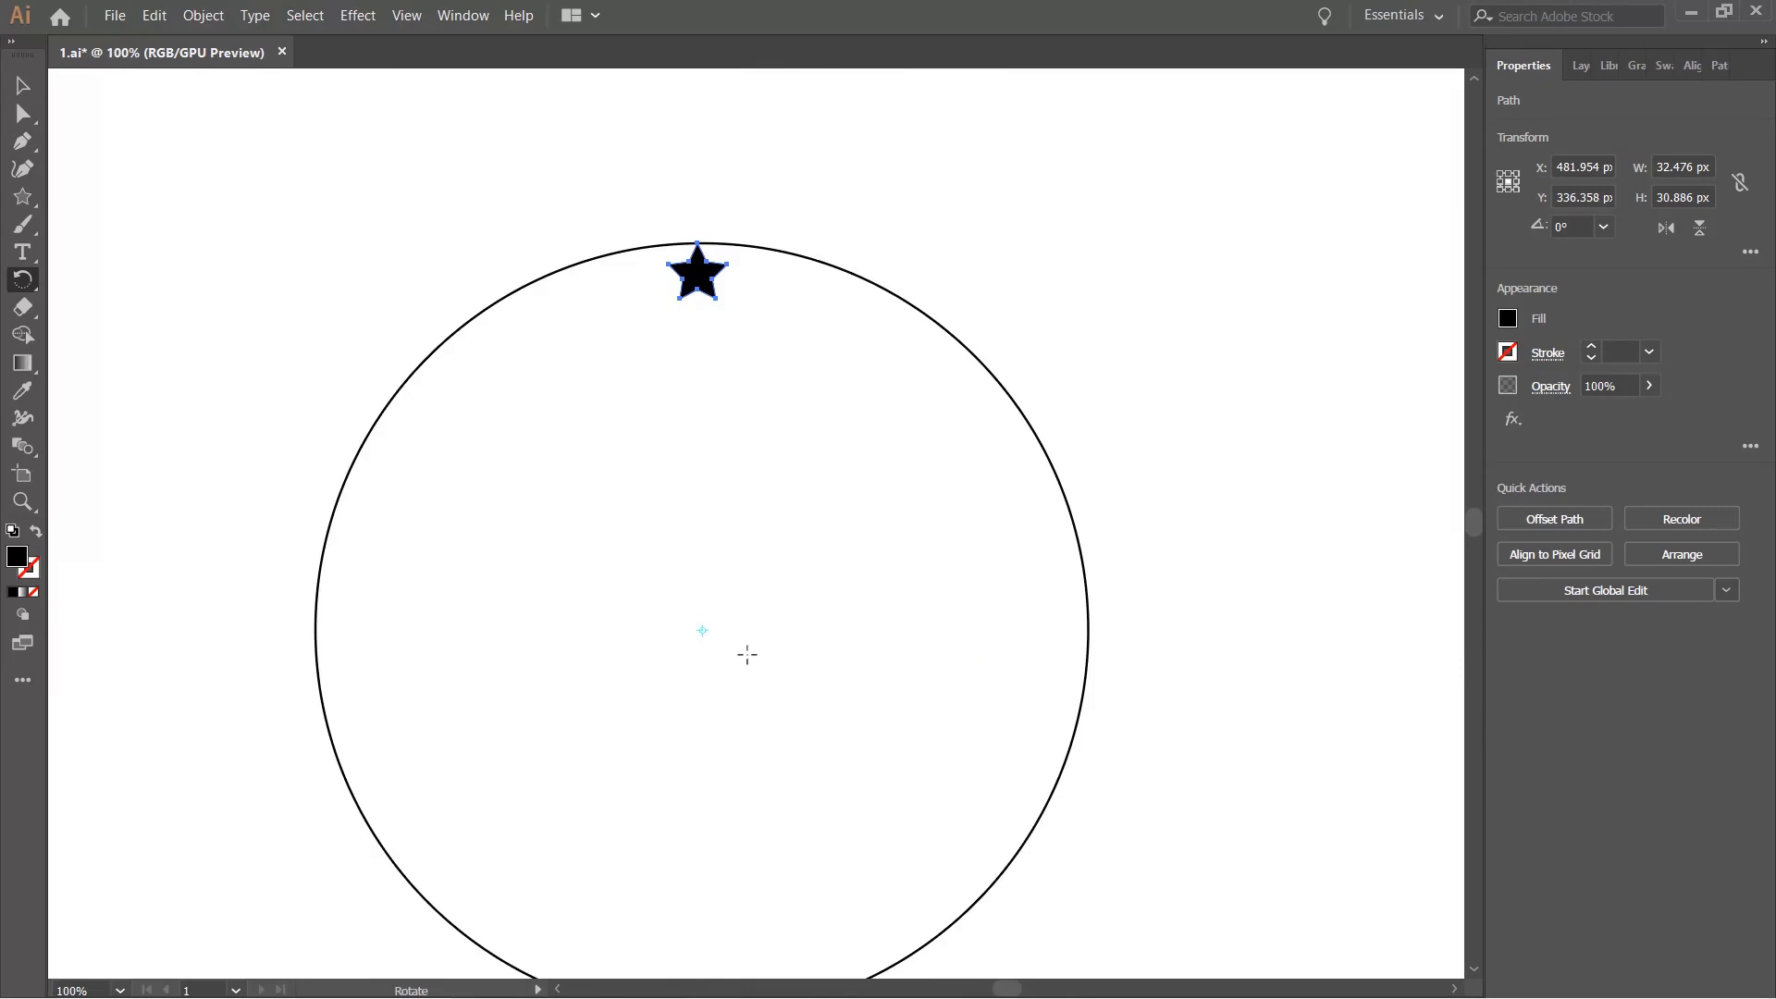
alt+click(700, 630)
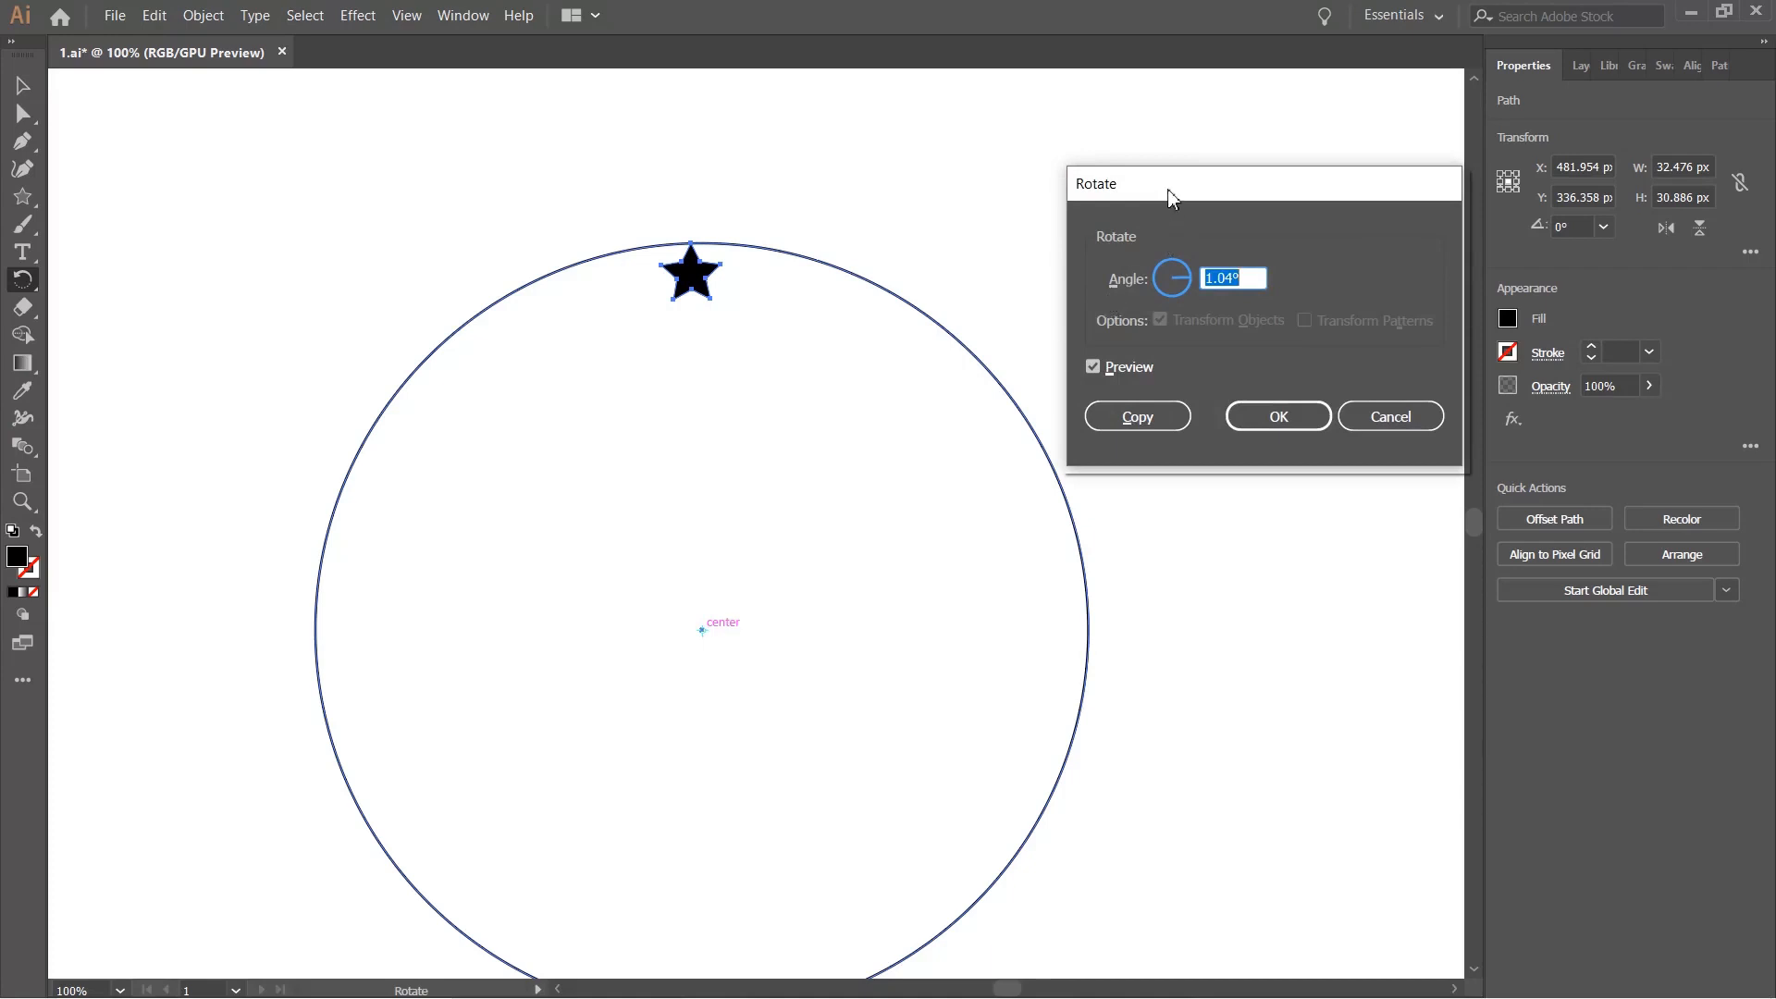
drag(1168, 192, 1252, 174)
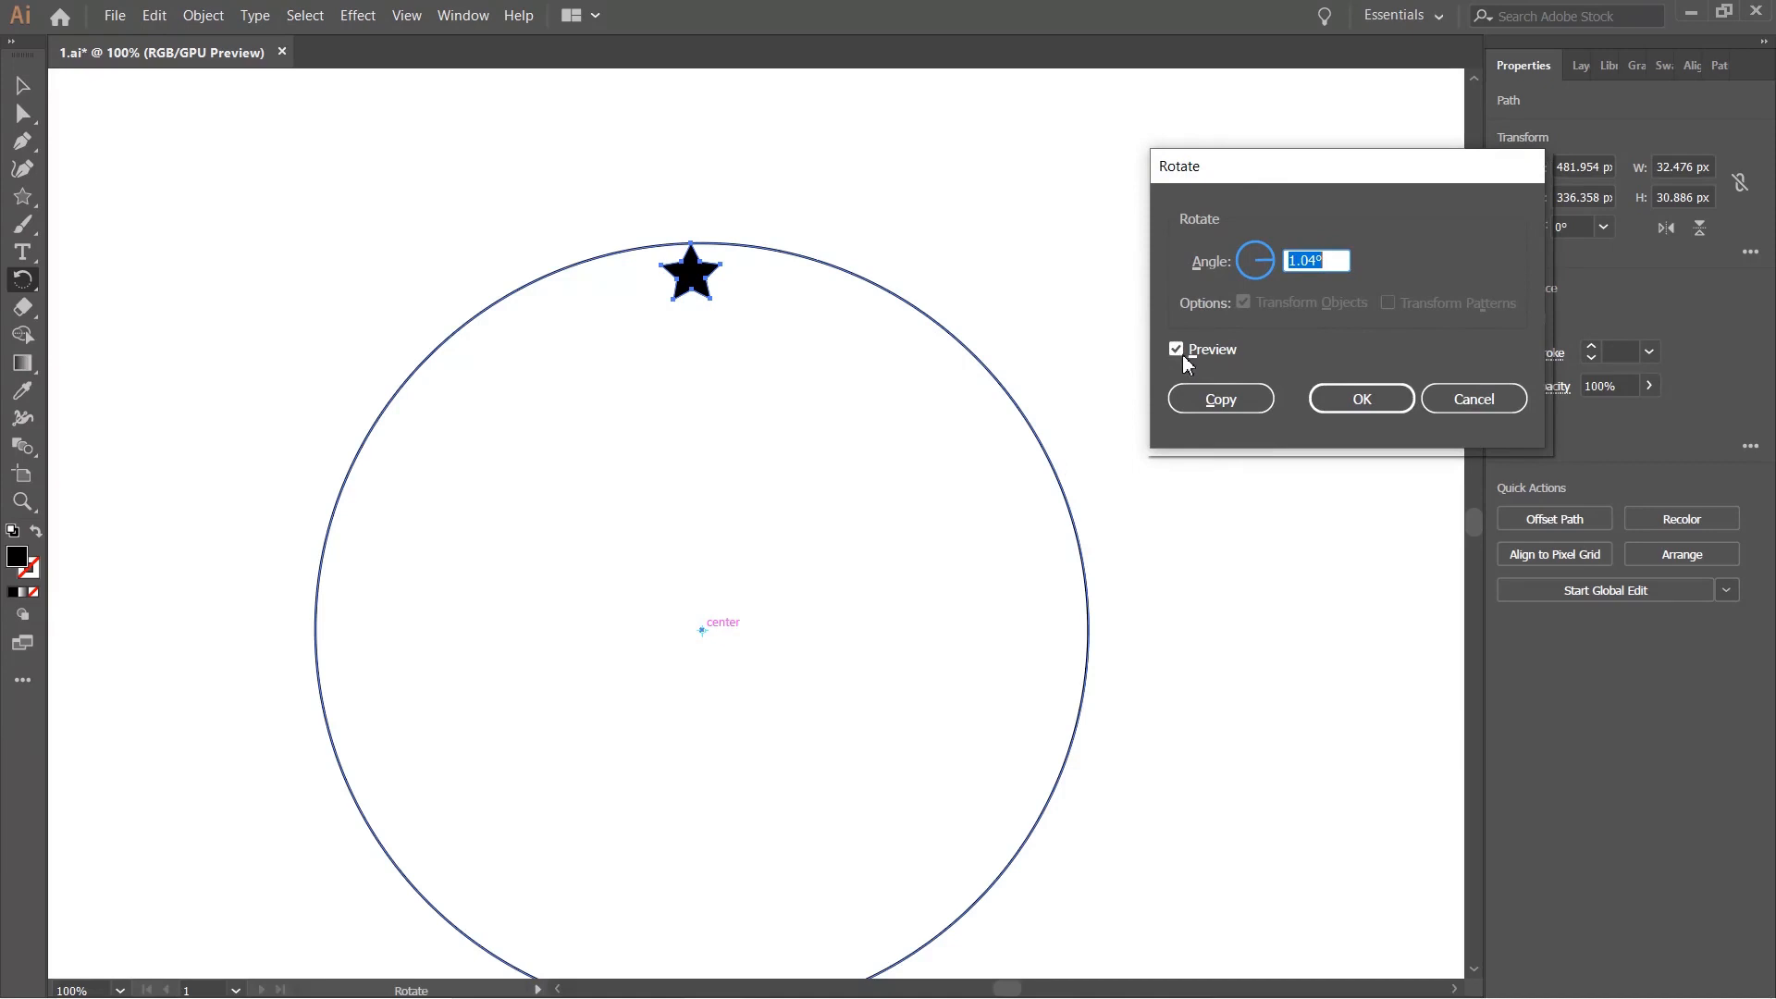
drag(1277, 172, 1230, 172)
drag(1238, 166, 1232, 157)
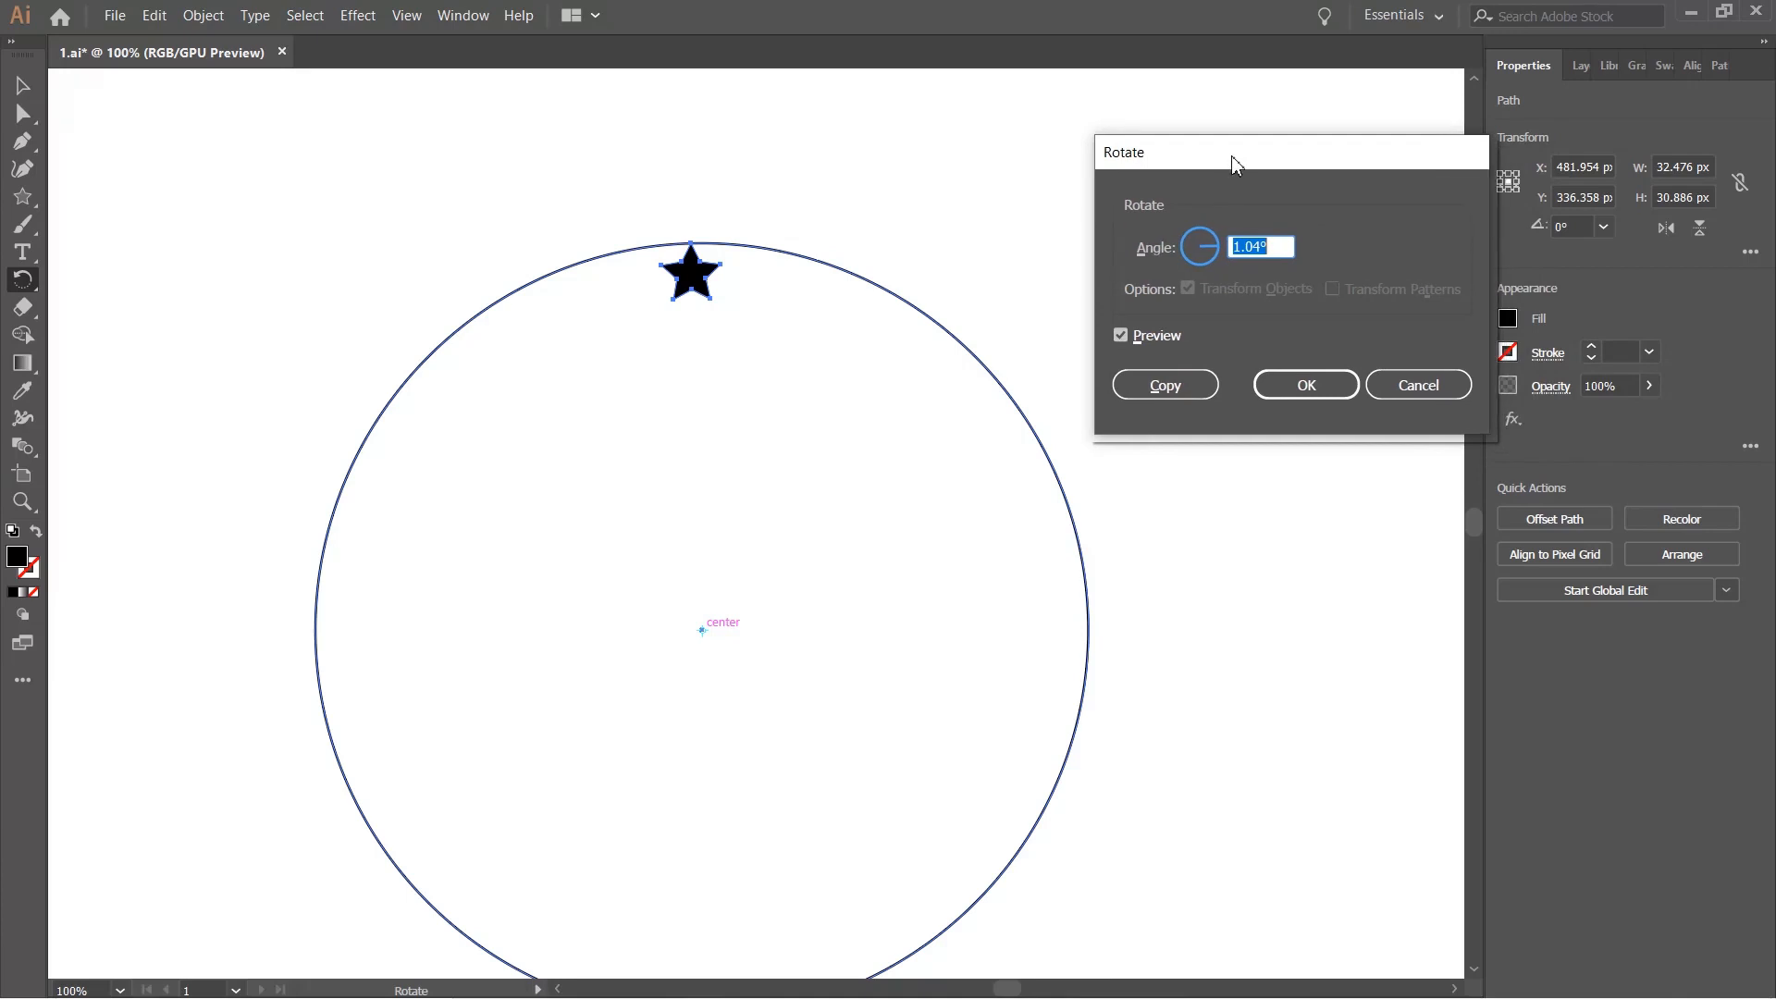
drag(1232, 163, 1178, 127)
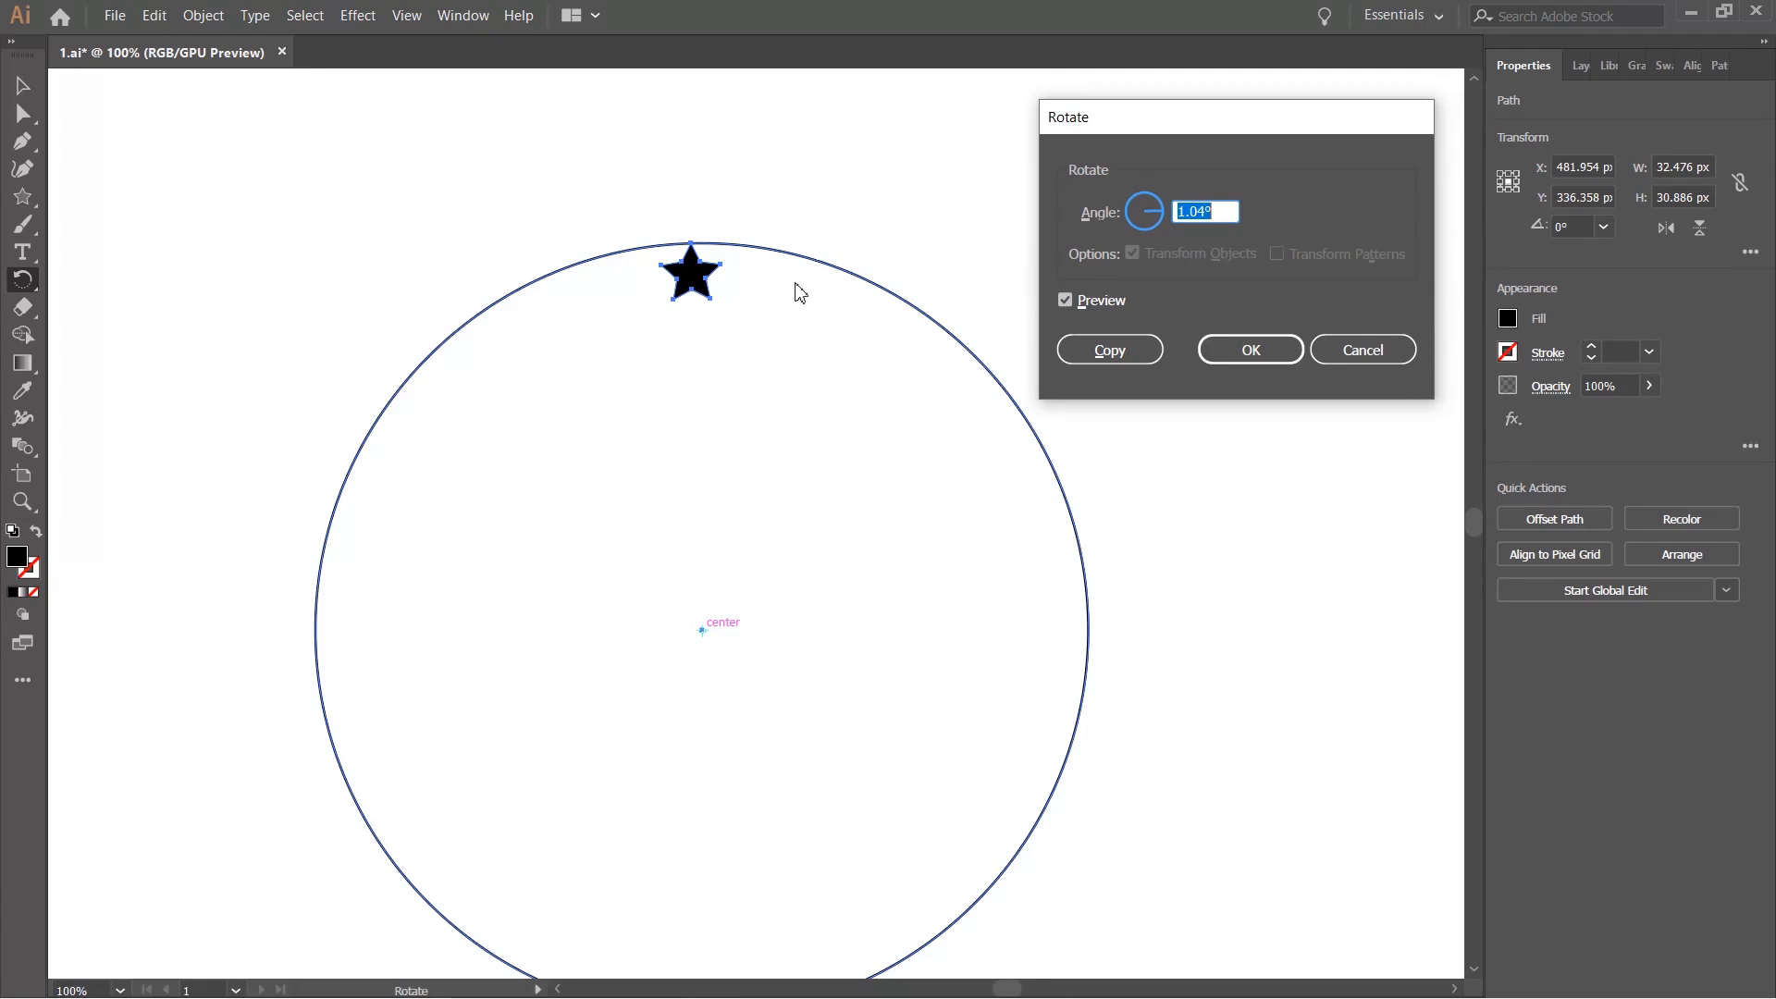
text(45)
click(1066, 304)
click(1065, 301)
click(1066, 302)
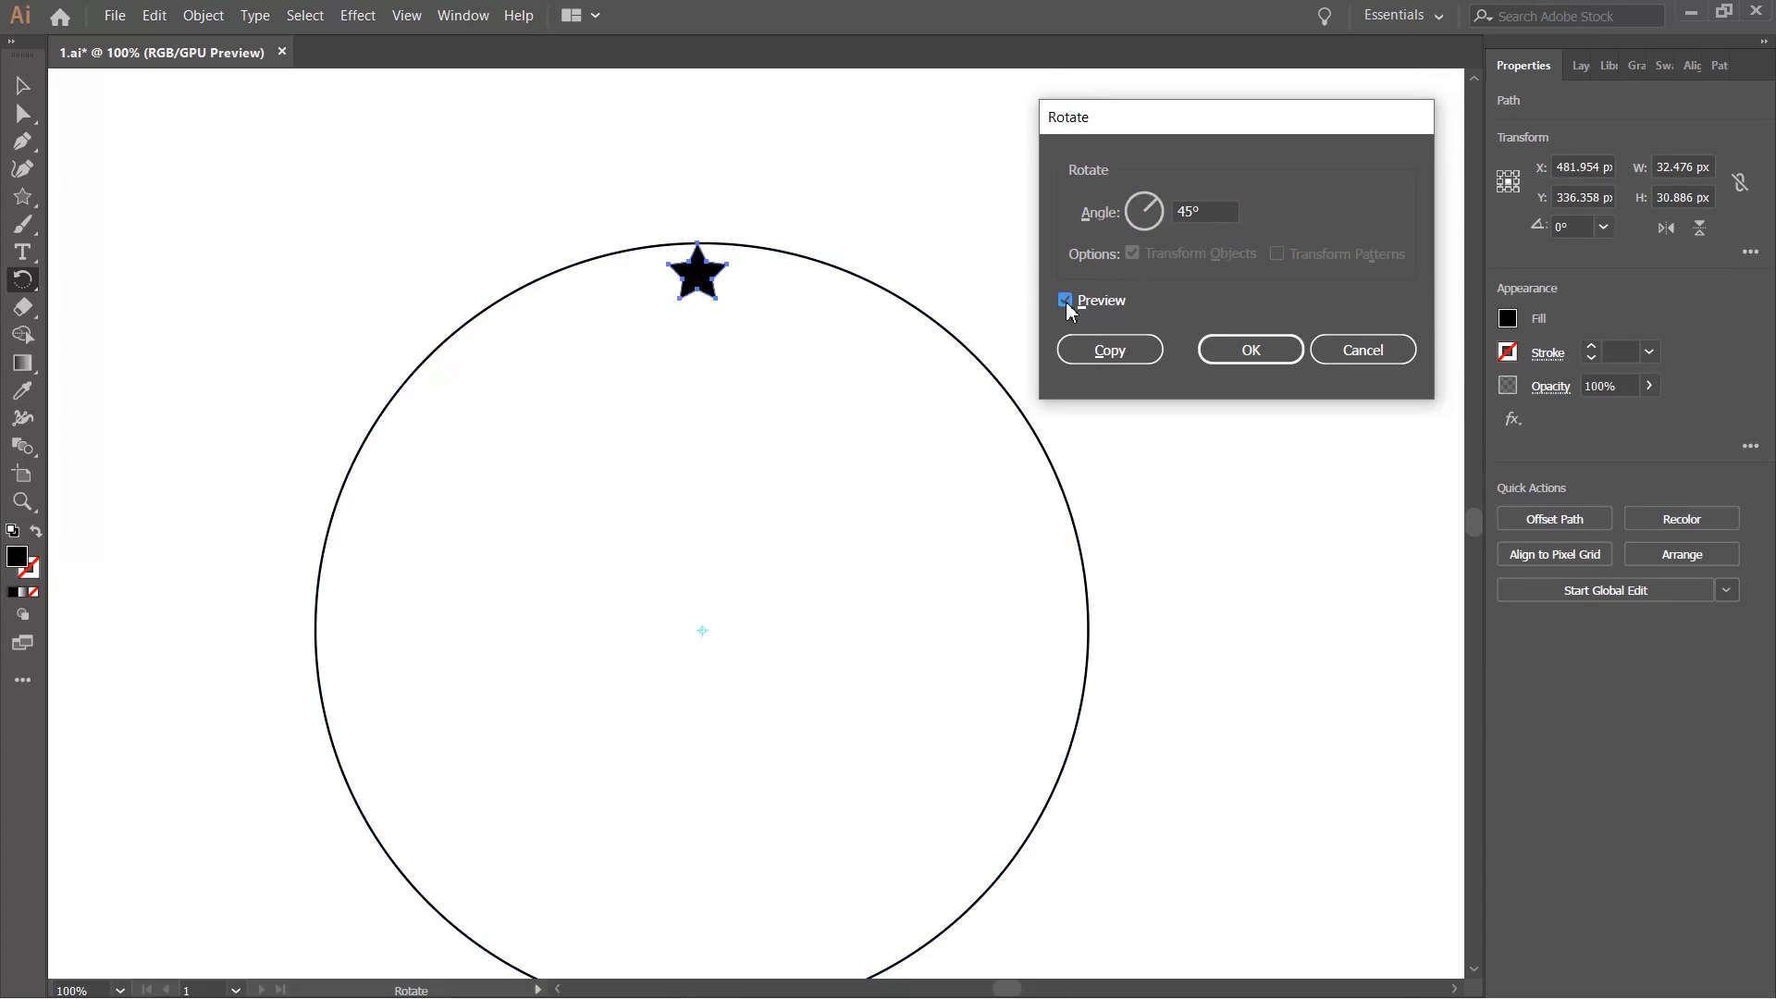
click(1065, 300)
click(1066, 300)
click(1066, 301)
click(1066, 301)
click(1068, 301)
click(1067, 301)
click(1068, 301)
click(1068, 301)
click(1067, 301)
click(1068, 301)
click(1068, 302)
click(1067, 302)
Set the rotation angle to 10° and compare the star with and without the previewed rotation.
drag(1206, 212, 1131, 216)
text(10)
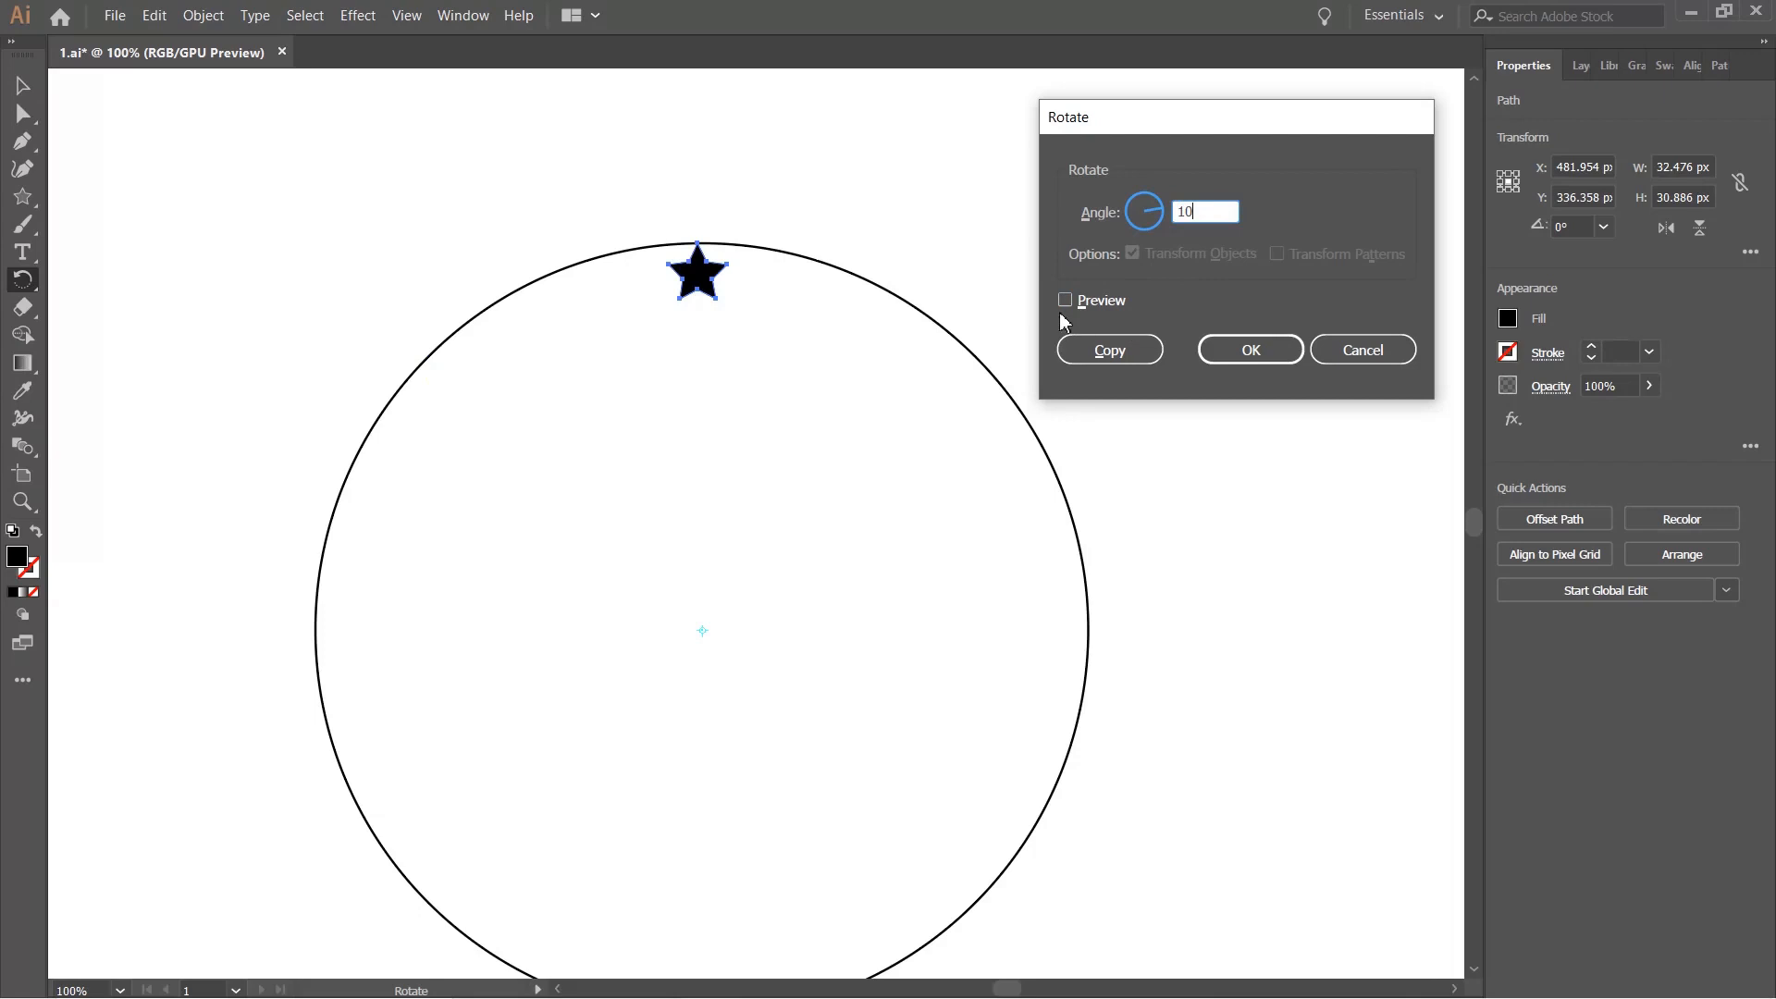
click(1066, 302)
click(1066, 300)
click(1066, 301)
click(1066, 300)
click(1066, 300)
click(1067, 301)
click(1067, 301)
click(1066, 300)
Create a copy of the star rotated 10° around the circle's centre and undo it.
click(1095, 211)
drag(1127, 115, 1135, 109)
click(1139, 353)
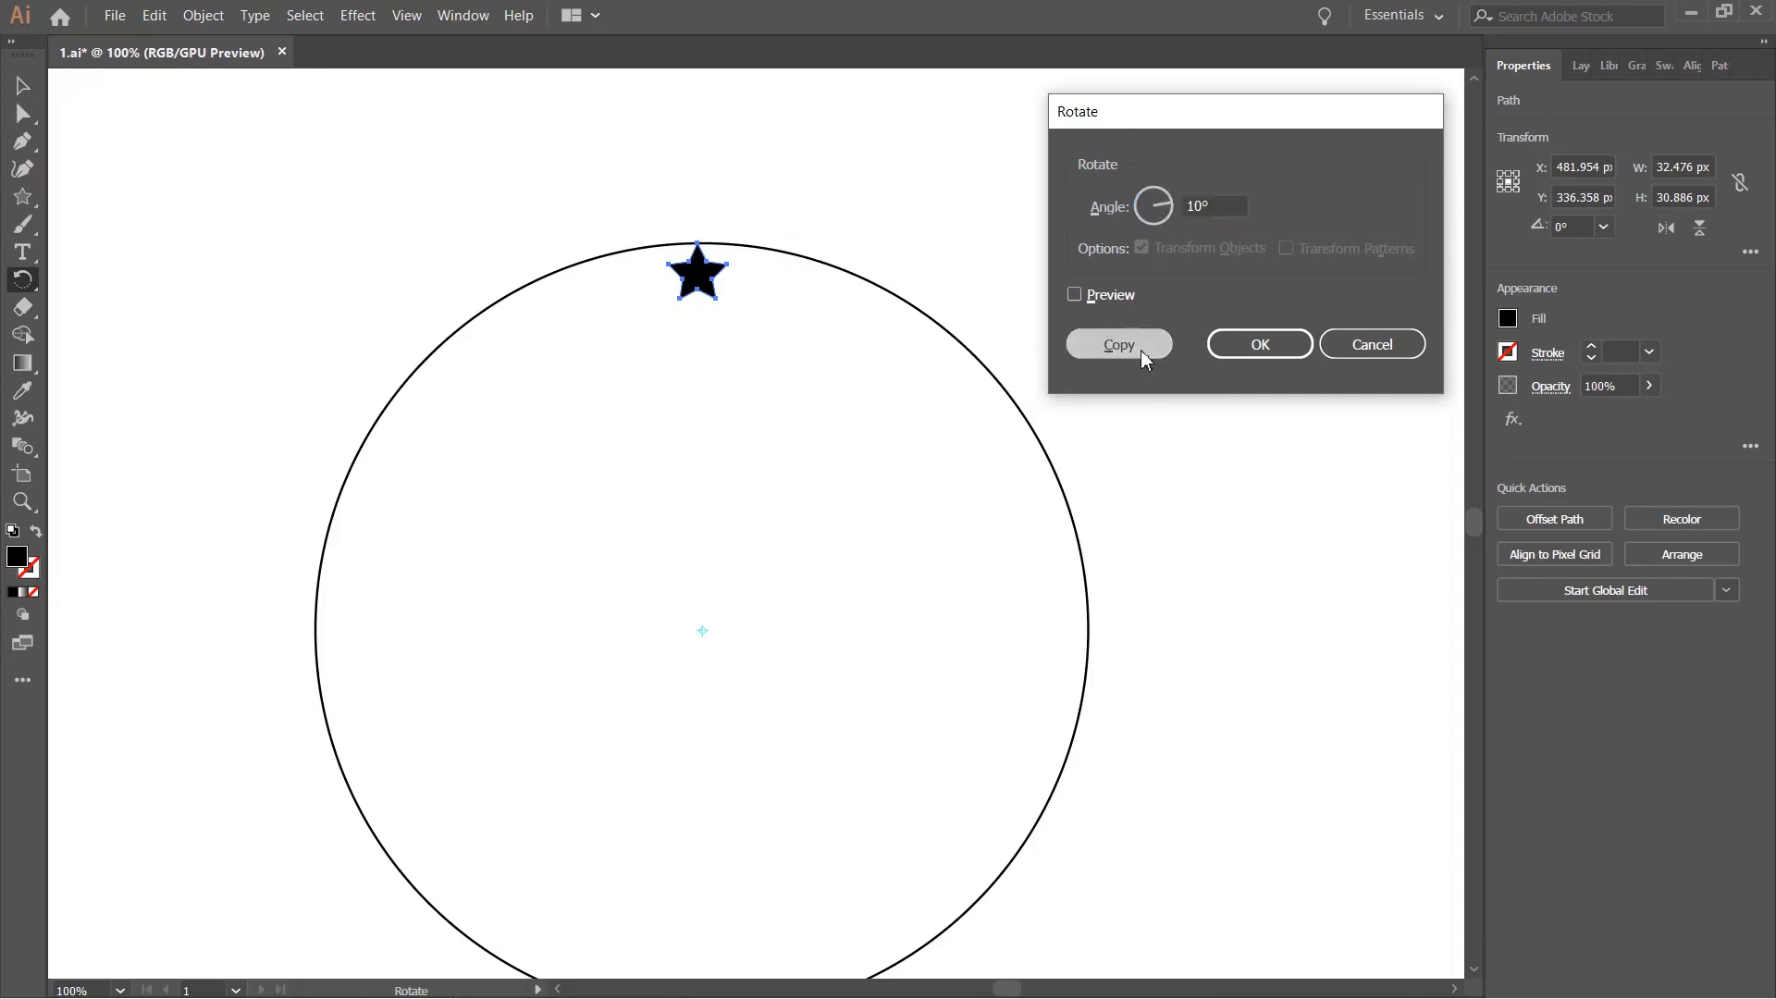
key(ctrl+z)
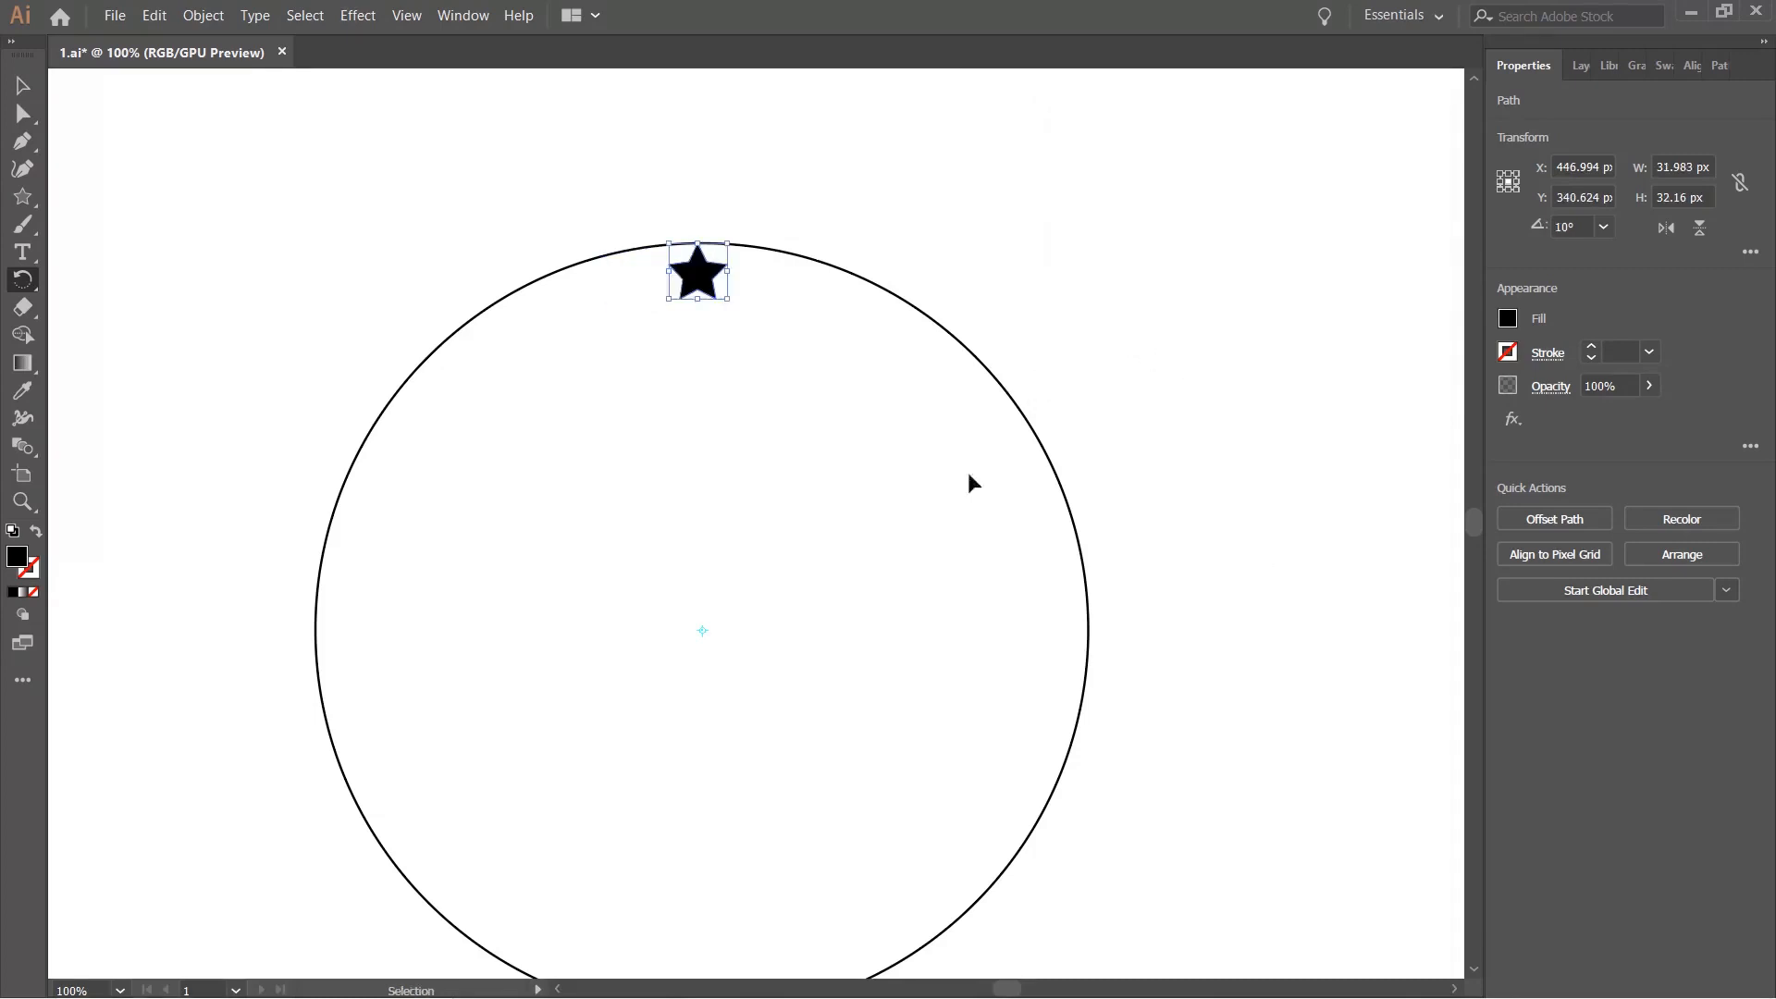
Create a copy of the star rotated 25° around the circle's centre, previewing the rotation before copying.
alt+click(702, 630)
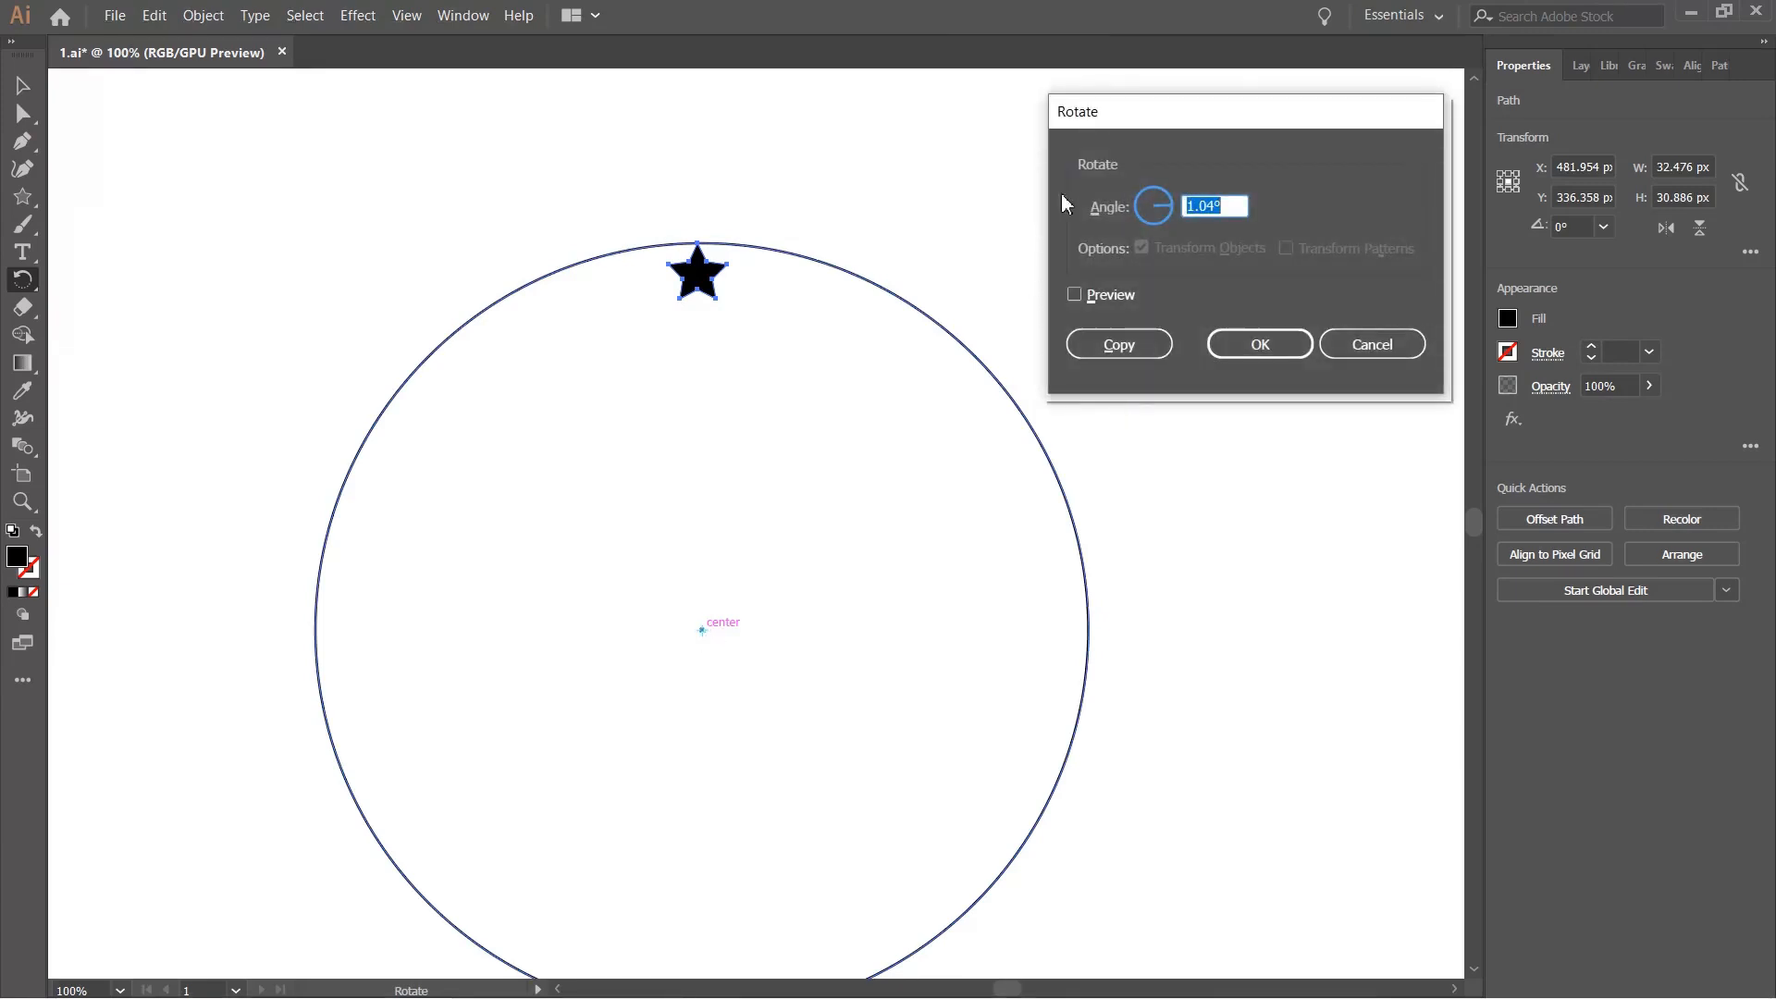
drag(1181, 111, 1264, 126)
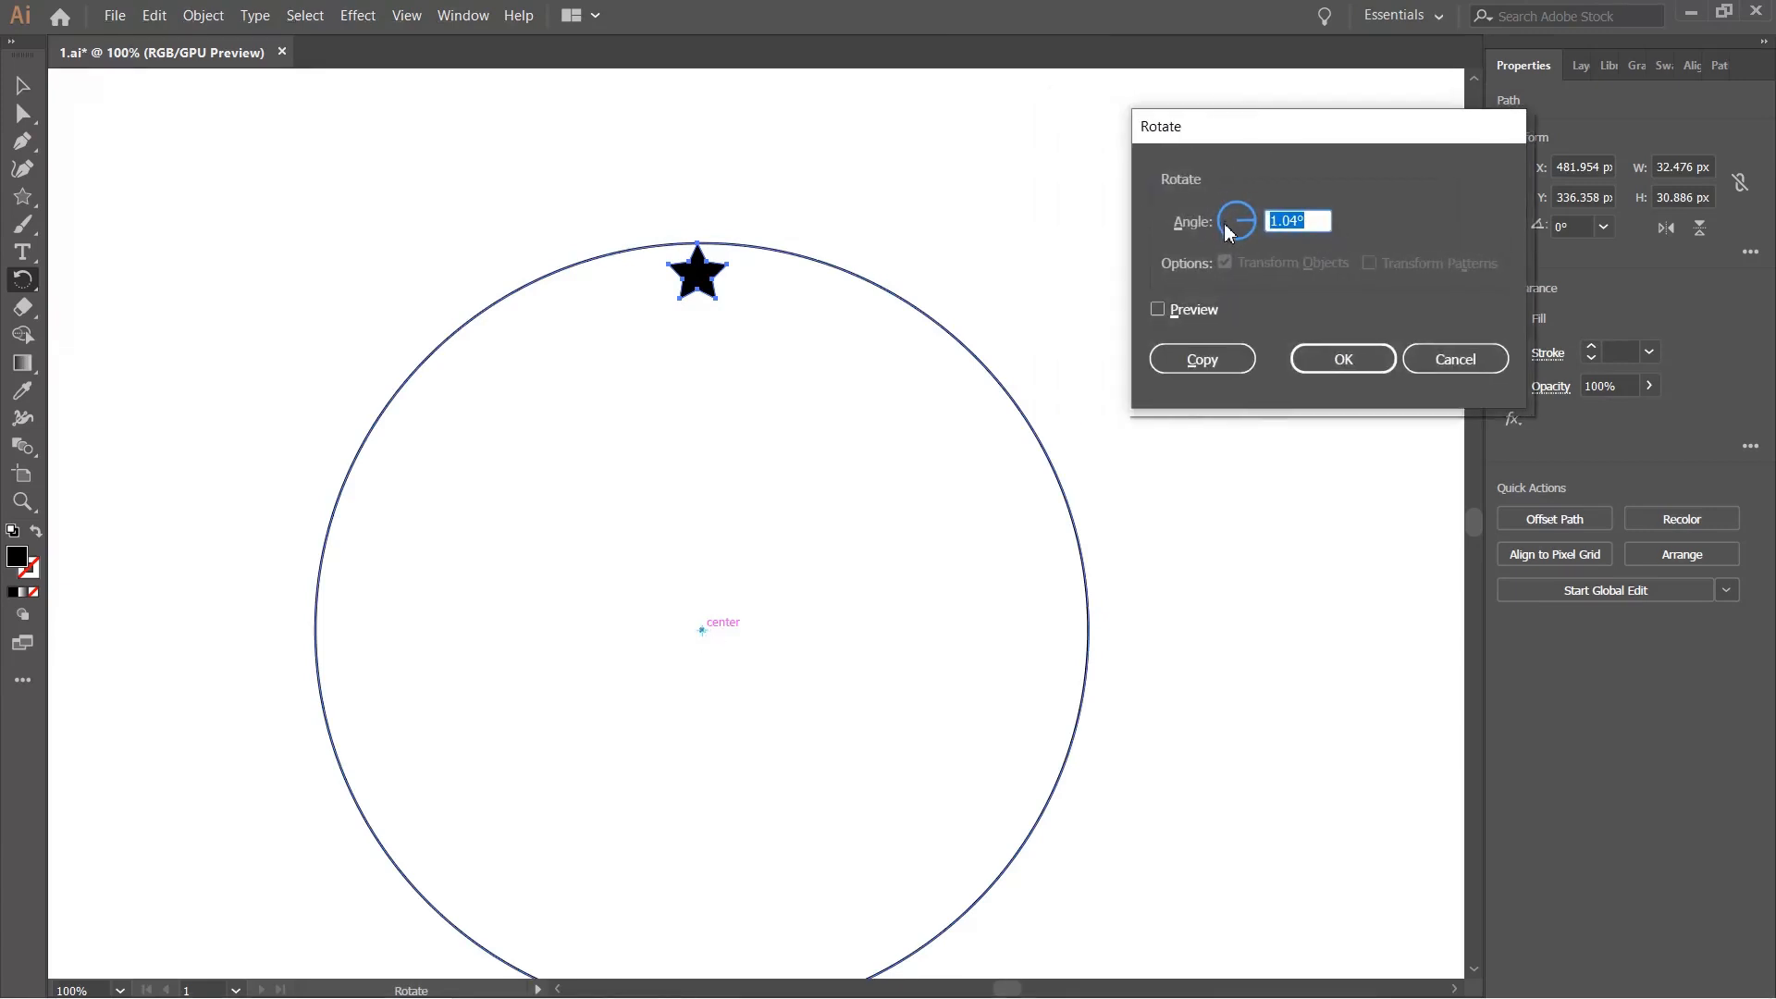
text(25)
click(1158, 310)
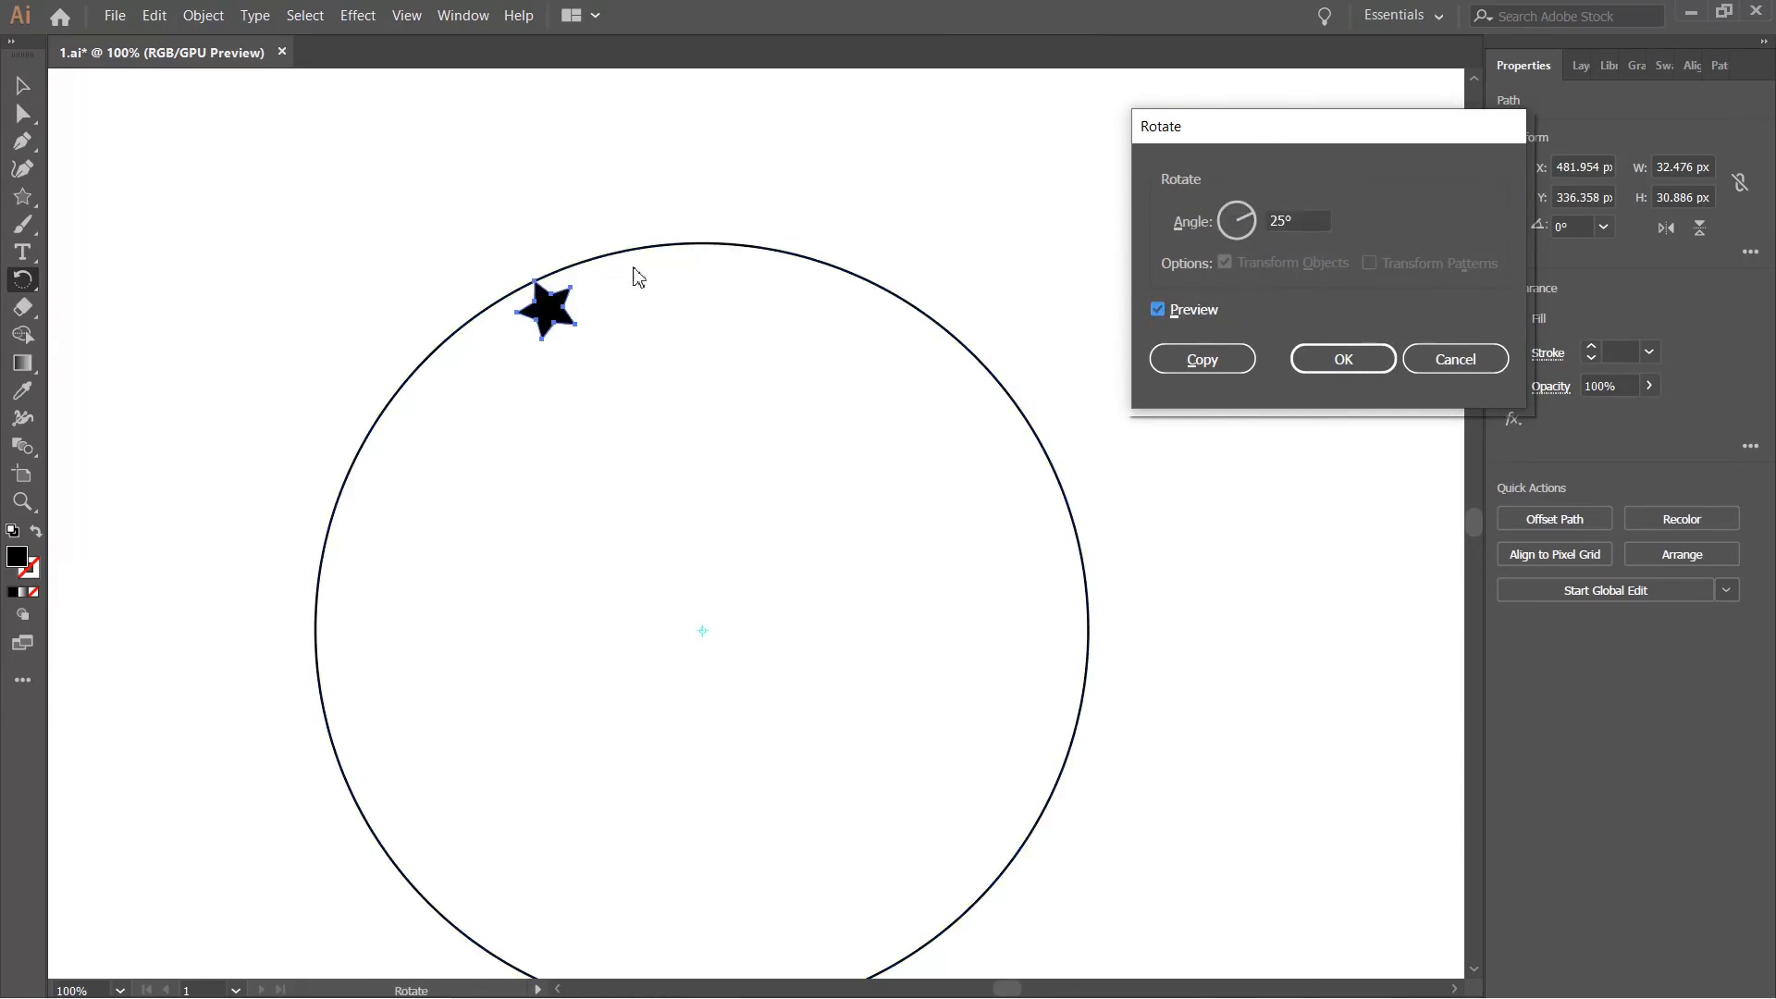
click(1200, 359)
drag(1178, 501, 1178, 429)
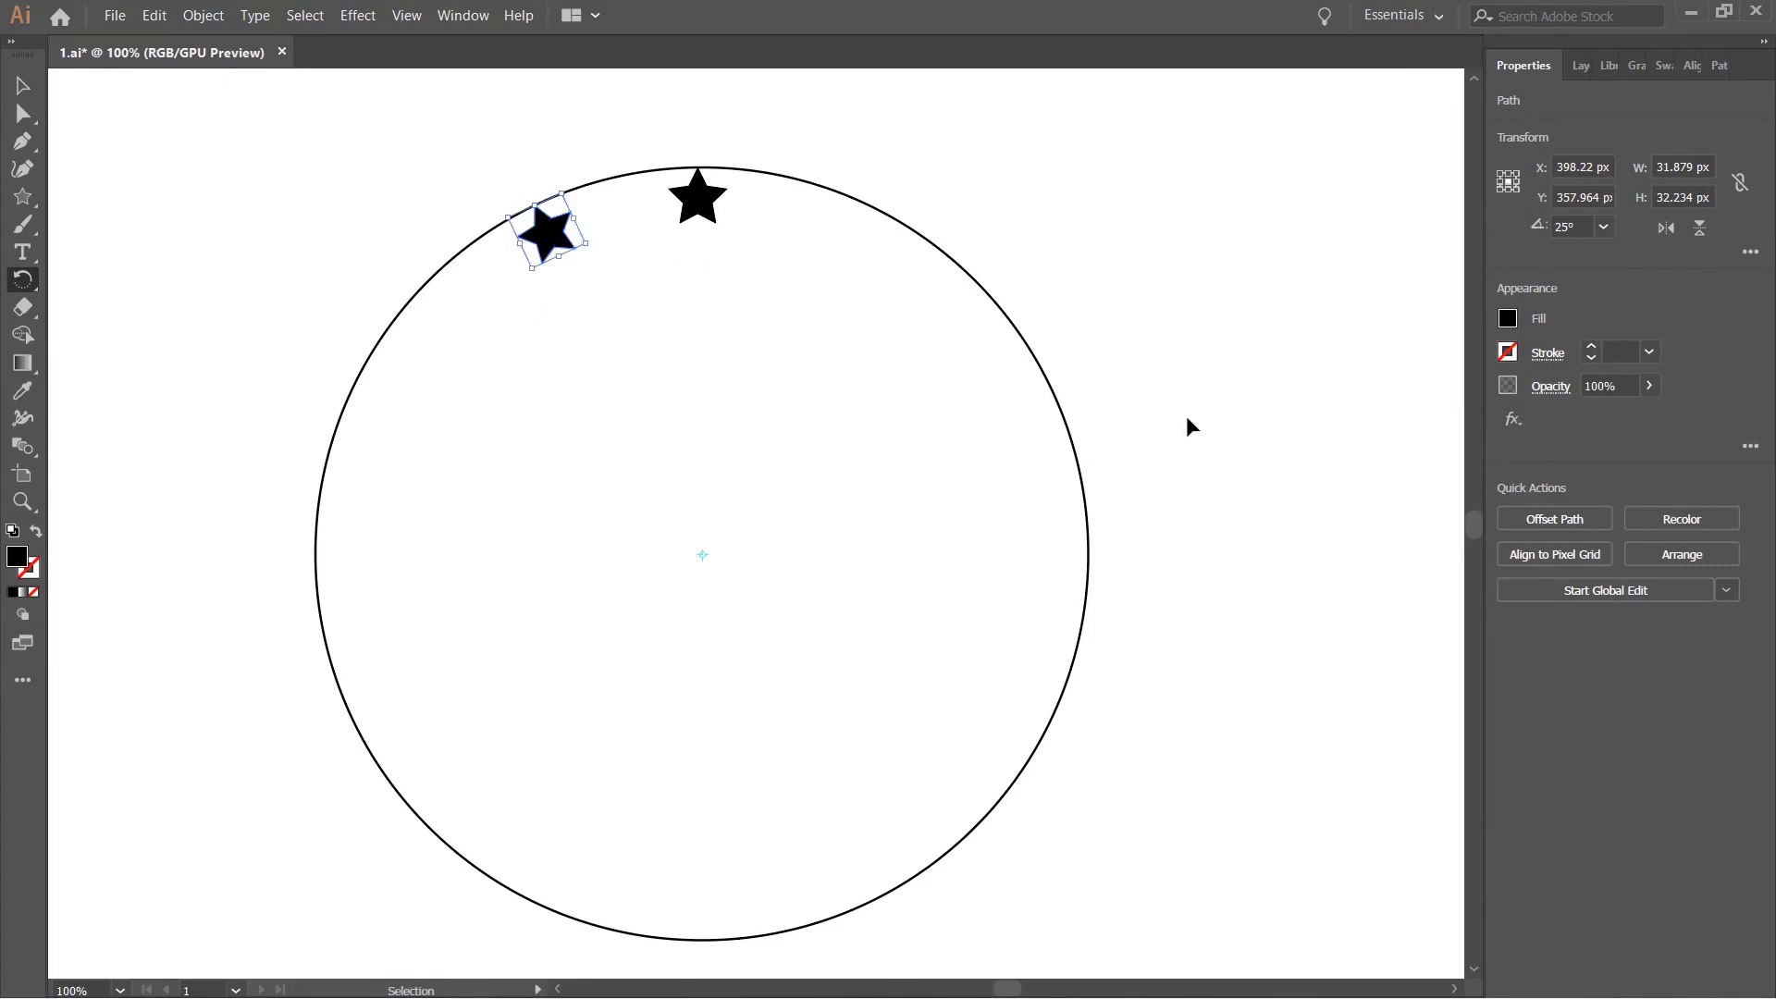
Repeat the 25° rotated copy twelve more times to distribute stars around the circle up to 325°.
key(ctrl+d)
key(ctrl+d)
key(ctrl+d)
key(ctrl+d)
key(ctrl+d)
key(ctrl+d)
key(ctrl+d)
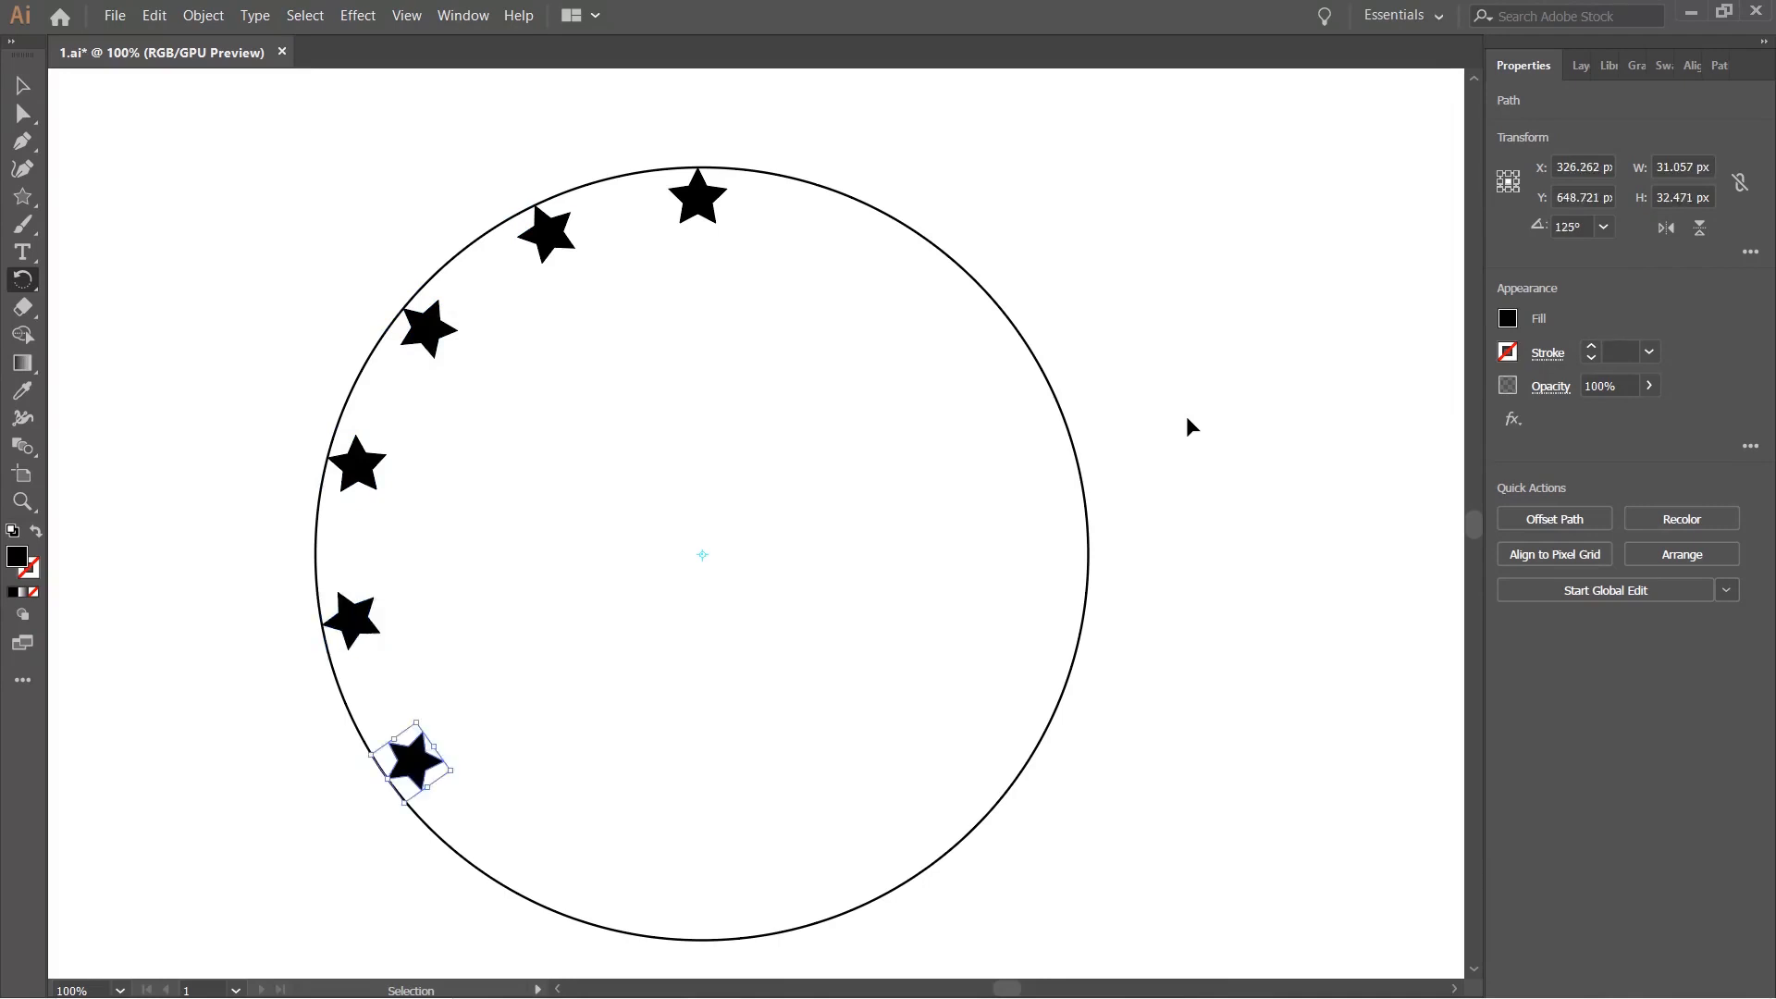
key(ctrl+d)
key(ctrl+d)
key(ctrl+d)
key(ctrl+d)
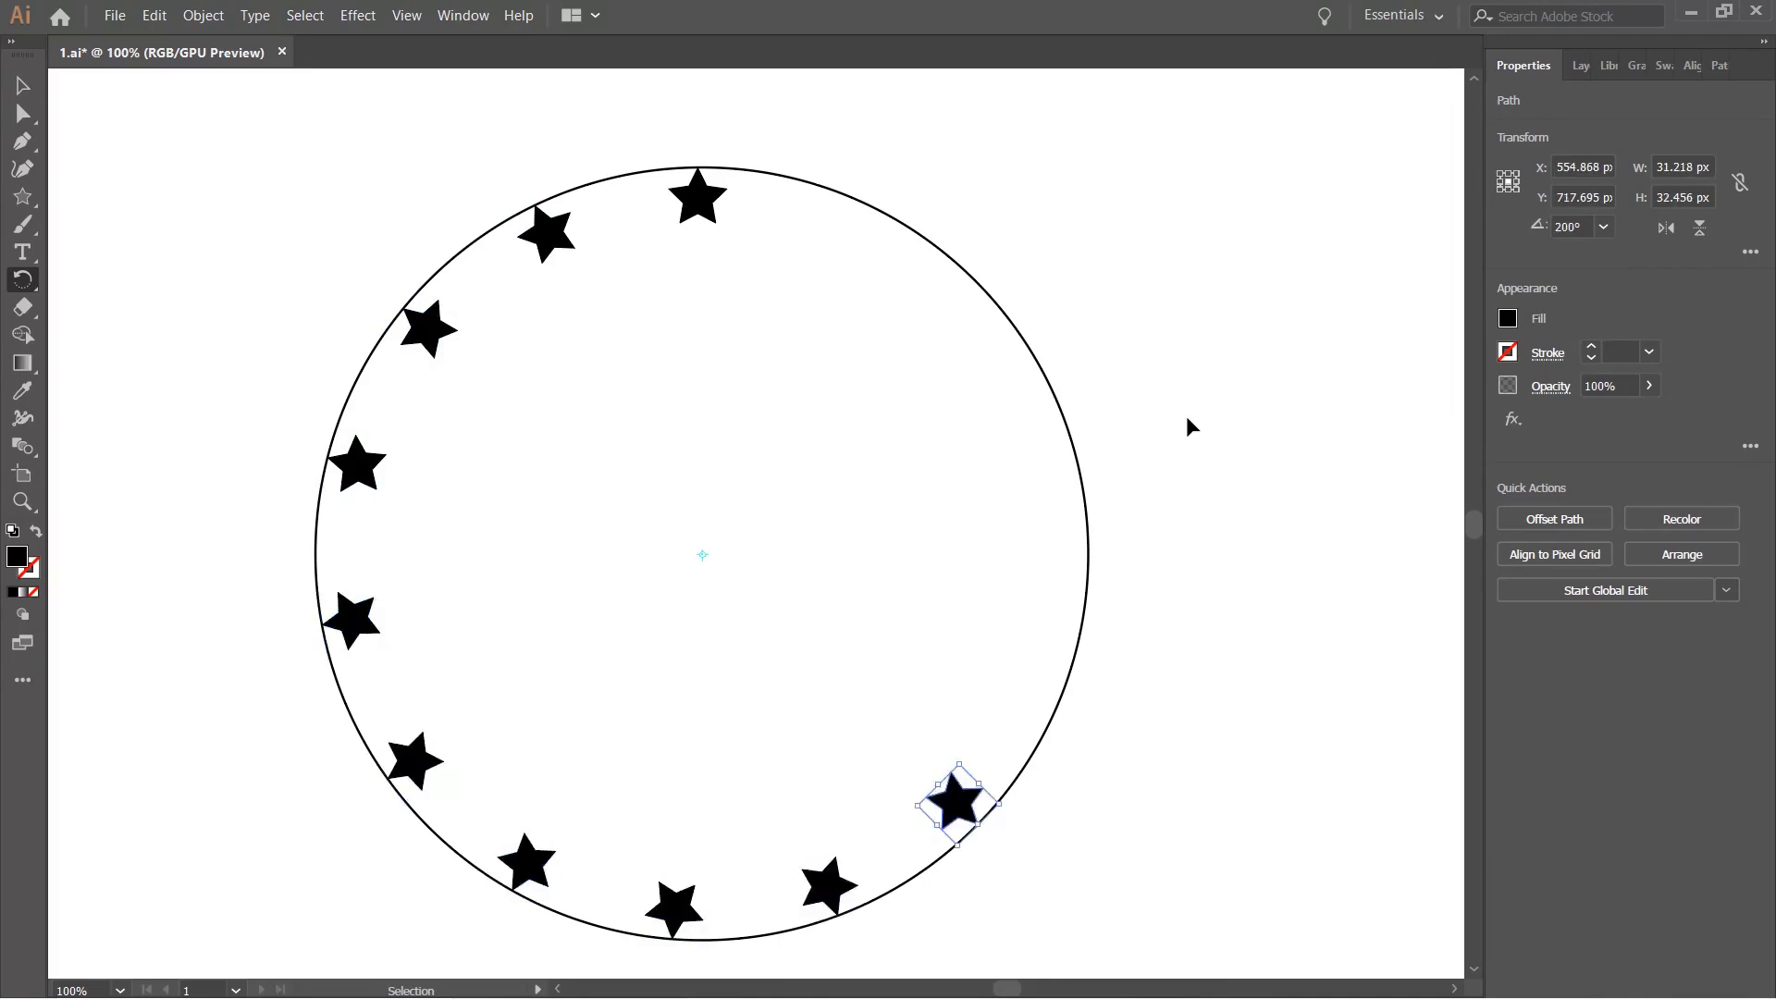
key(ctrl+d)
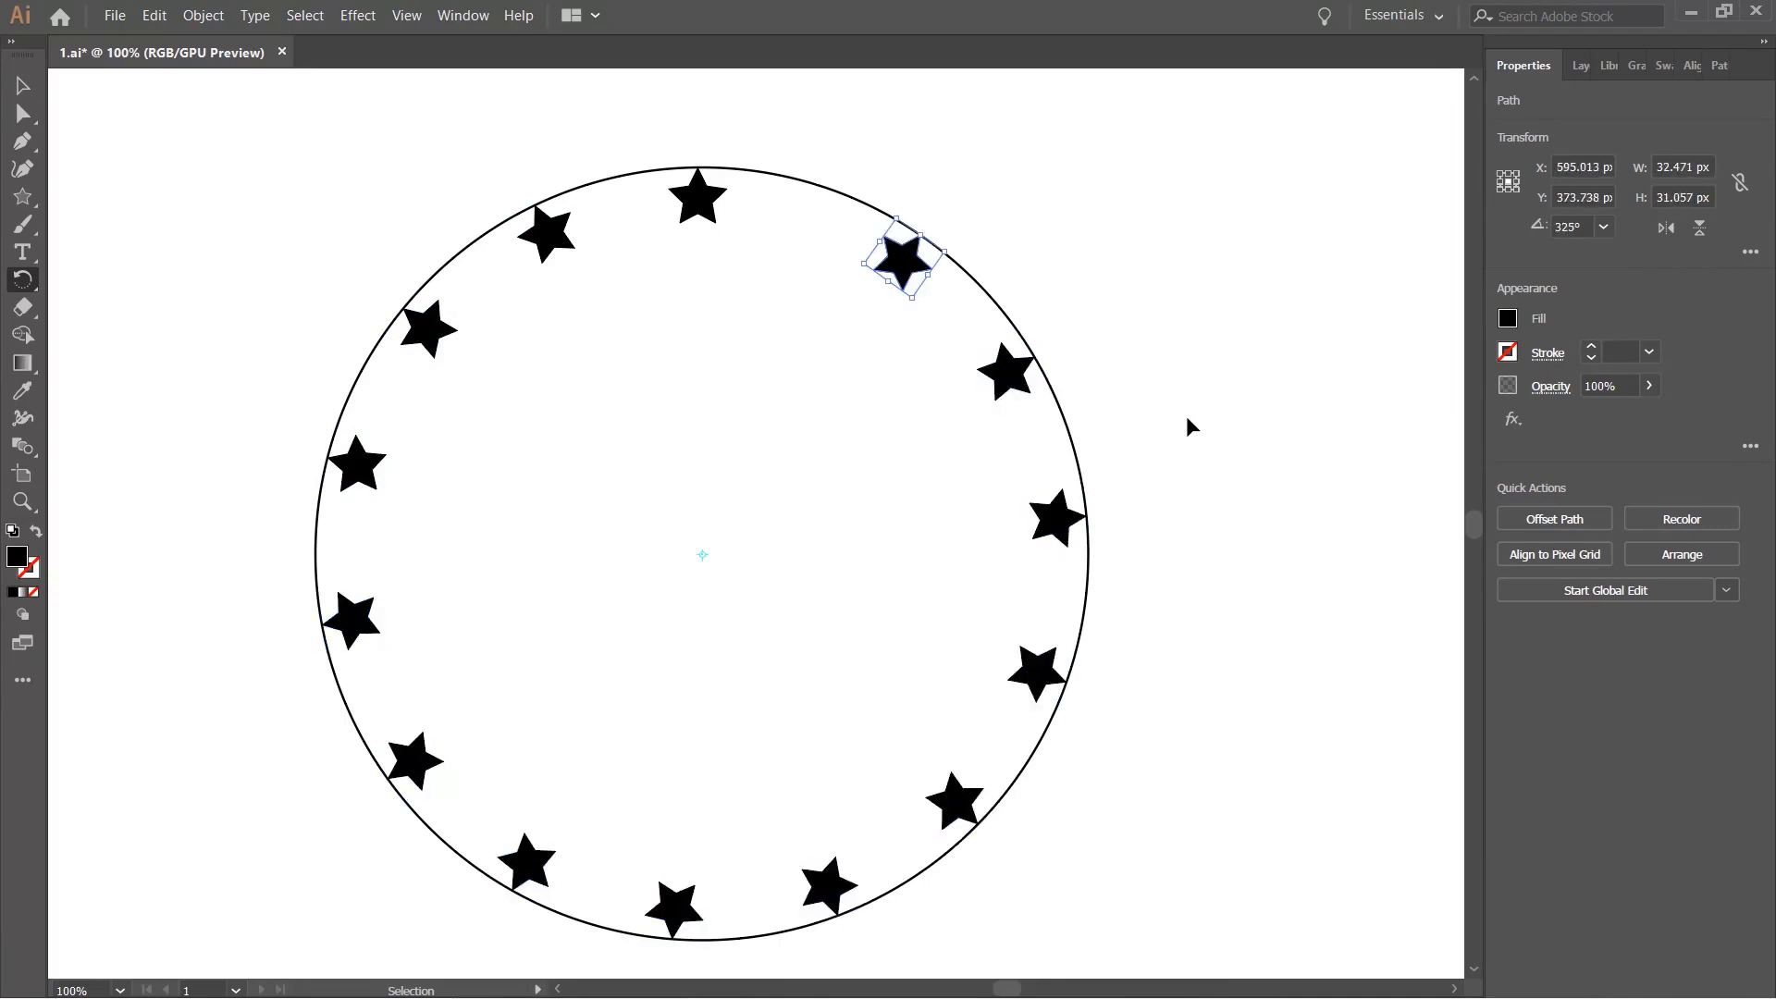
Select the last star copy and the original top star in turn, and clear the selection.
key(r)
key(v)
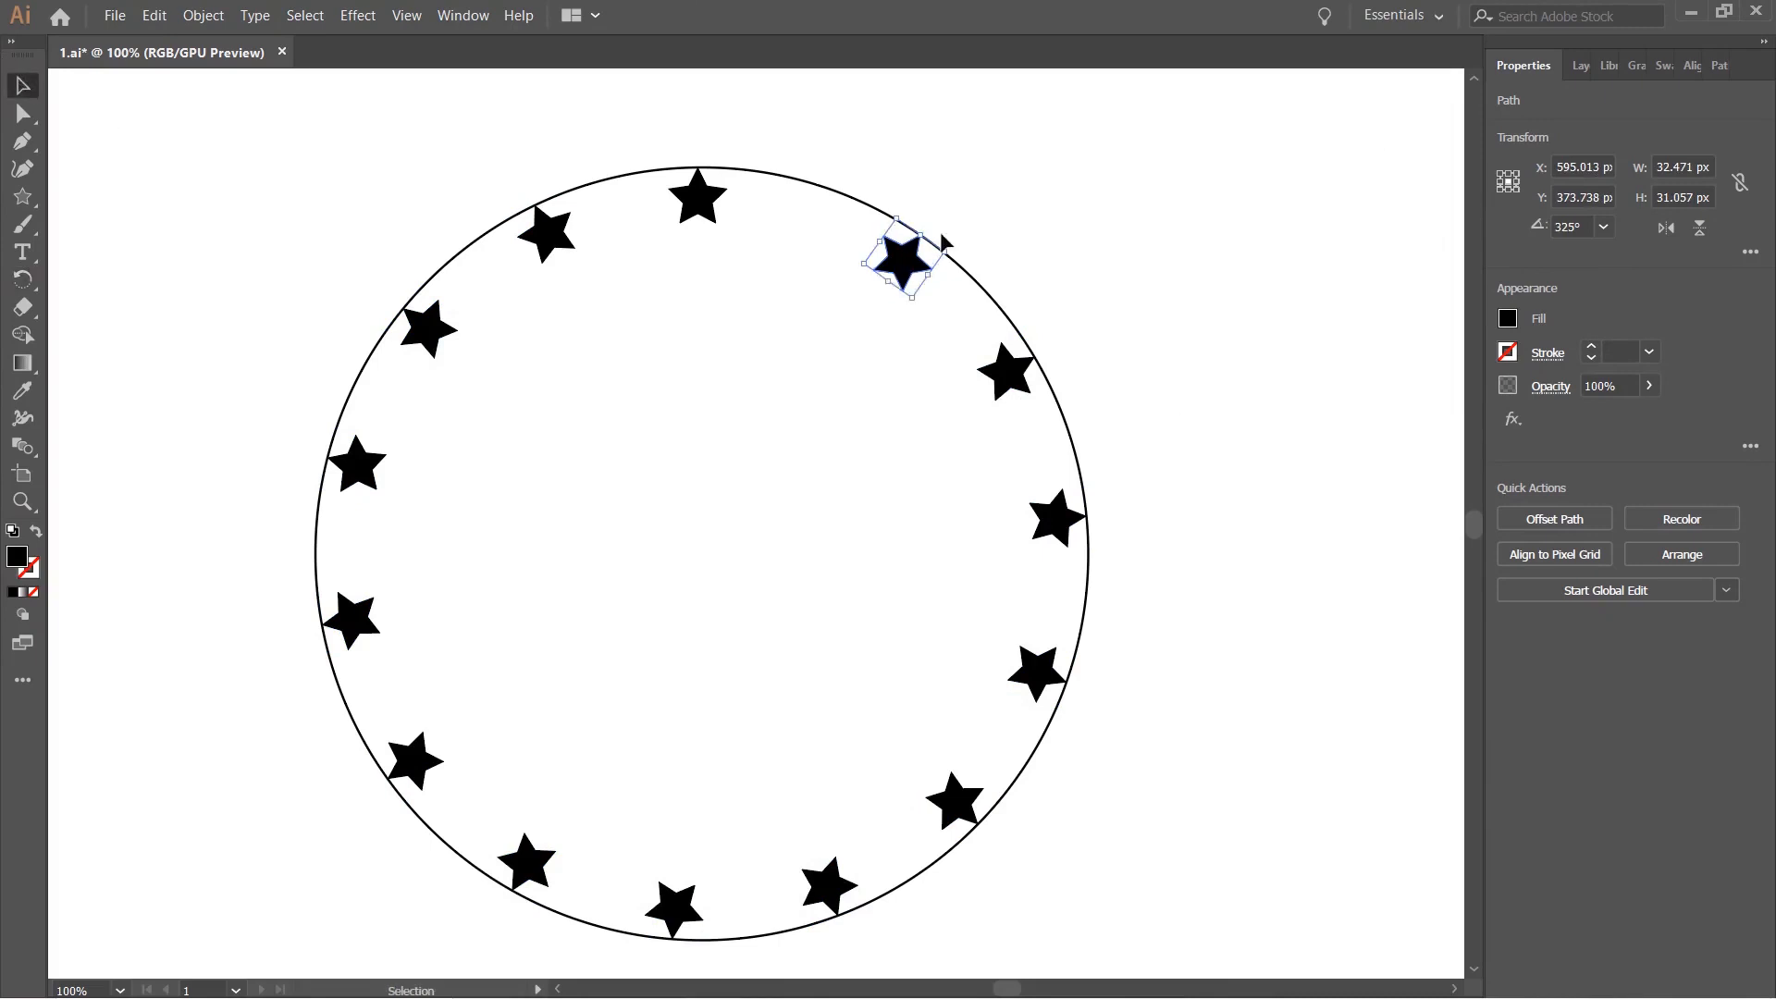
click(1131, 220)
click(905, 262)
click(702, 207)
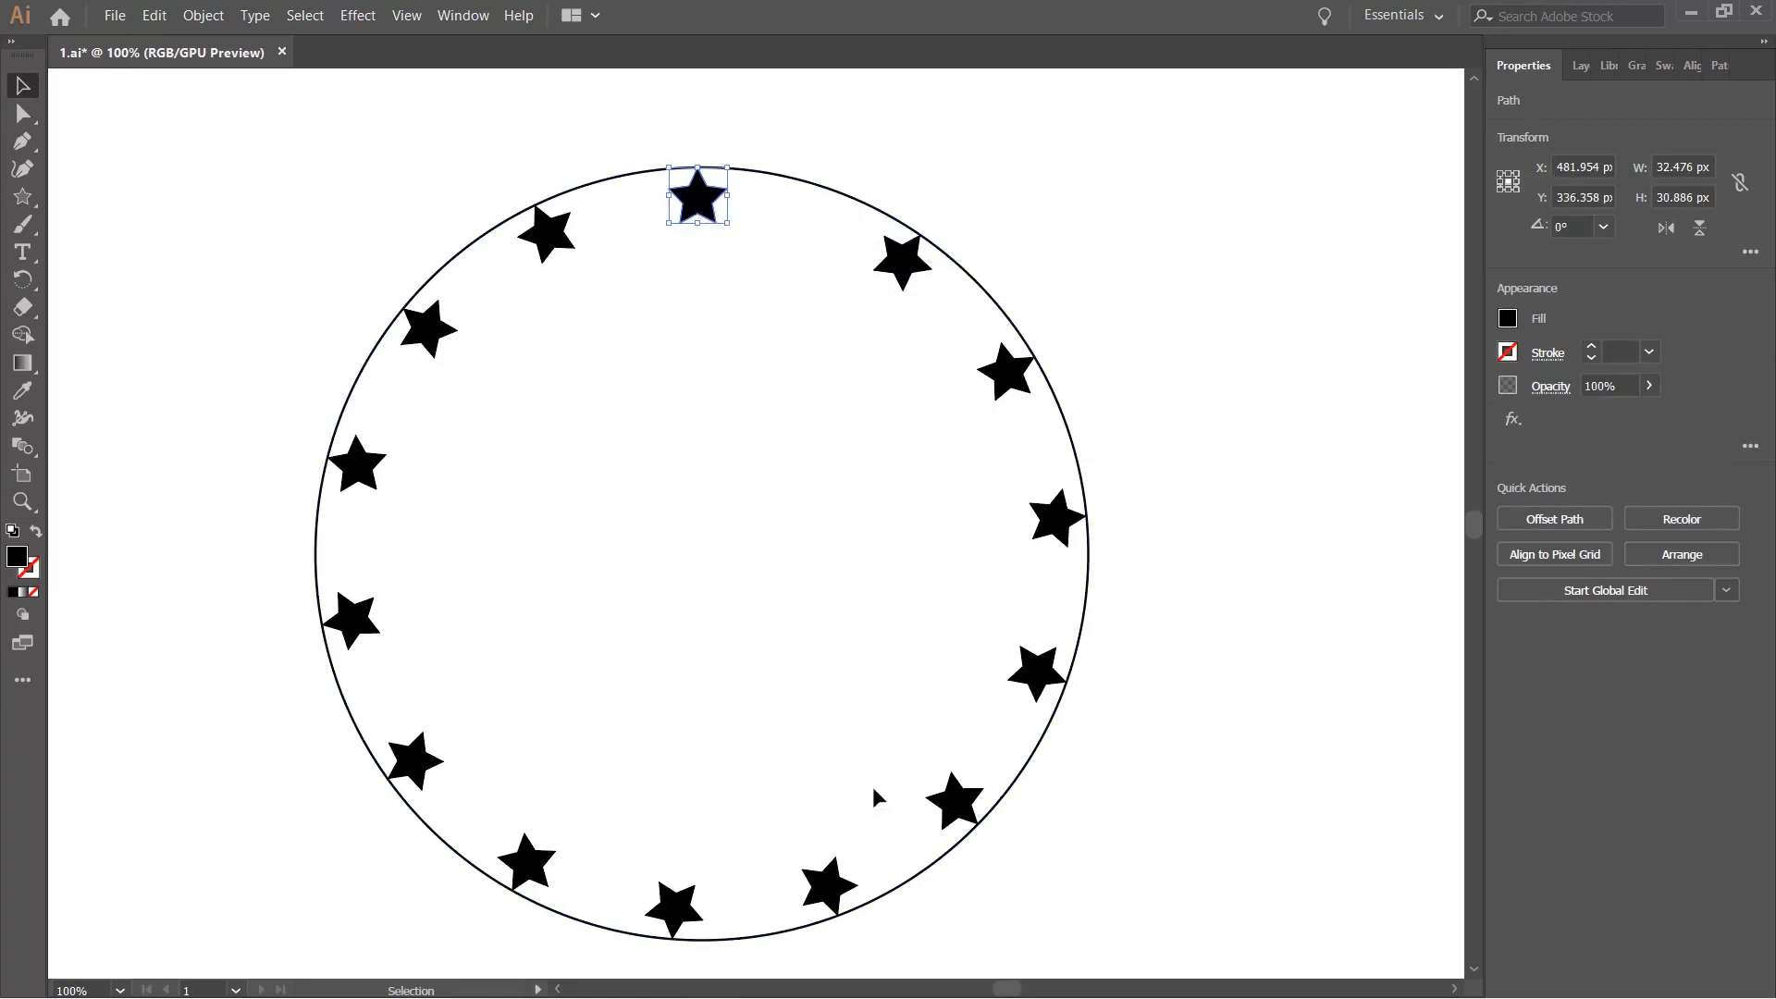
click(1086, 169)
Examine how the stars sit along the circle and the gap between the last copy and the original top star.
scroll(886, 174, up, 1)
drag(847, 251, 1019, 309)
scroll(751, 292, down, 1)
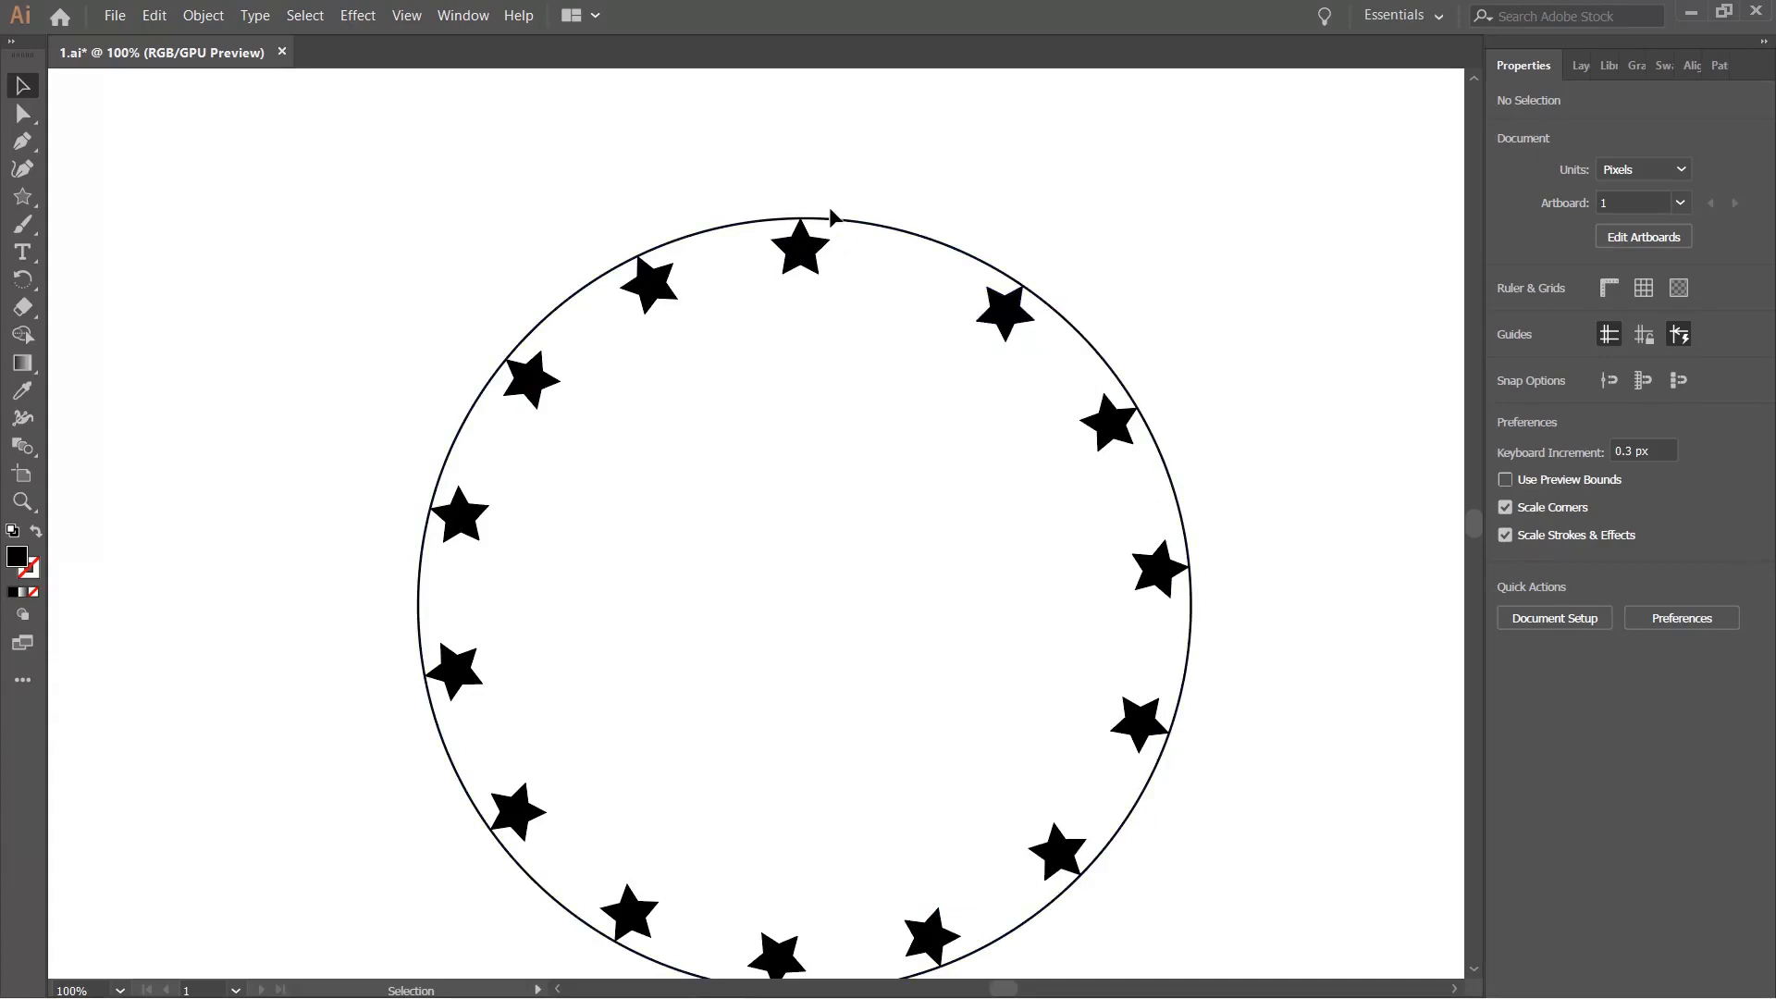
alt+scroll(902, 173, up, 4)
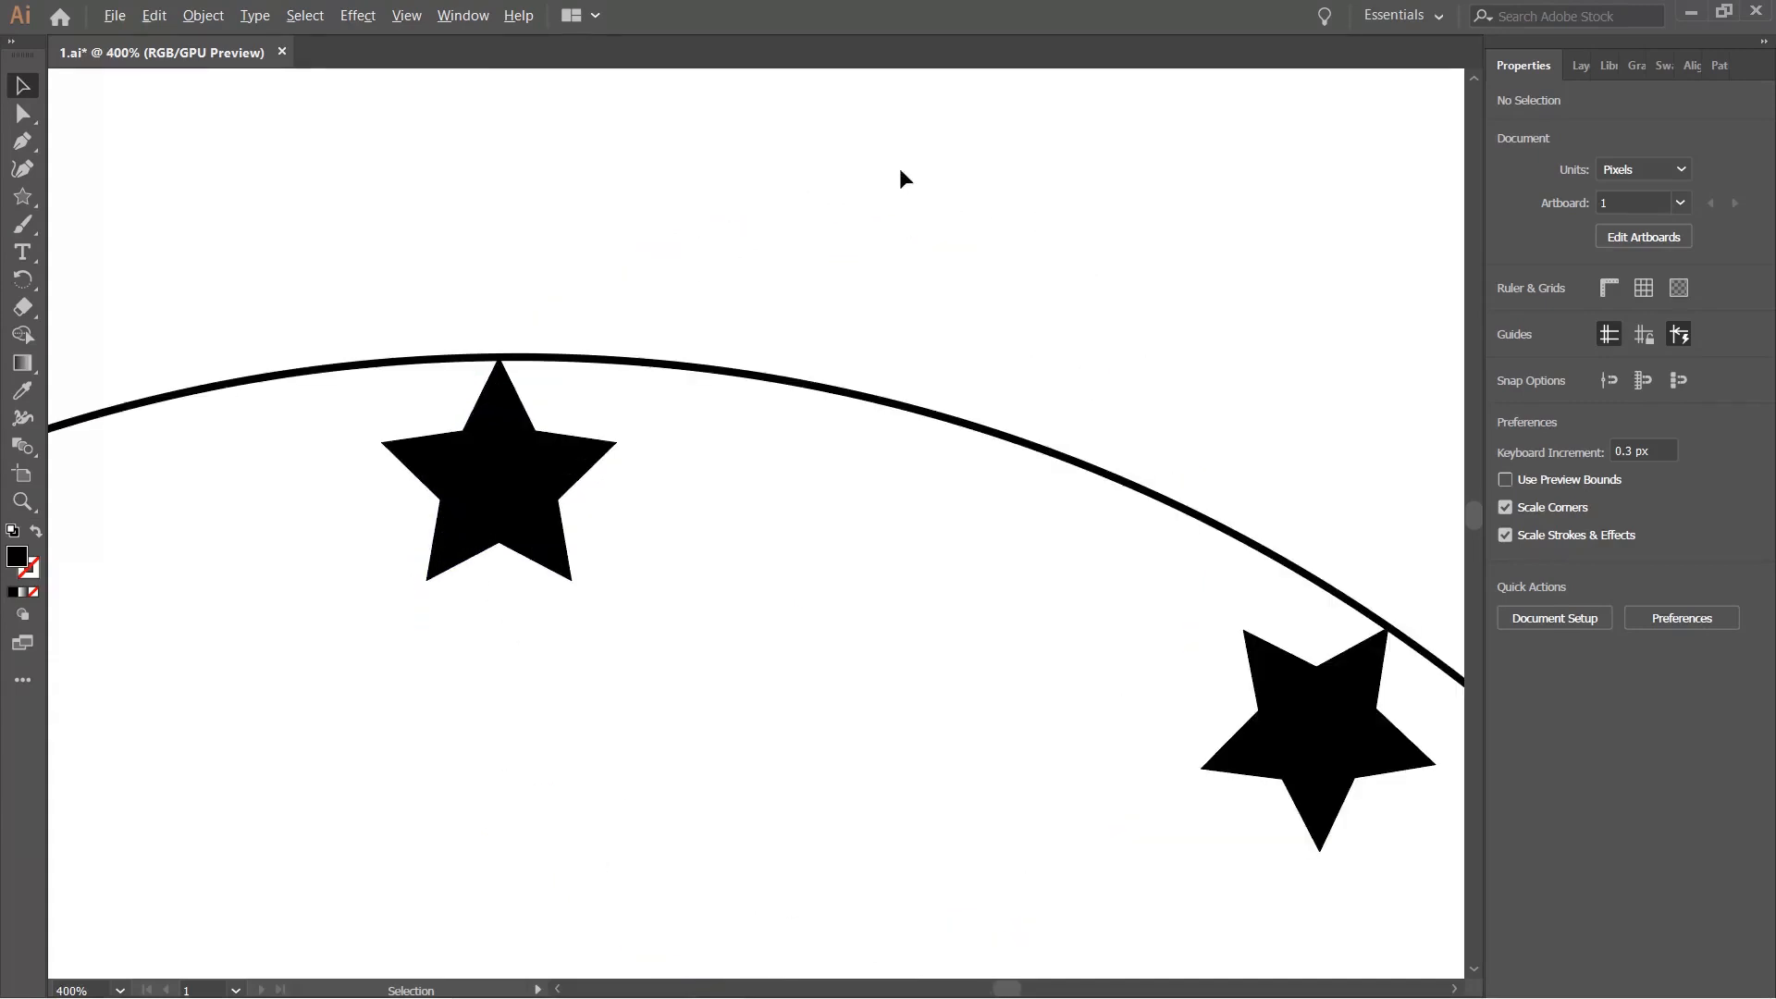
alt+scroll(868, 509, down, 2)
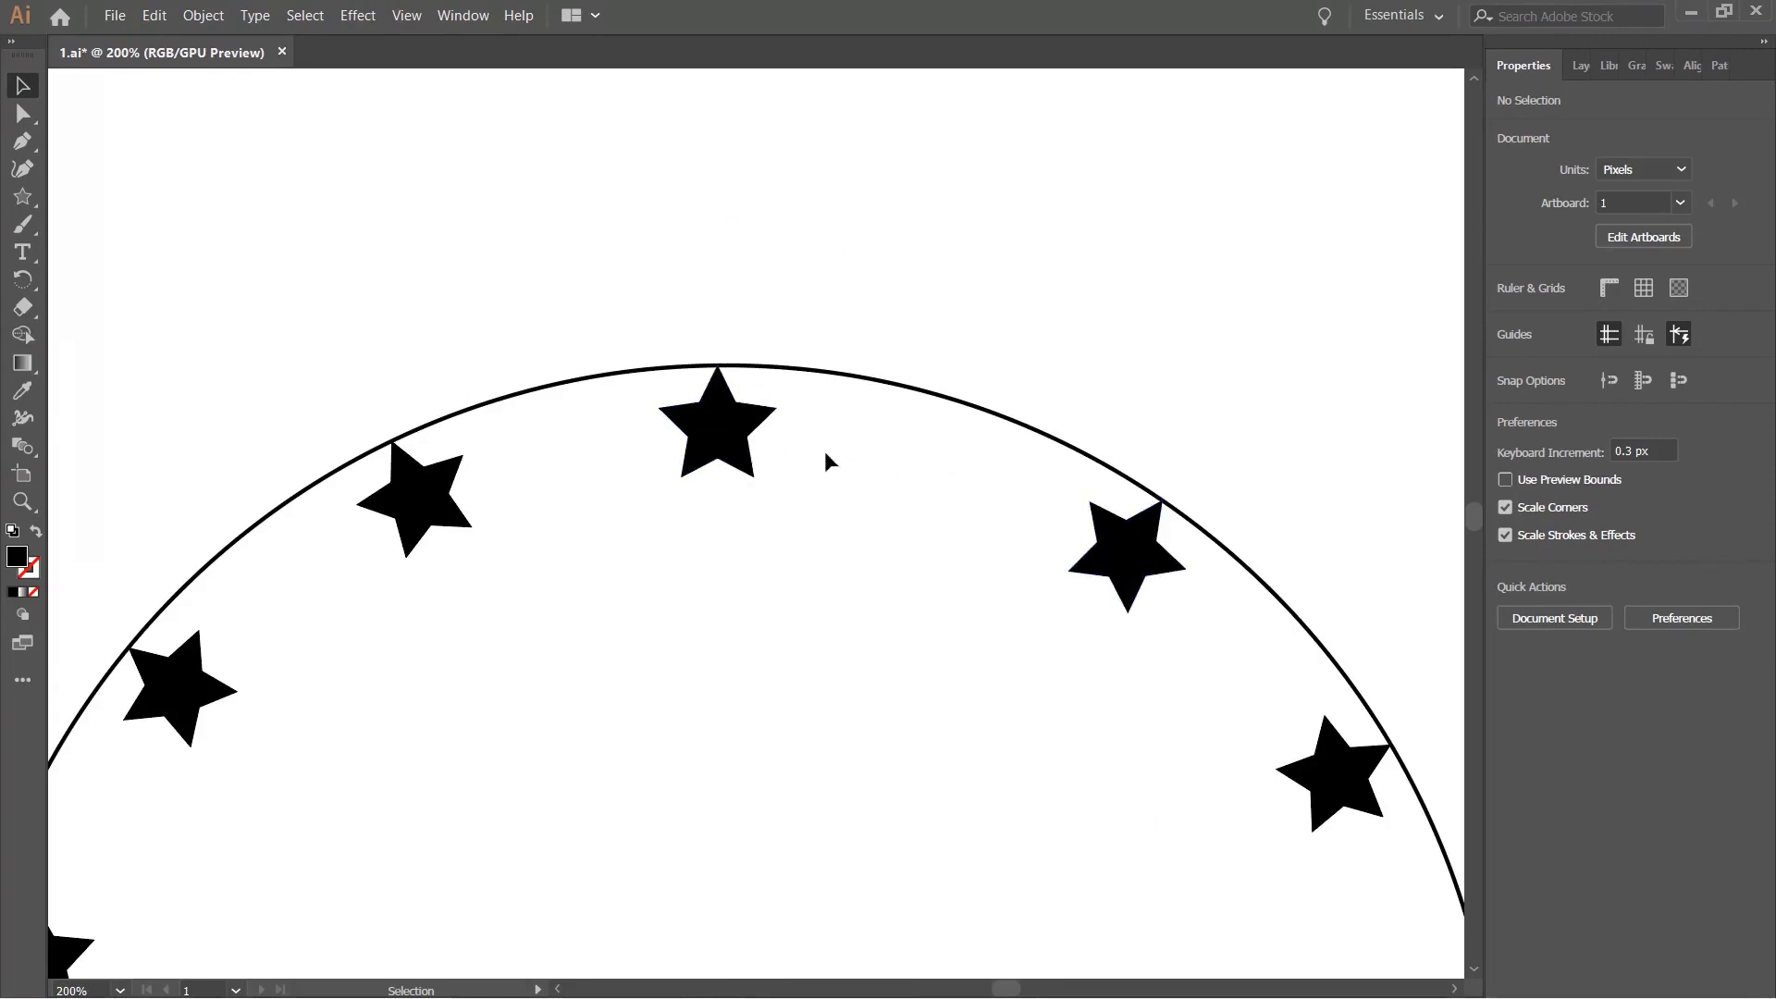
alt+scroll(845, 447, down, 2)
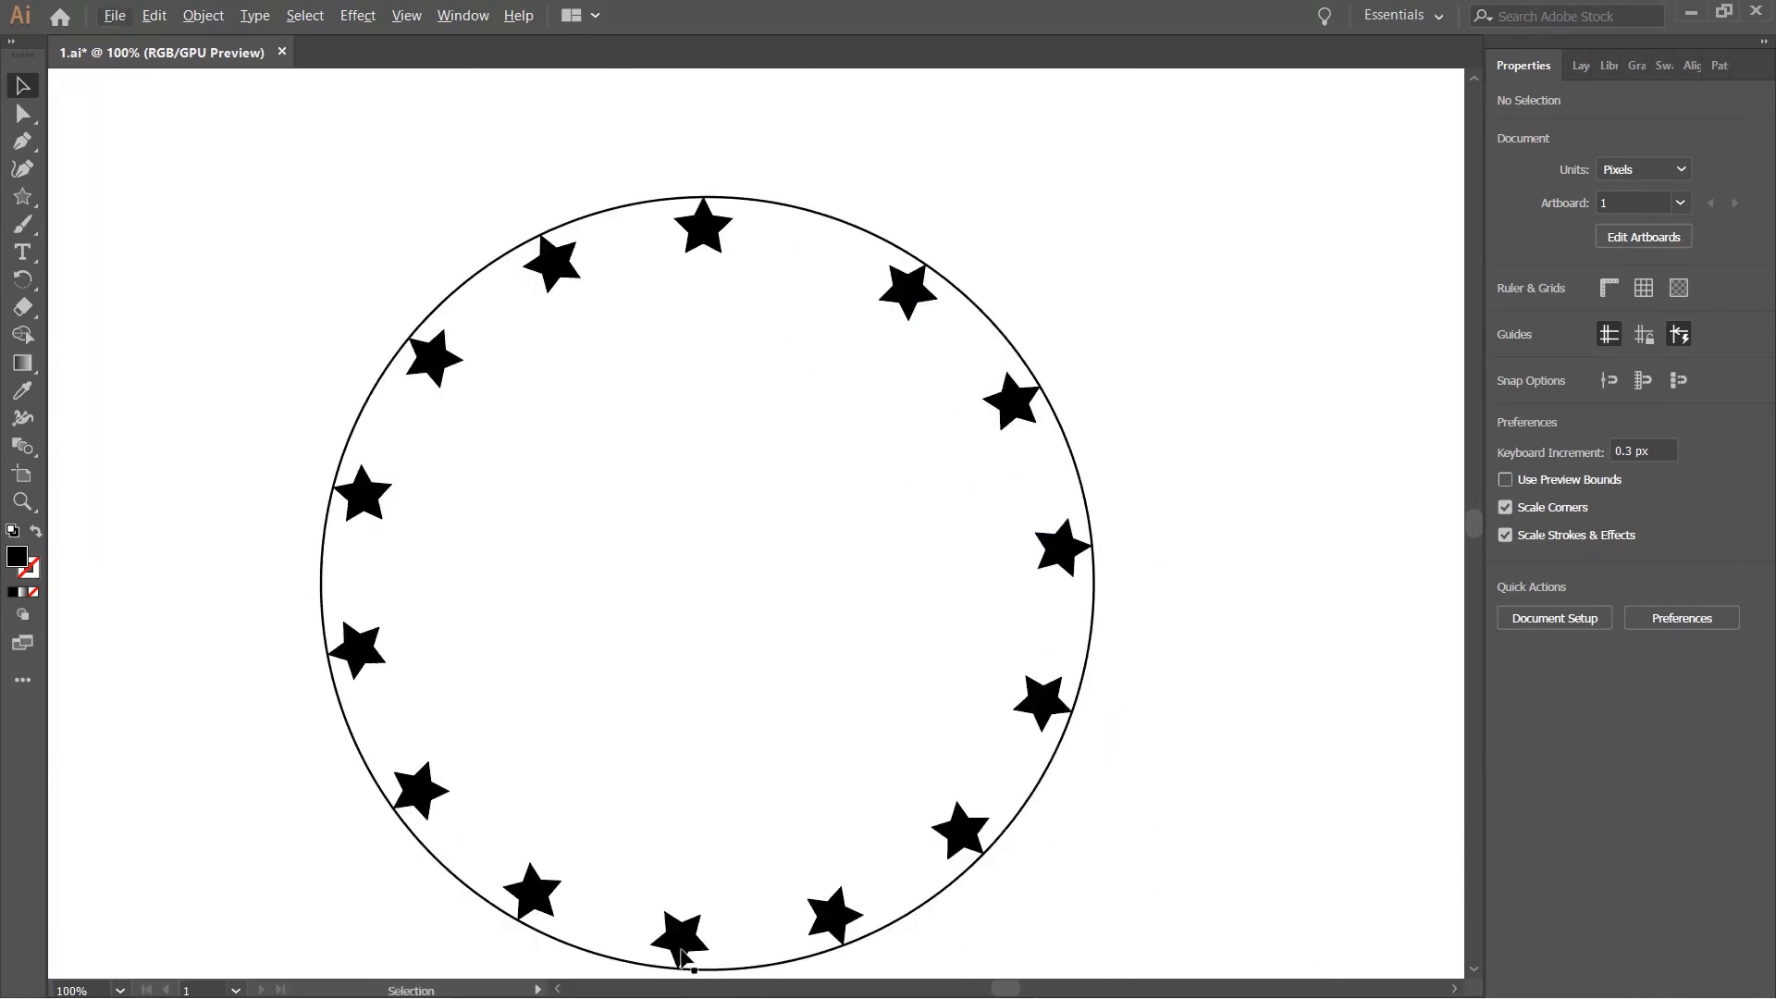
alt+scroll(741, 297, up, 1)
scroll(796, 319, up, 1)
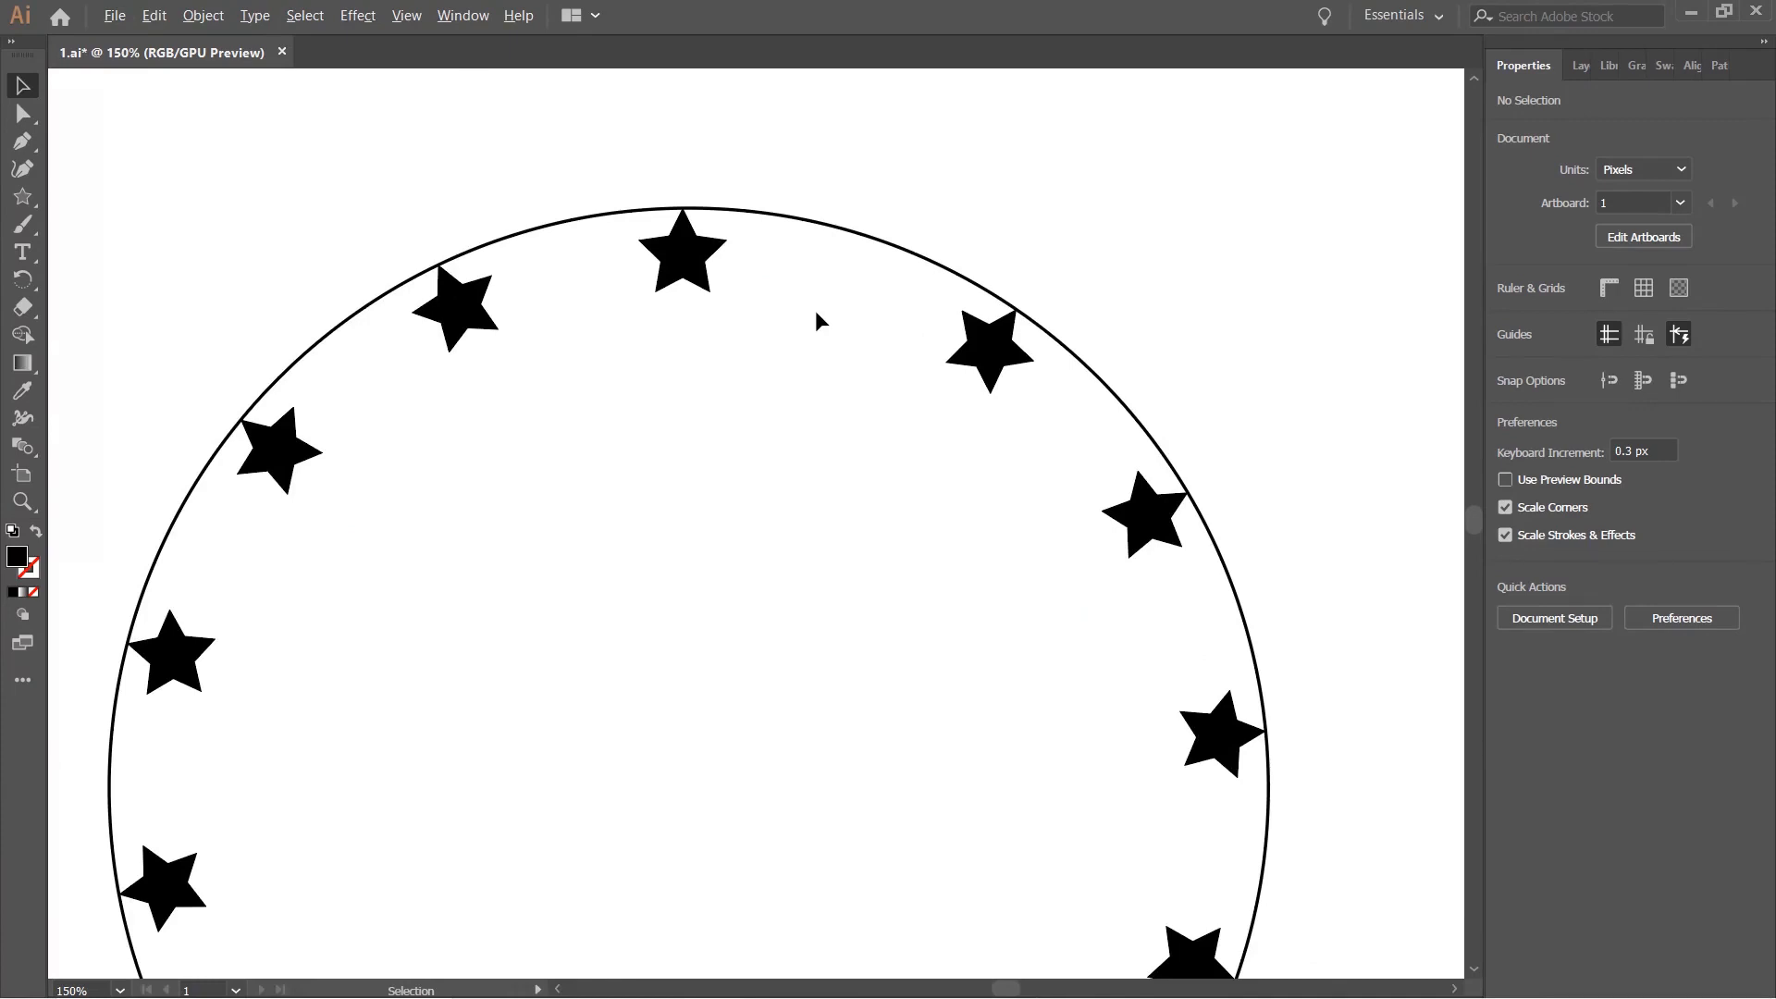
Undo all the rotated star copies until only the original top star remains on the circle.
alt+scroll(814, 309, down, 1)
scroll(834, 307, down, 2)
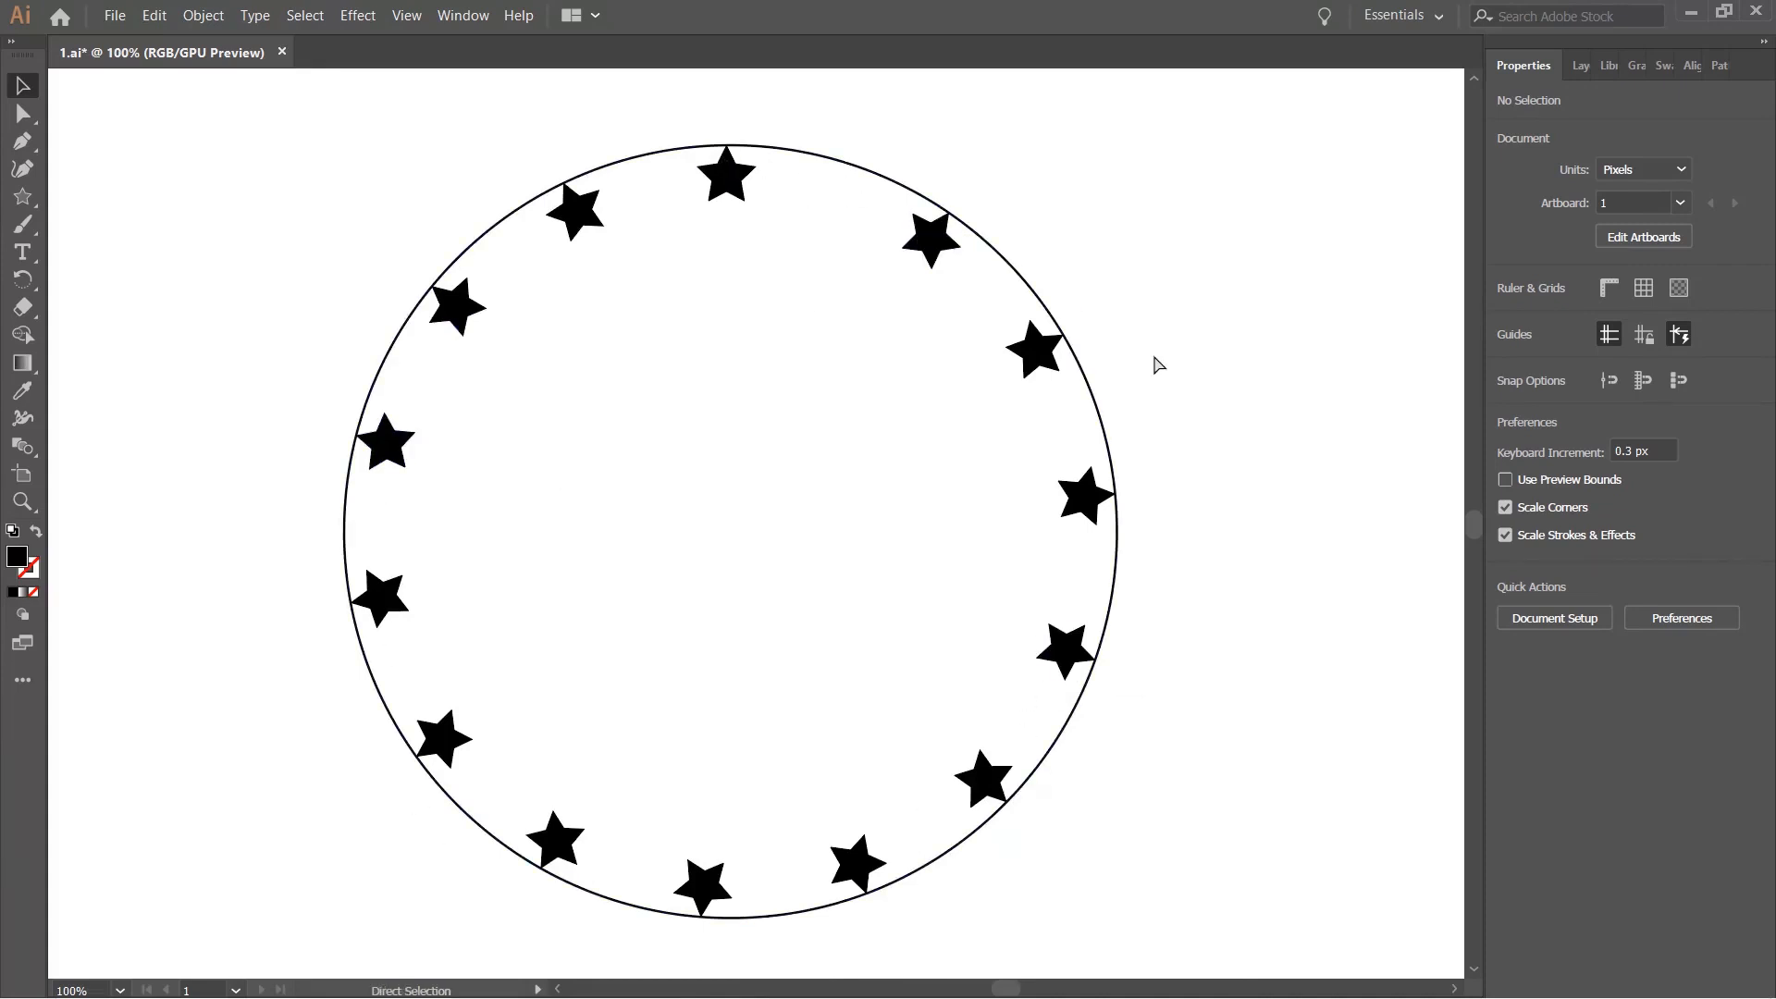
key(ctrl+z)
key(ctrl+z)
key(ctrl+z)
key(ctrl+z)
key(ctrl+z)
key(ctrl+z)
key(ctrl+z)
key(ctrl+z)
key(ctrl+z)
key(ctrl+z)
key(ctrl+z)
key(ctrl+z)
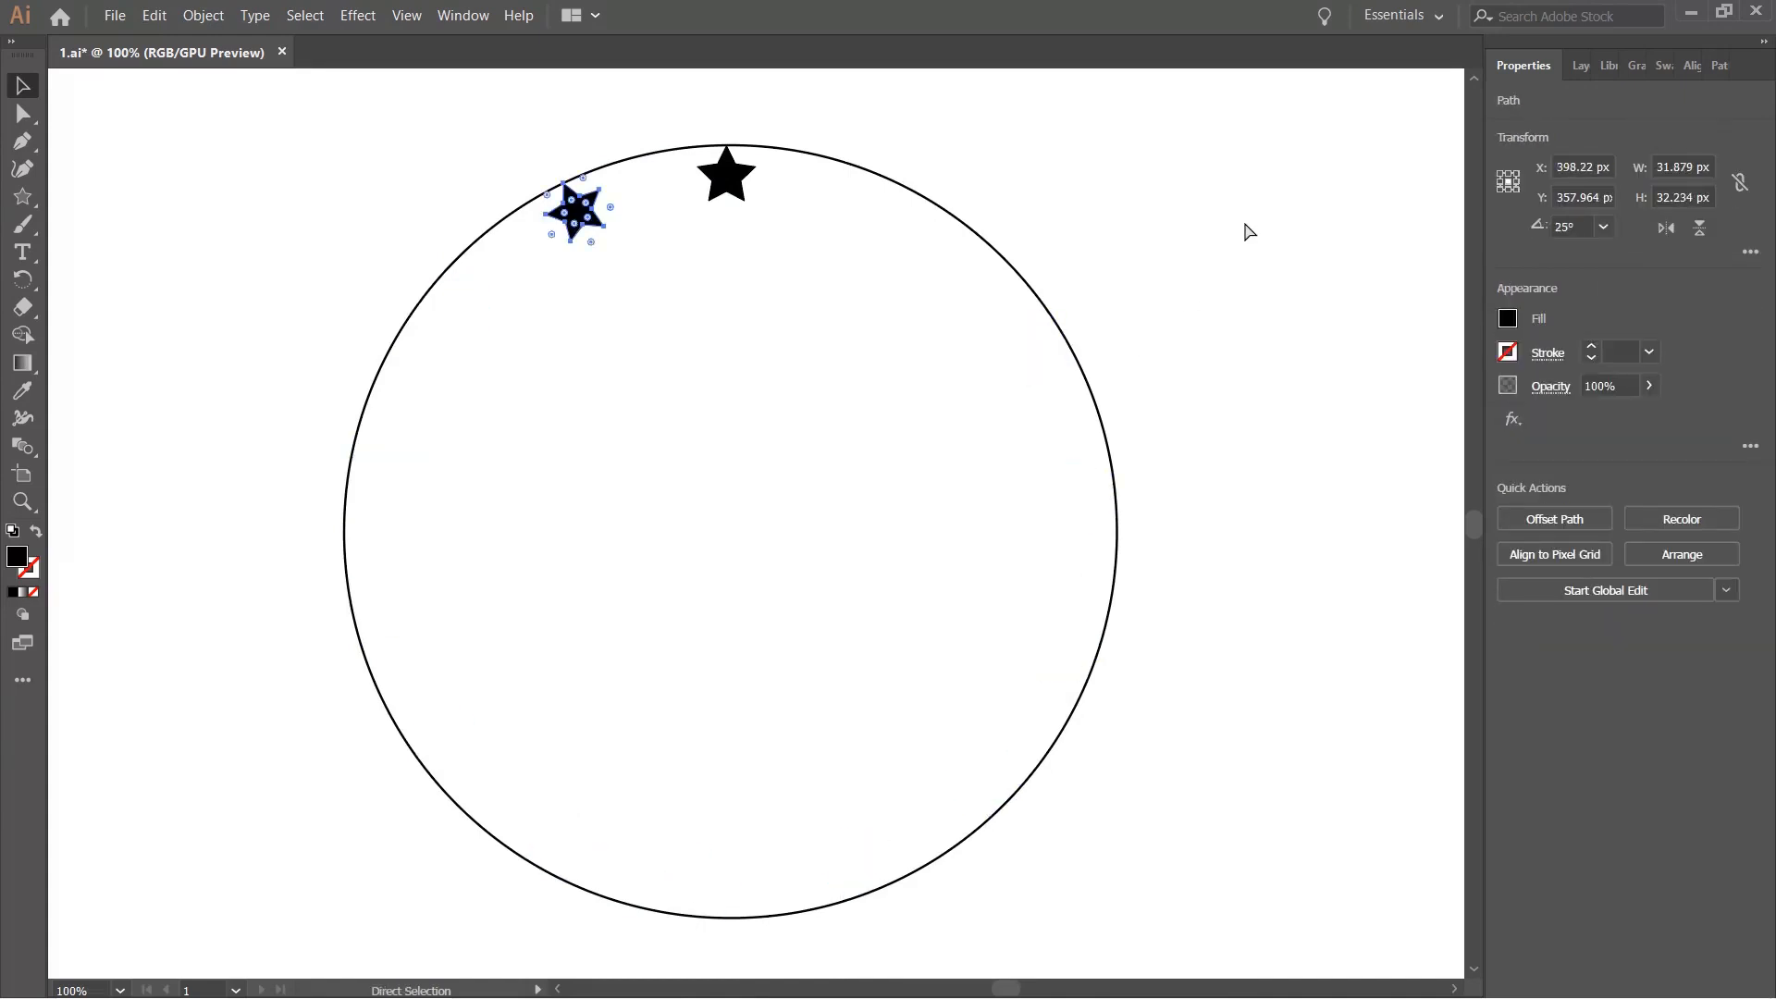
key(ctrl+z)
Select the top star, switch to outline view and set the Rotate pivot at the circle's centre with the rotation options open.
click(1216, 220)
click(725, 184)
click(1031, 179)
drag(1005, 175, 1019, 272)
click(749, 283)
click(1127, 191)
click(730, 268)
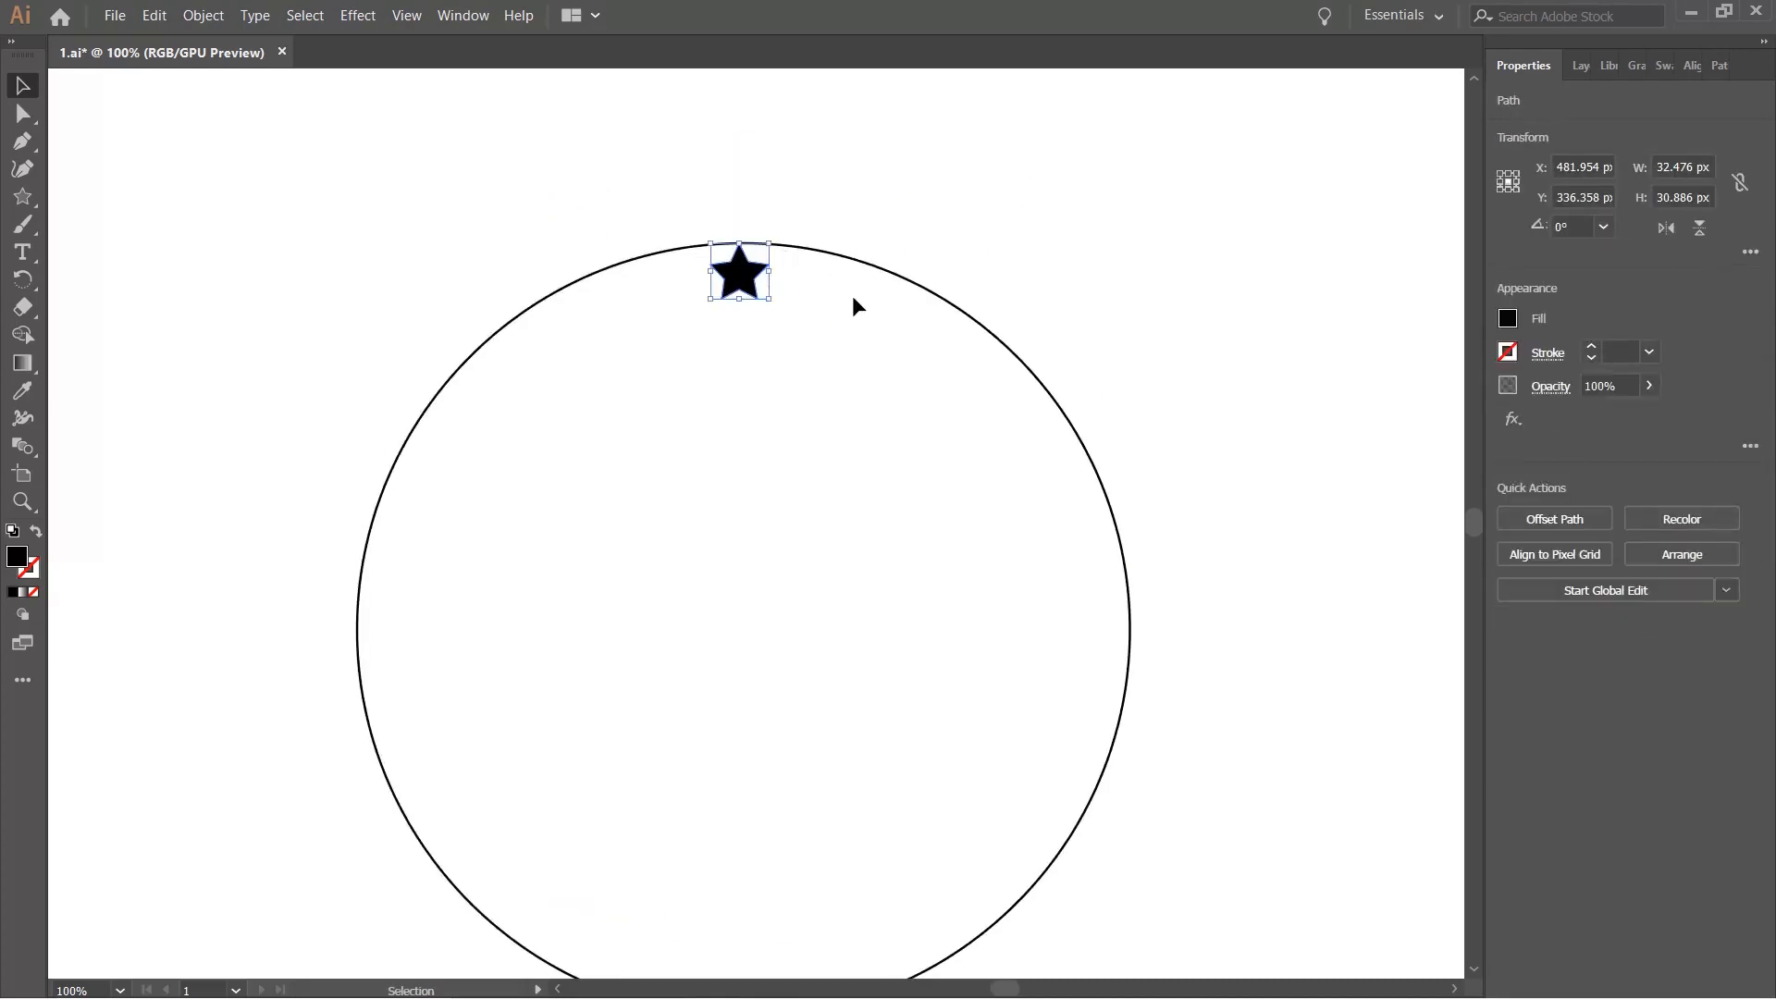
key(r)
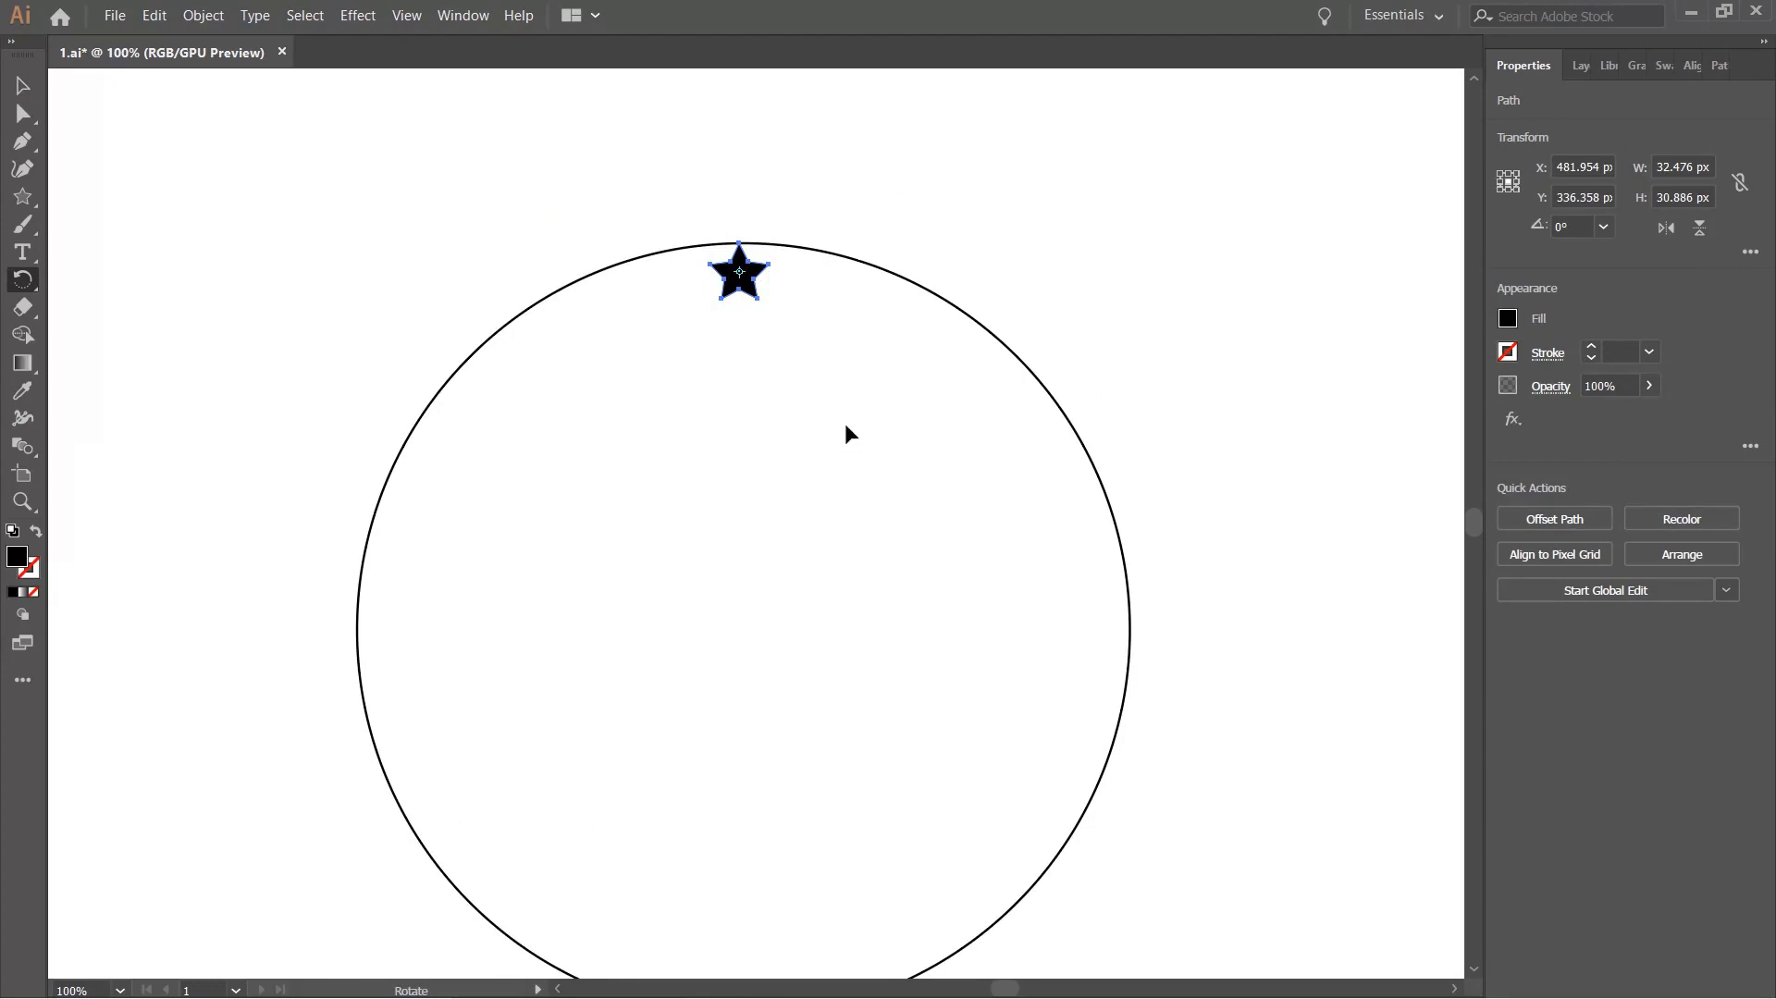
key(ctrl+t)
click(1035, 161)
key(ctrl+y)
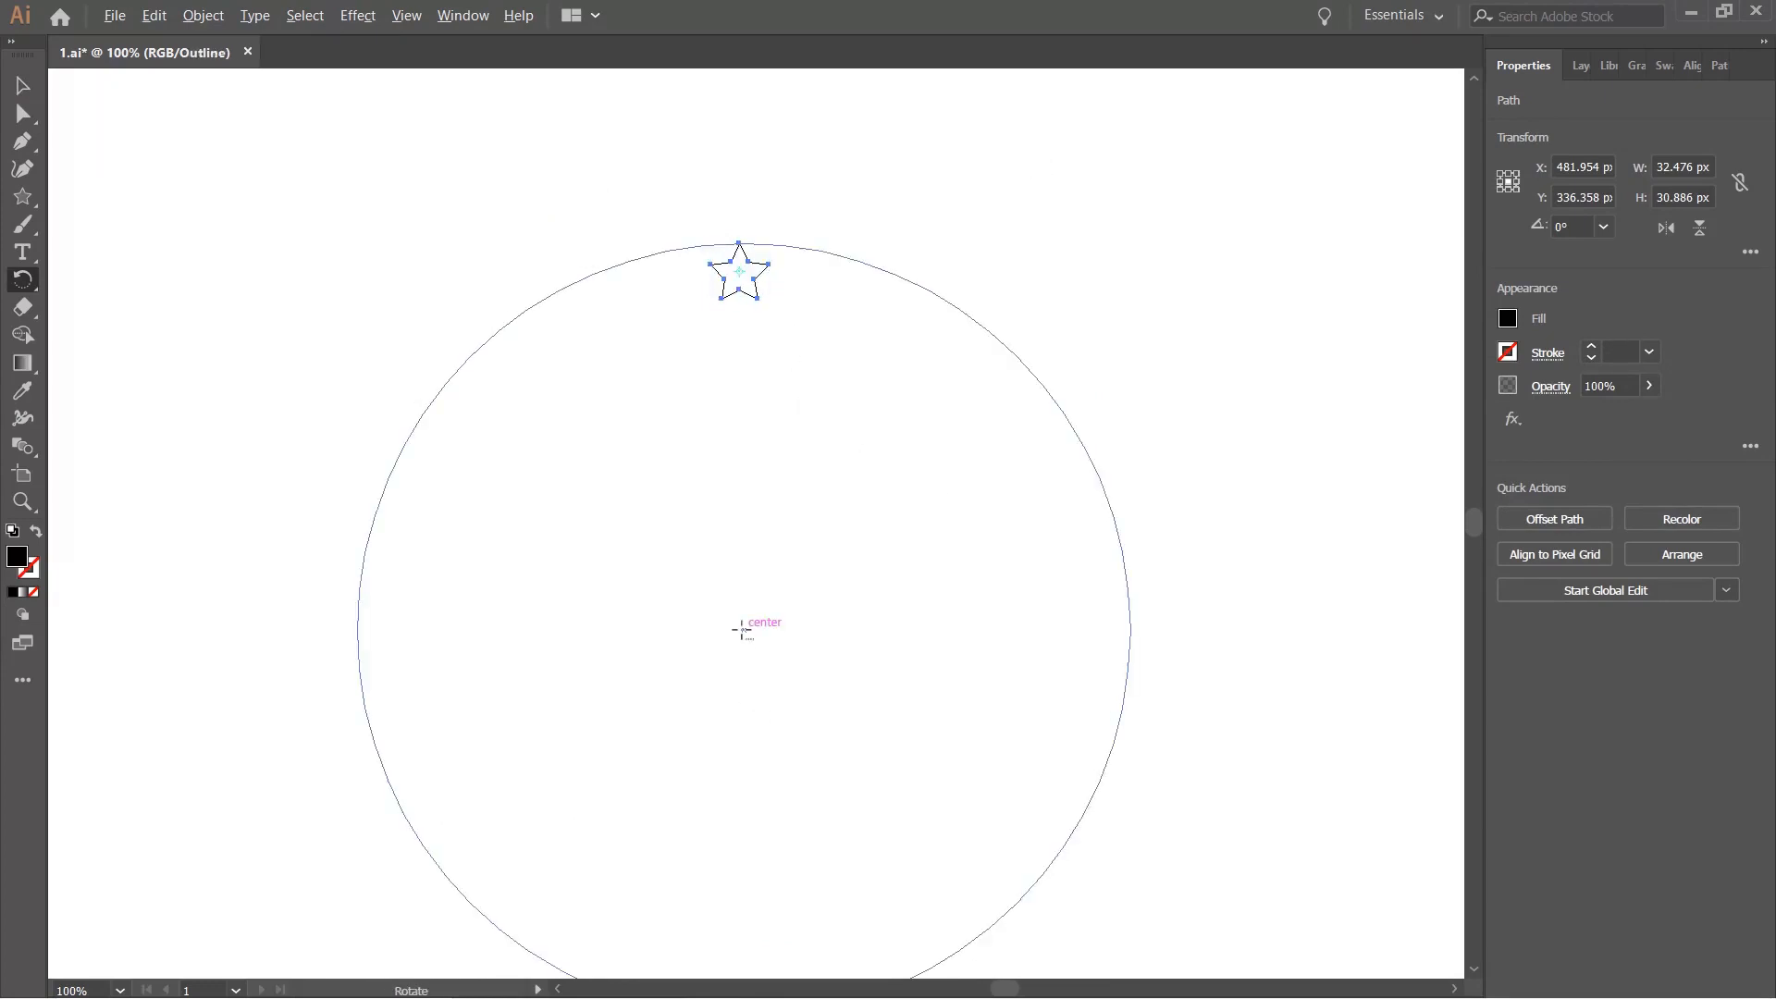
alt+click(742, 630)
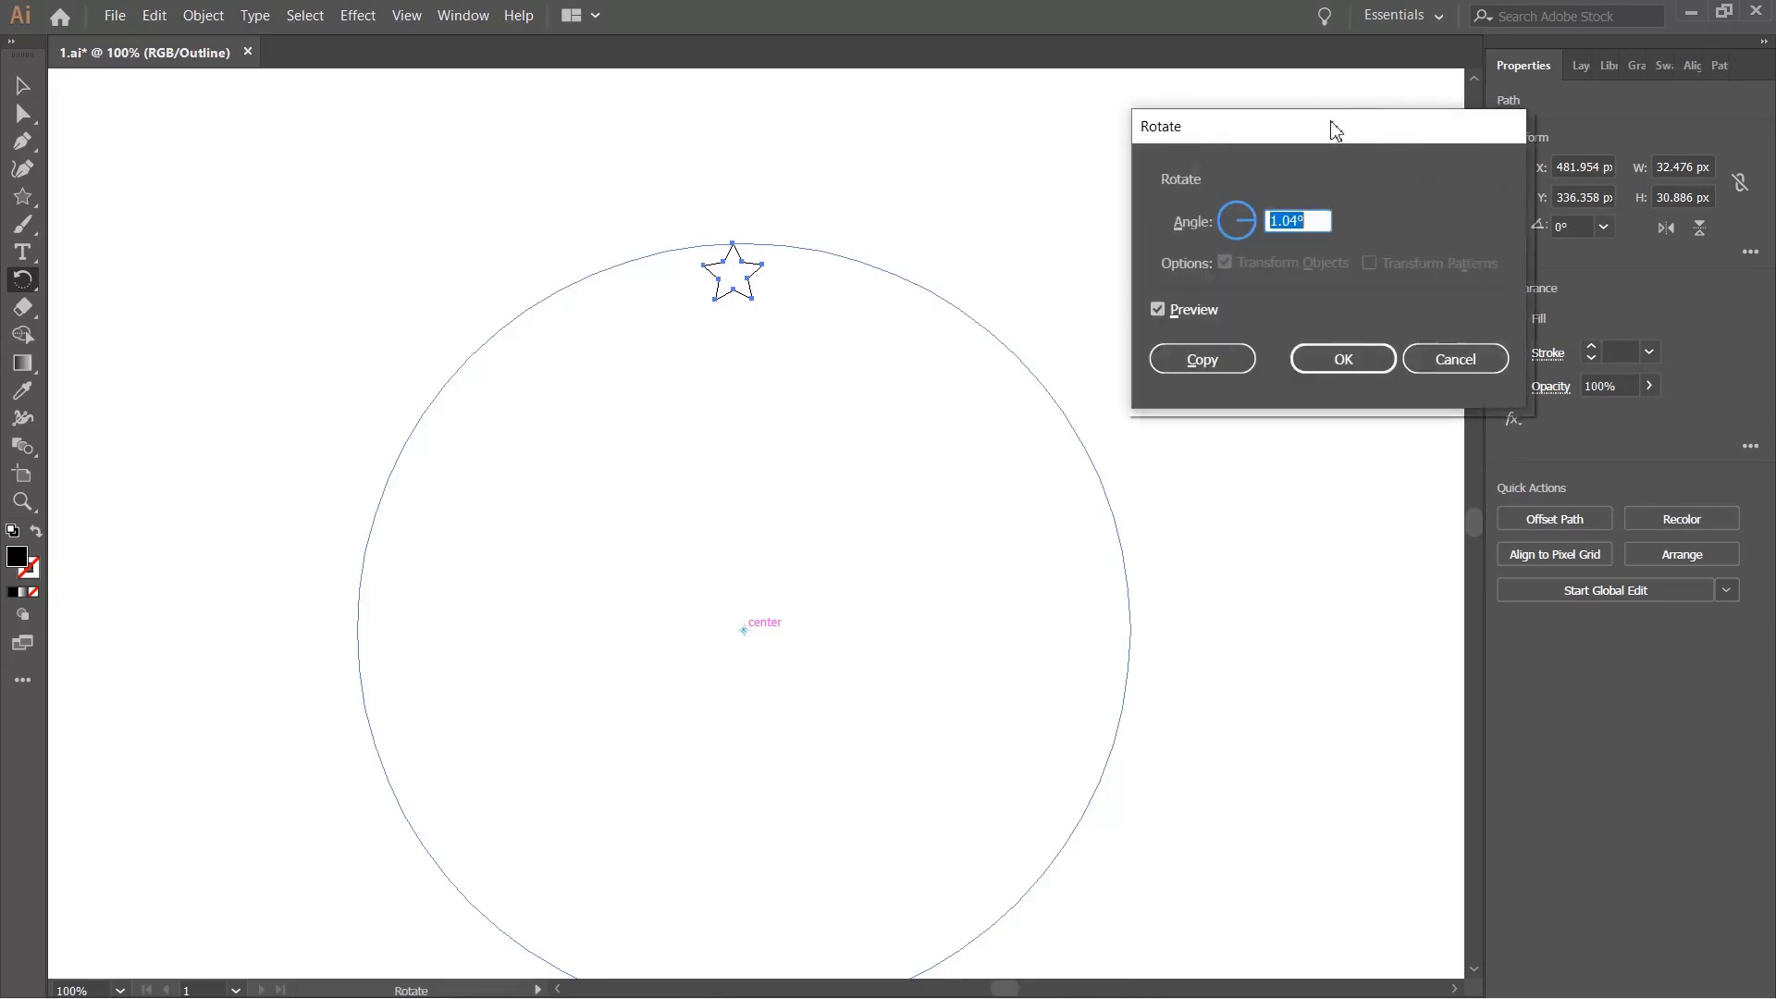
Set the rotation angle to 360/15 (24°) and create a rotated copy of the star around the circle's centre.
drag(1323, 138, 1342, 127)
click(1332, 207)
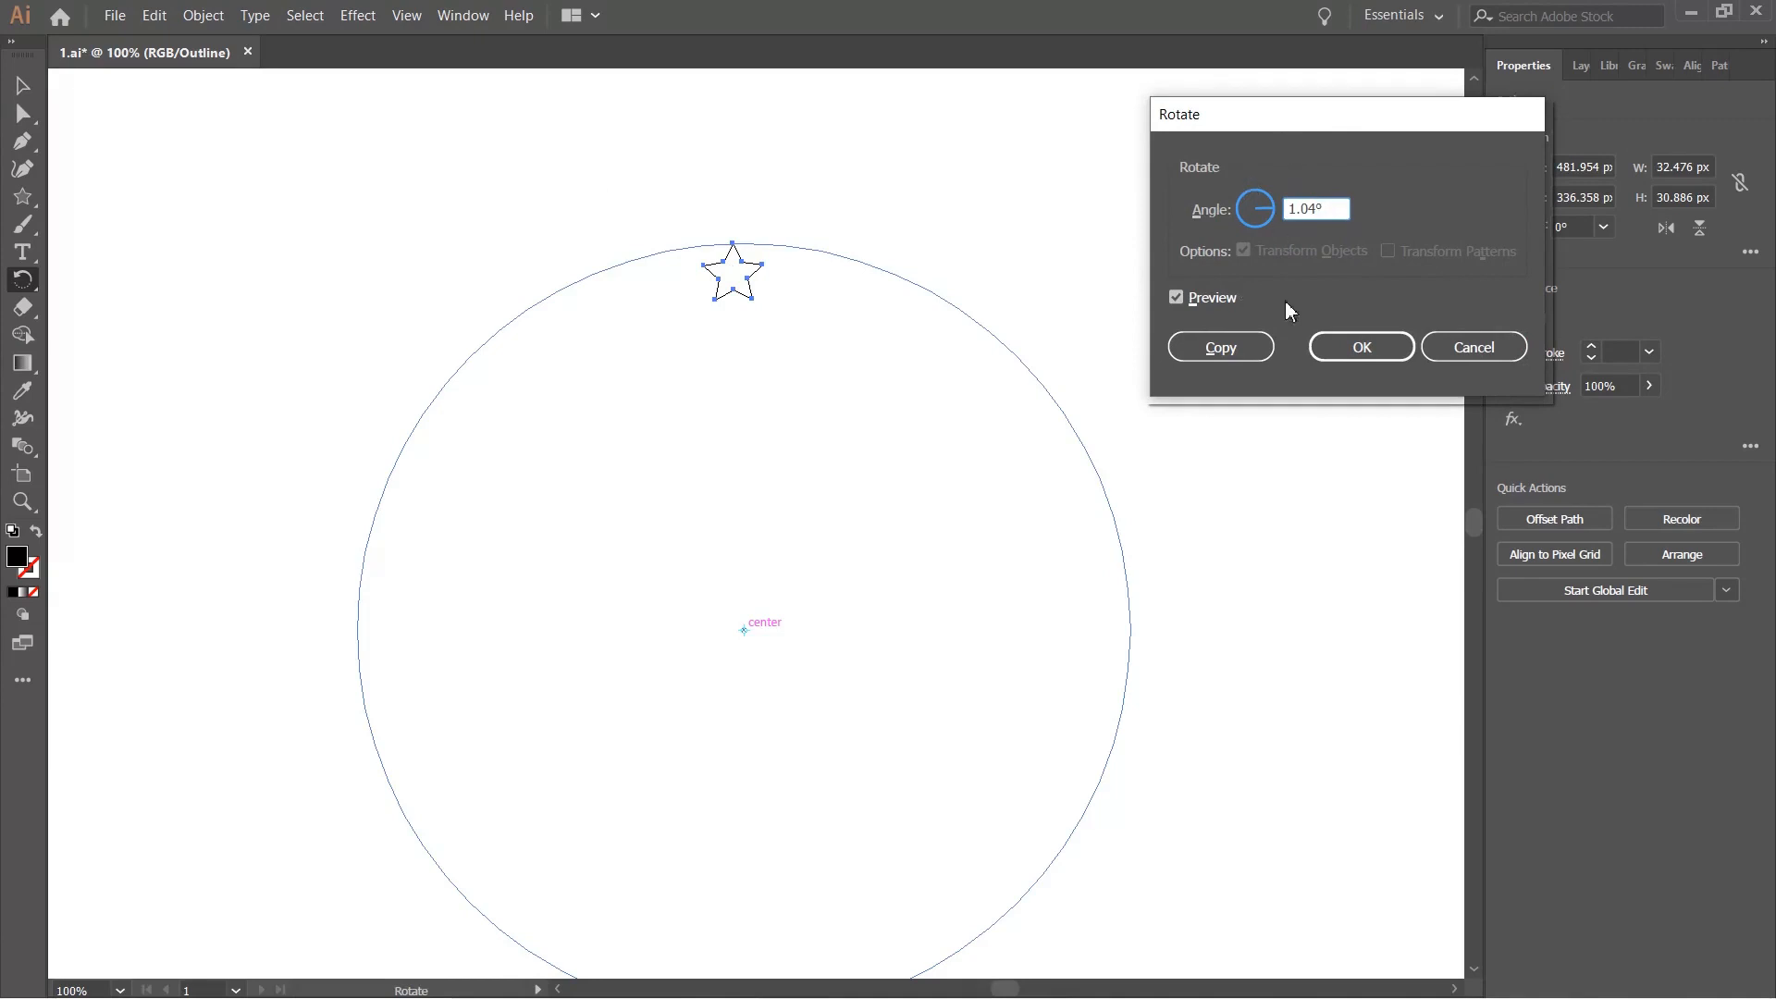
drag(1332, 135, 1372, 188)
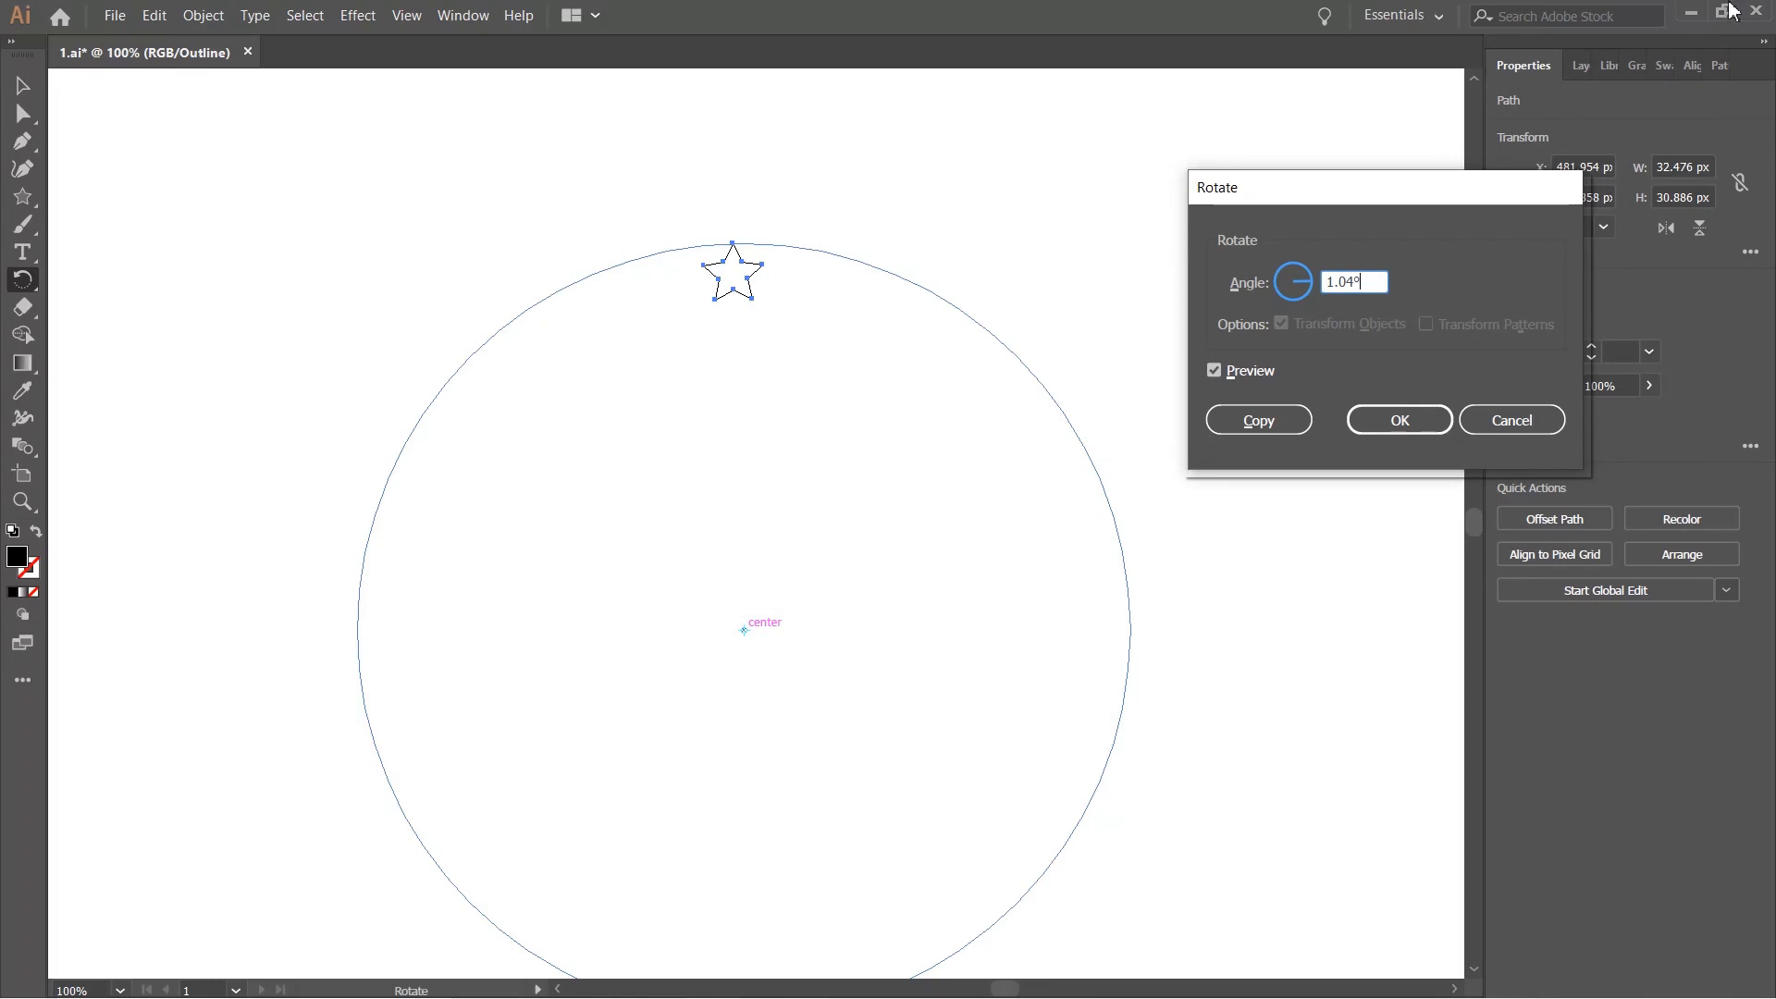
drag(1367, 276, 1267, 297)
text(15)
drag(1415, 191, 1399, 190)
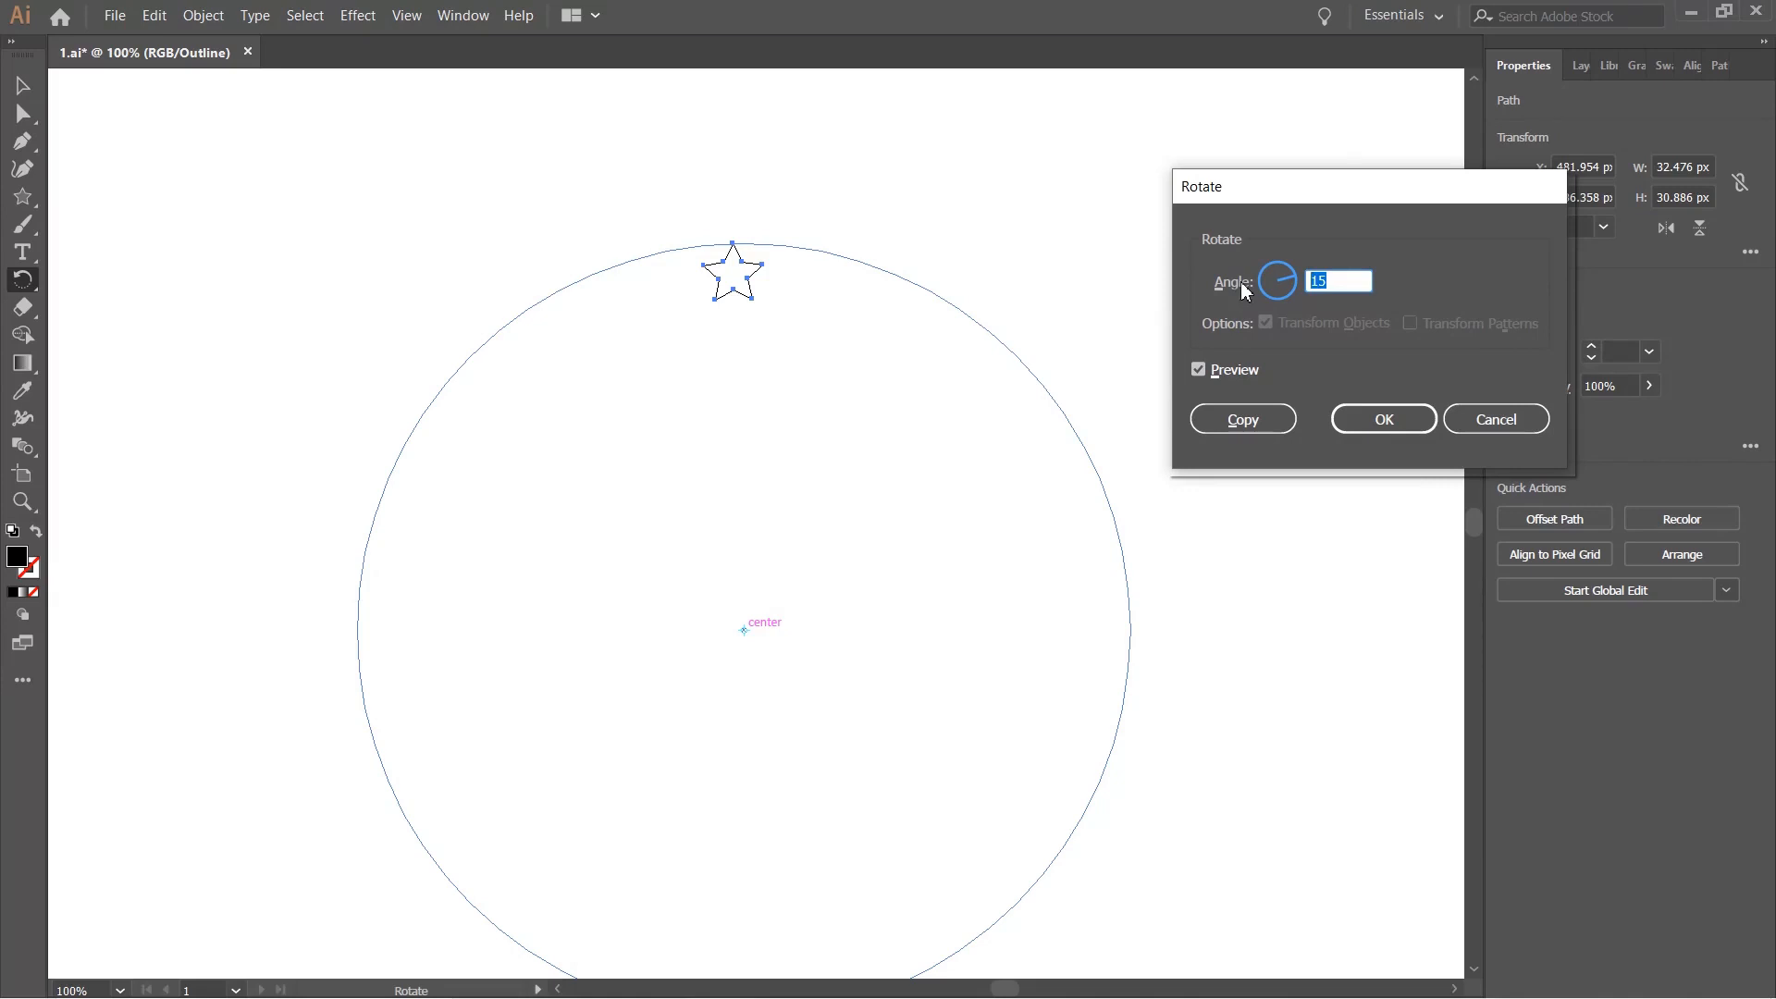
key(BackSpace)
text(60/15)
click(1257, 423)
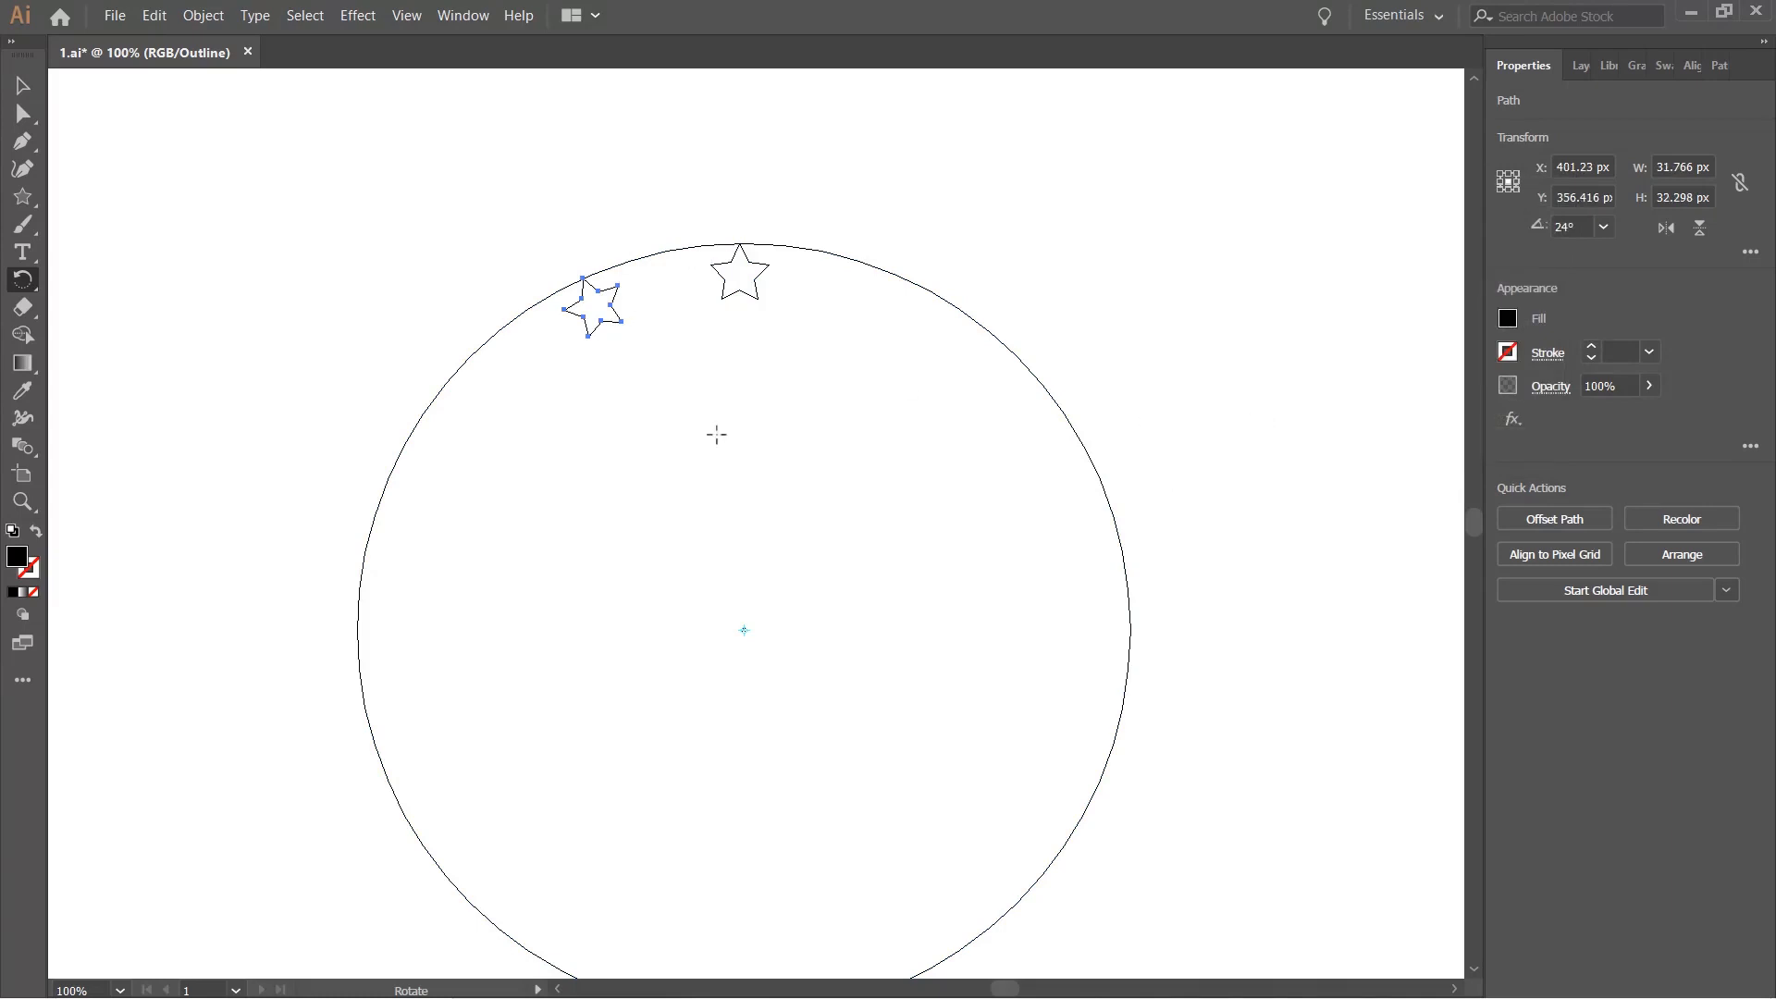
Repeat the 24° rotated copy thirteen more times to distribute stars evenly around the circle up to 336°.
key(ctrl+d)
key(ctrl+d)
key(ctrl+d)
key(ctrl+d)
key(ctrl+d)
key(ctrl+d)
key(ctrl+d)
key(ctrl+d)
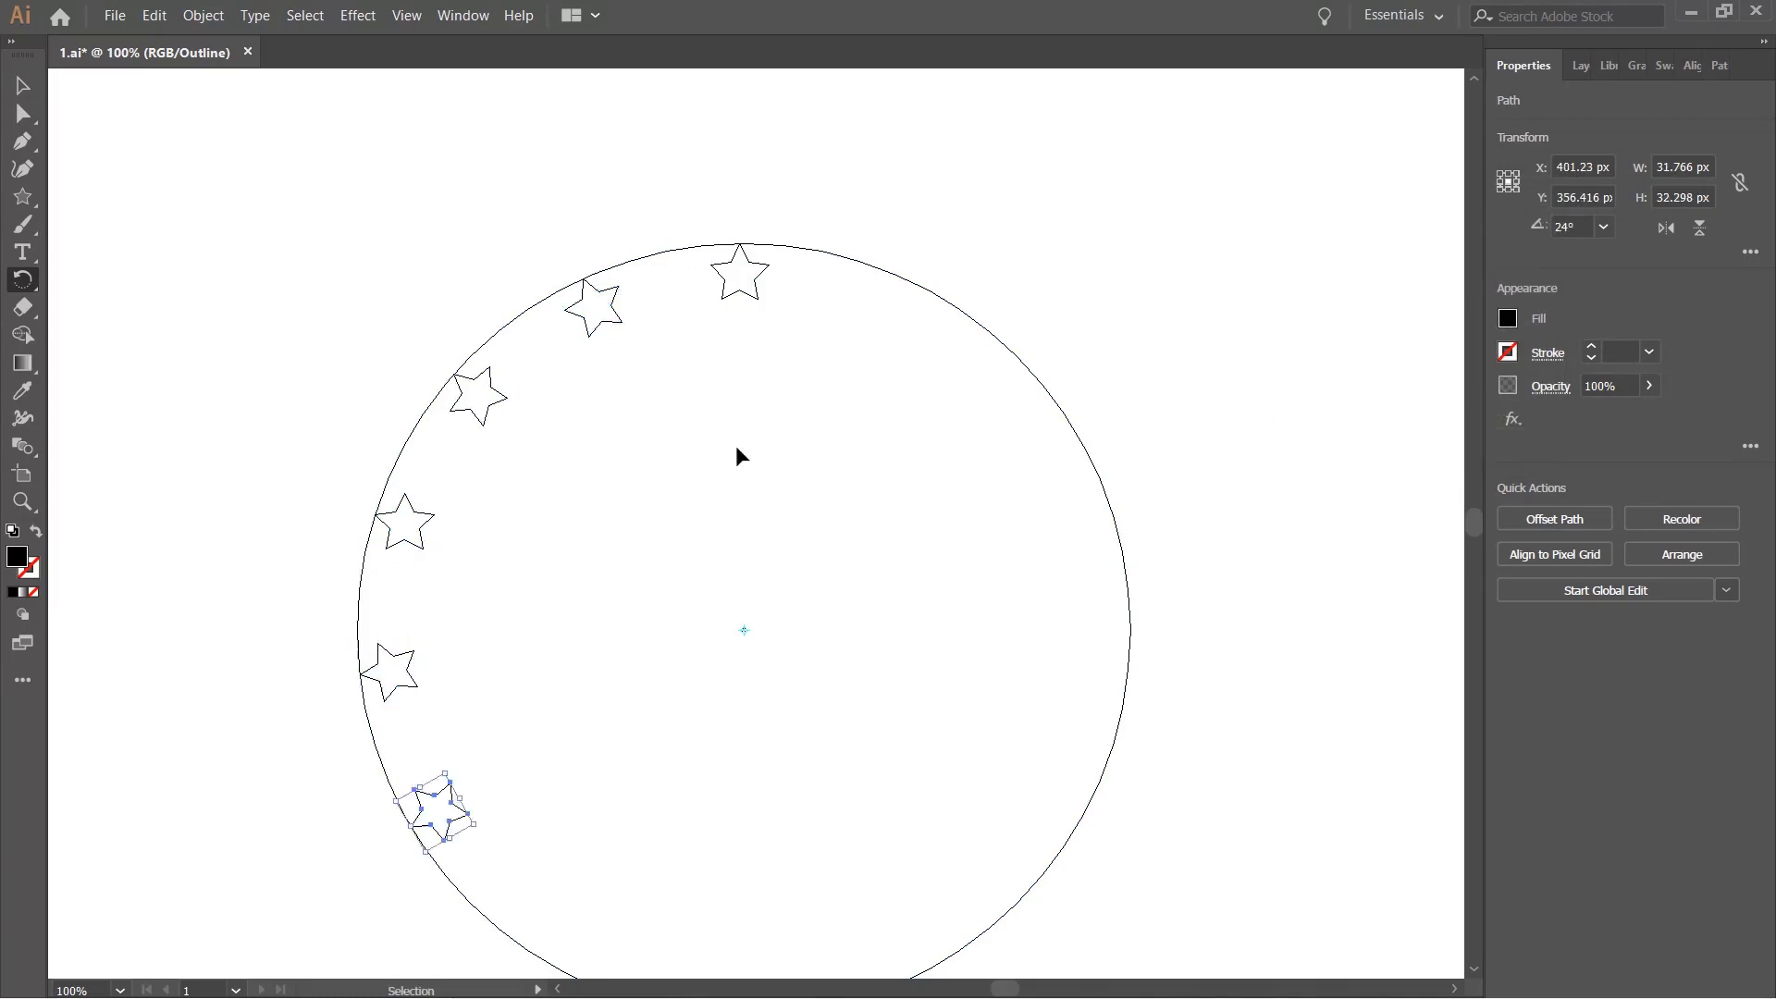
key(ctrl+d)
key(ctrl+d)
key(ctrl+d)
key(ctrl+d)
key(ctrl+d)
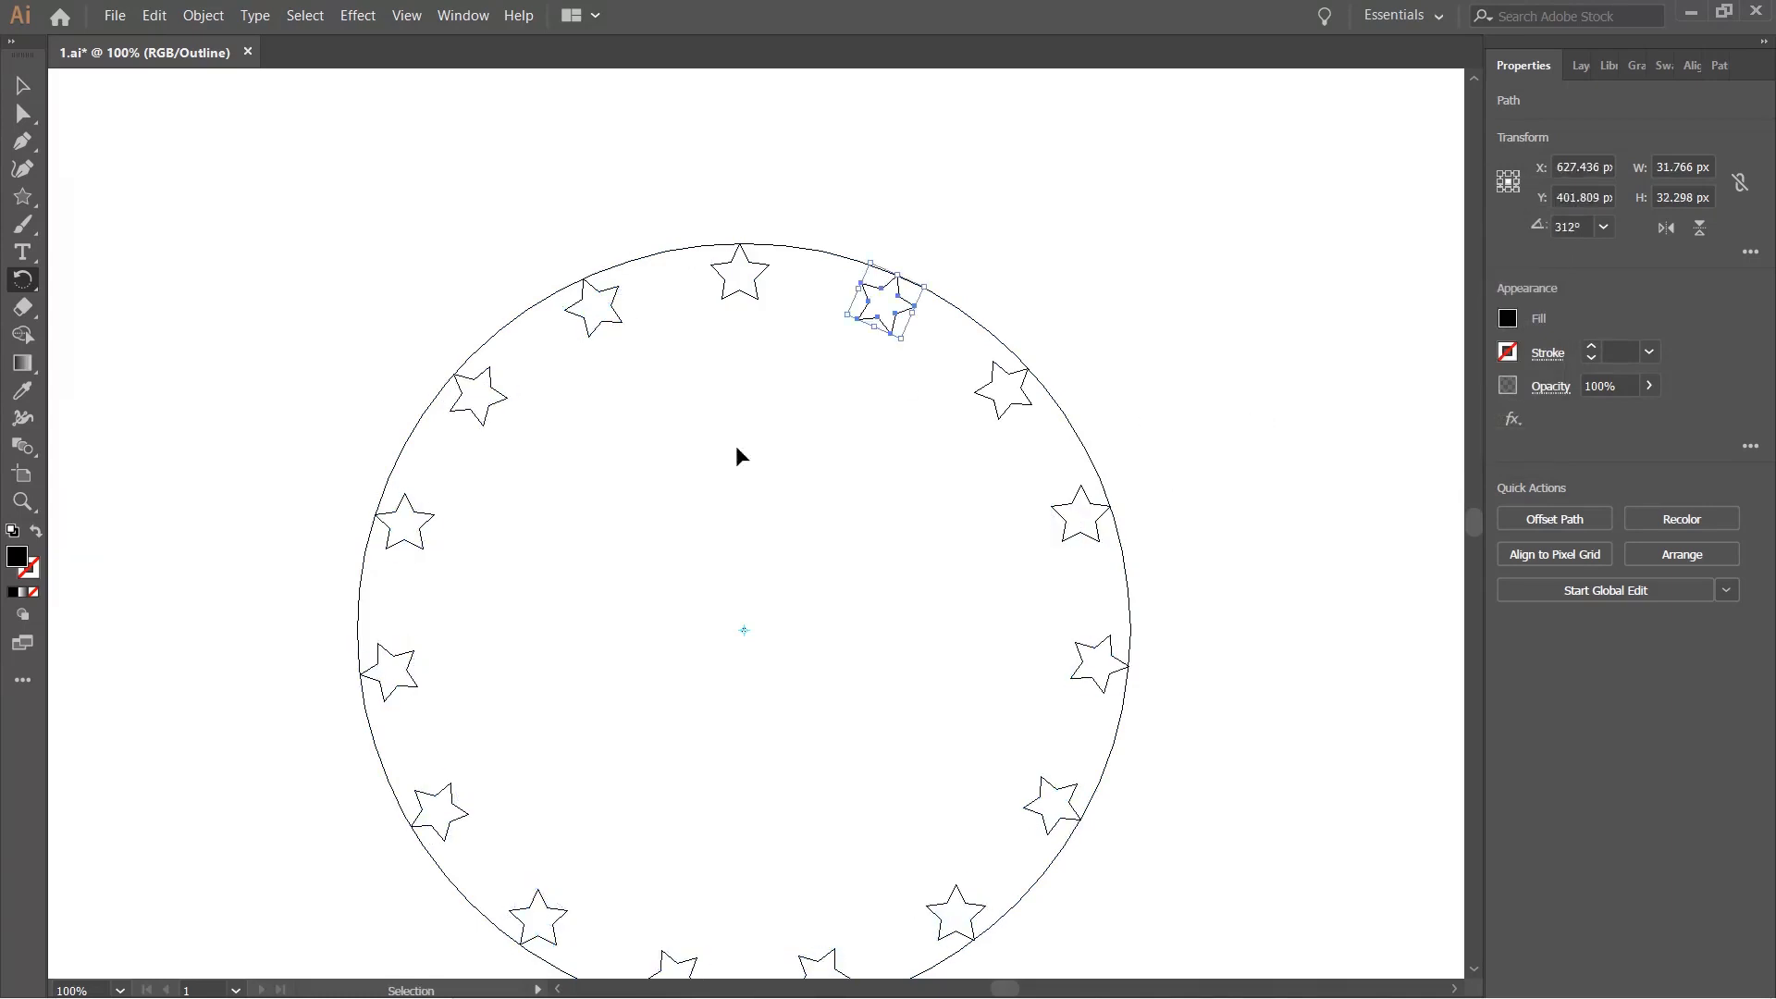
Return from outline view to the filled preview and switch to the Selection tool.
key(ctrl+y)
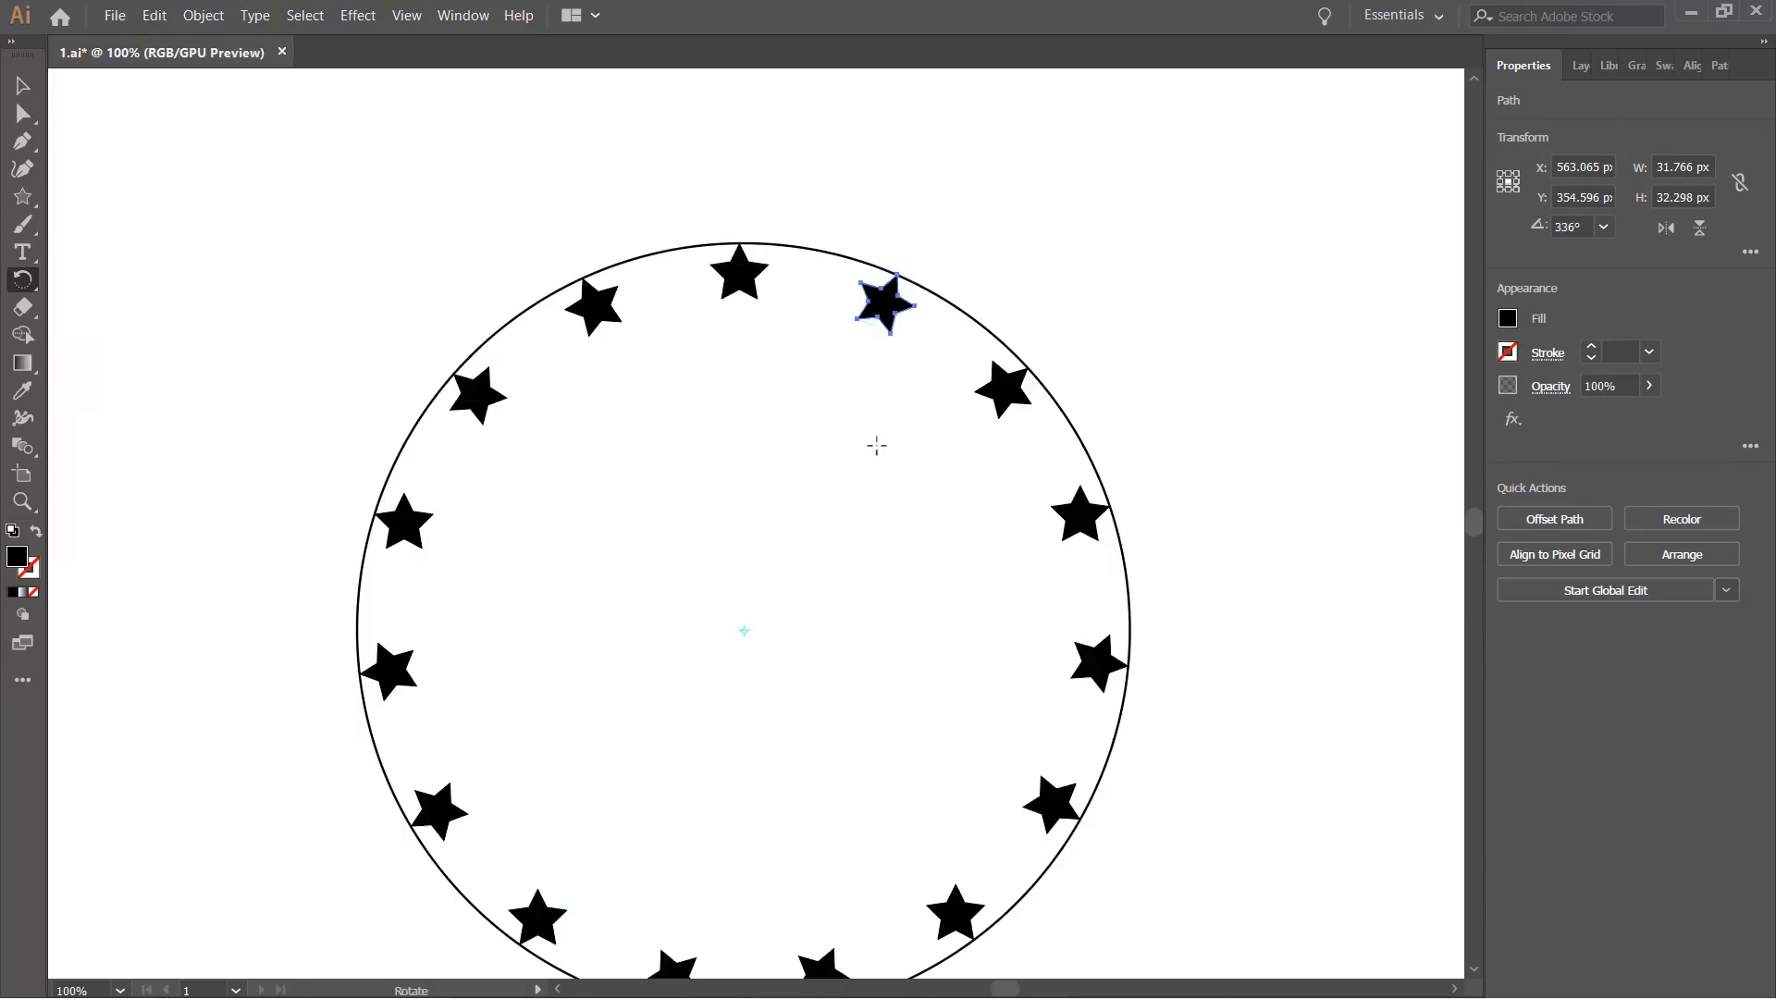
key(v)
scroll(1162, 291, down, 2)
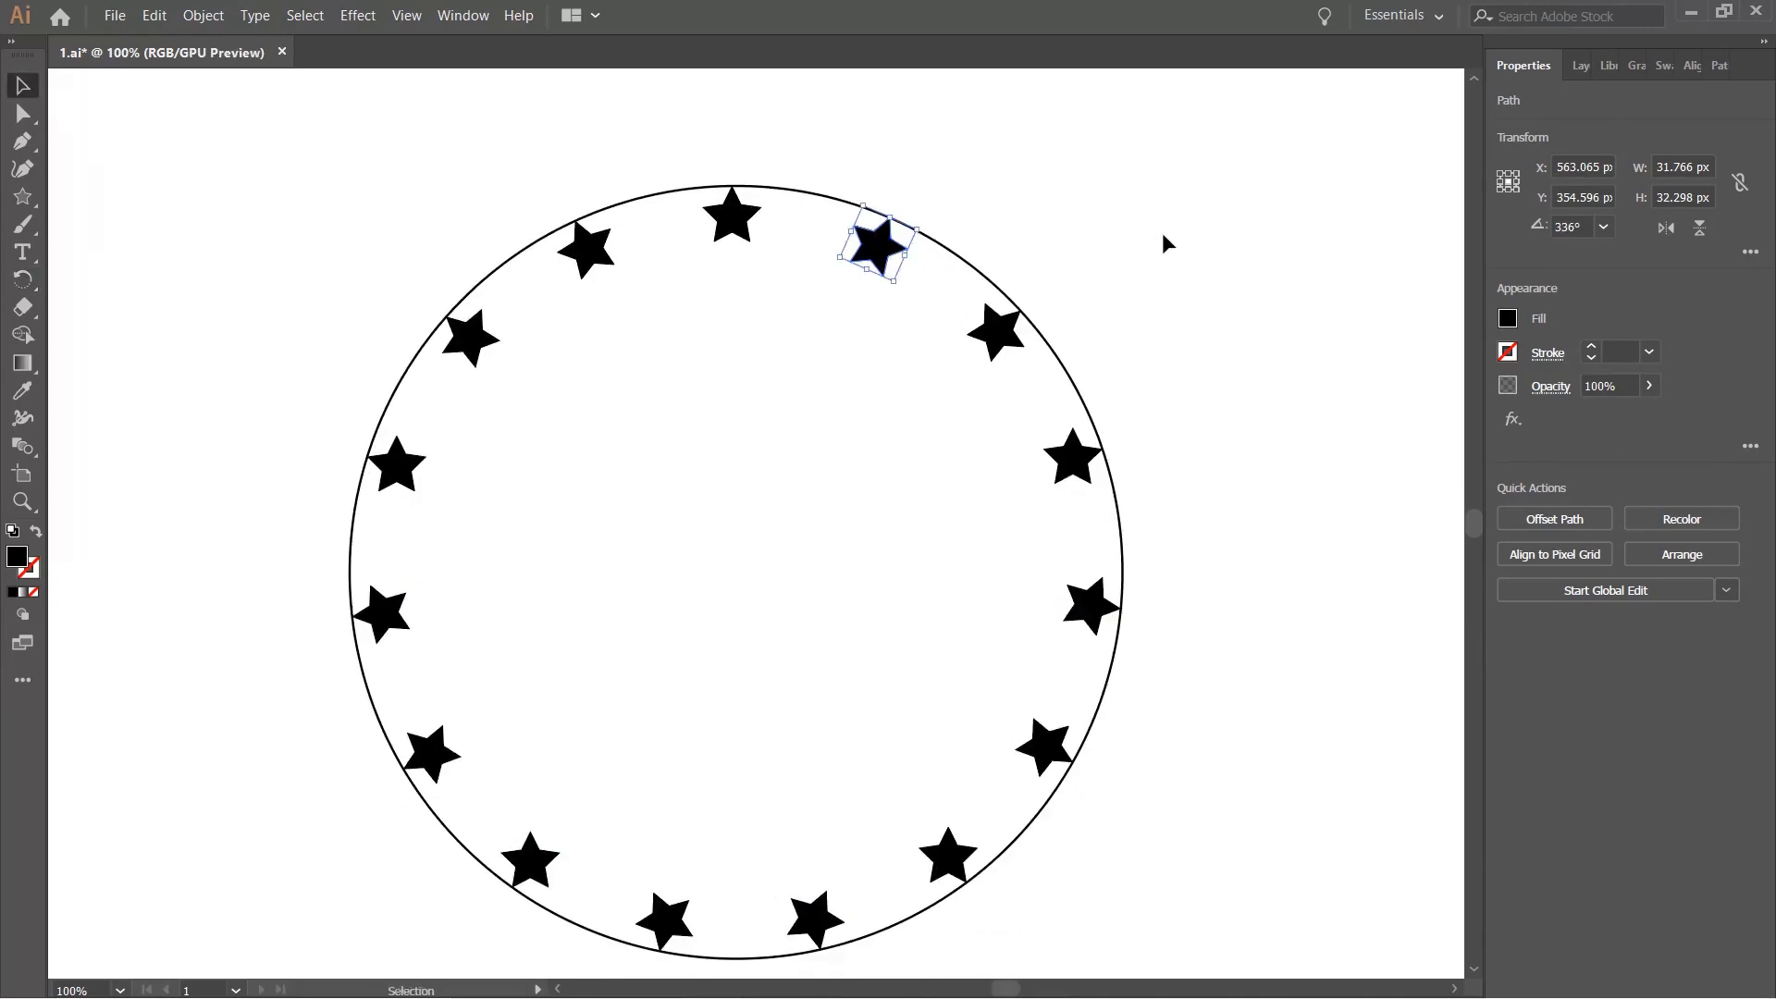